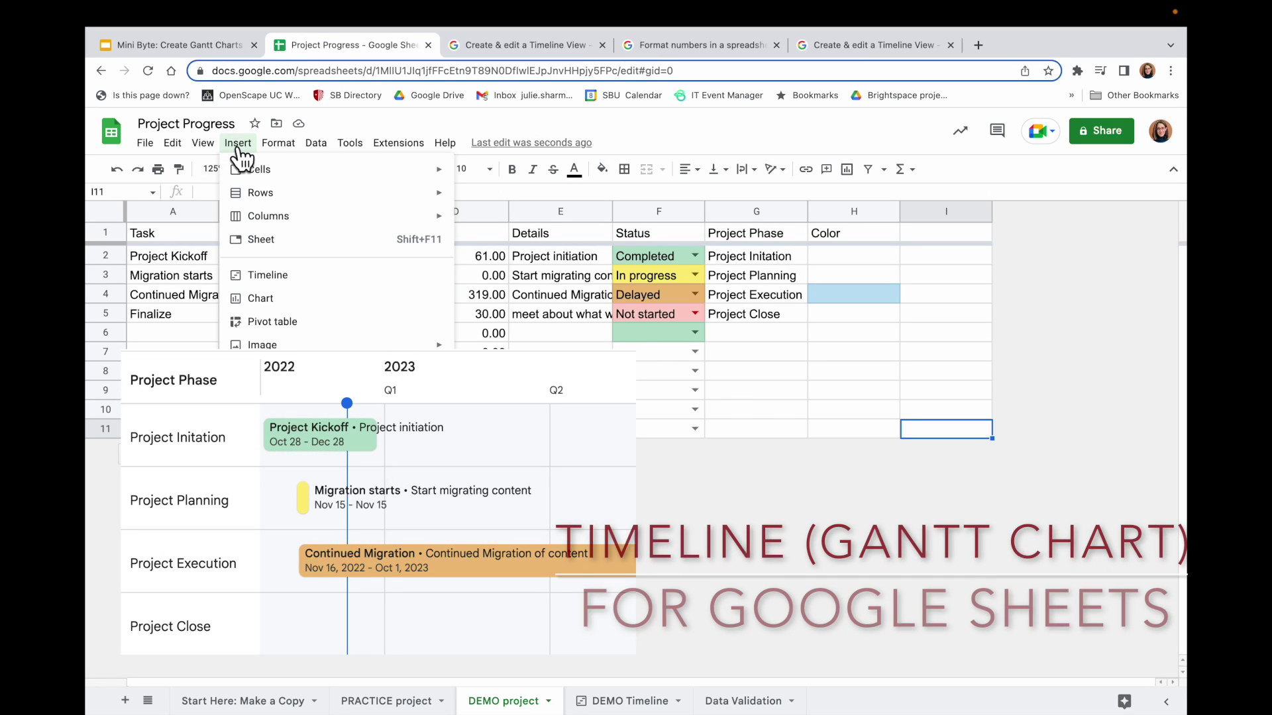
Dismiss the Insert menu and go to the PRACTICE project sheet's four-task table
click(561, 430)
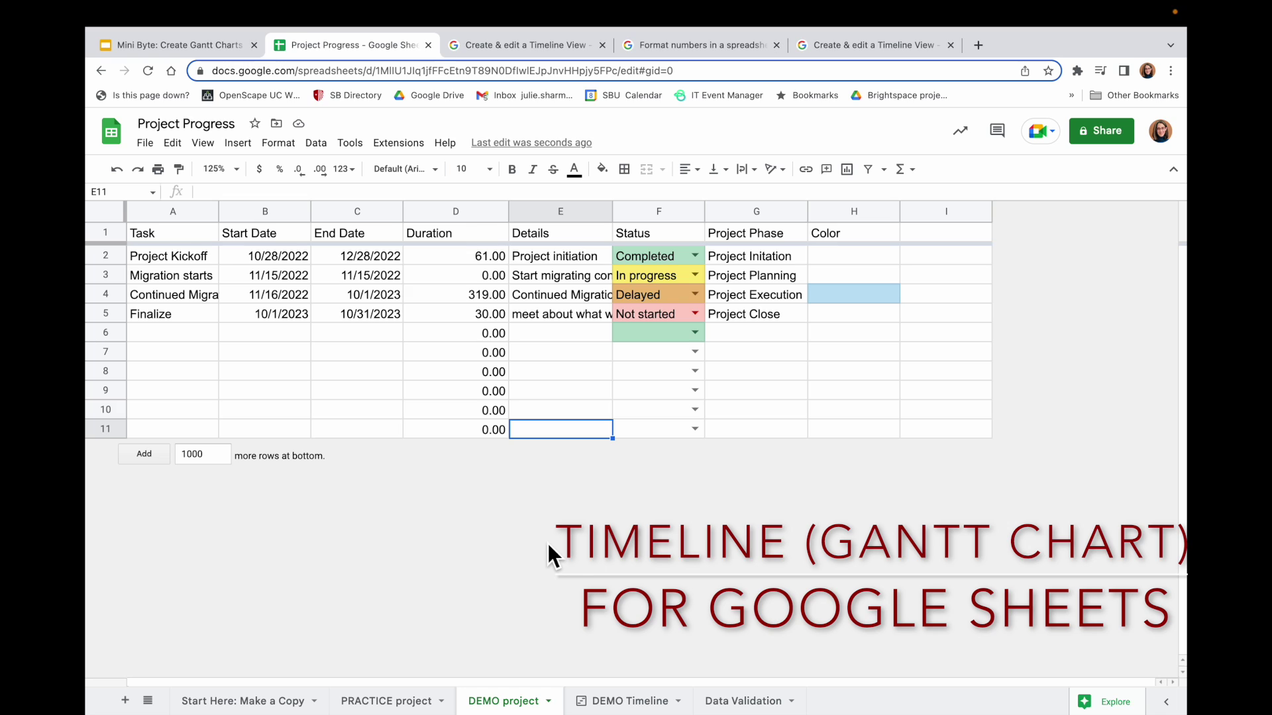
click(610, 702)
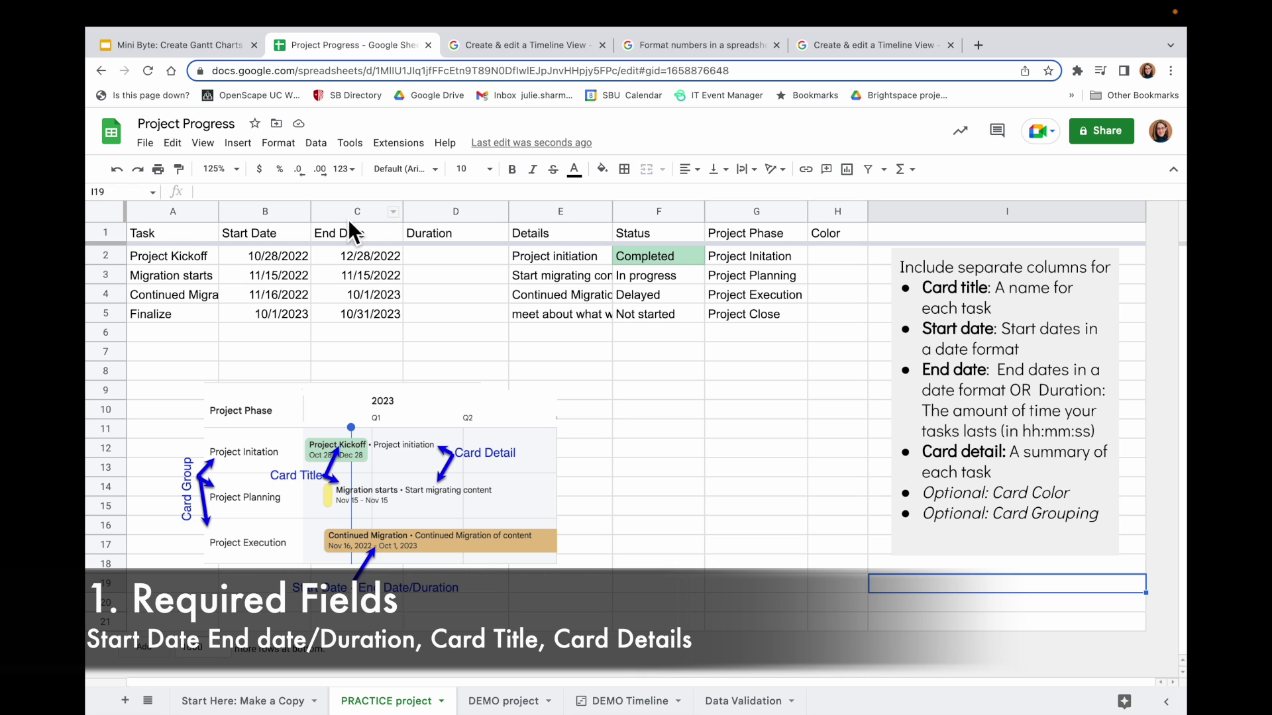
click(171, 212)
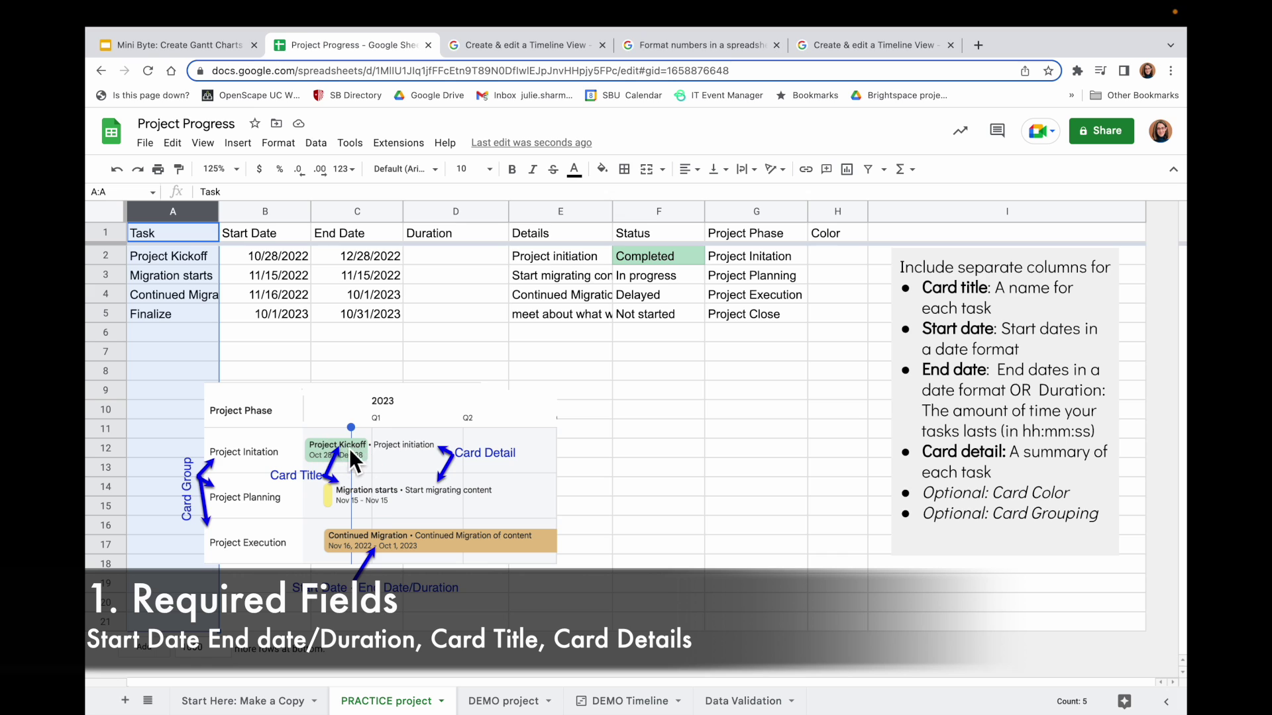
click(553, 210)
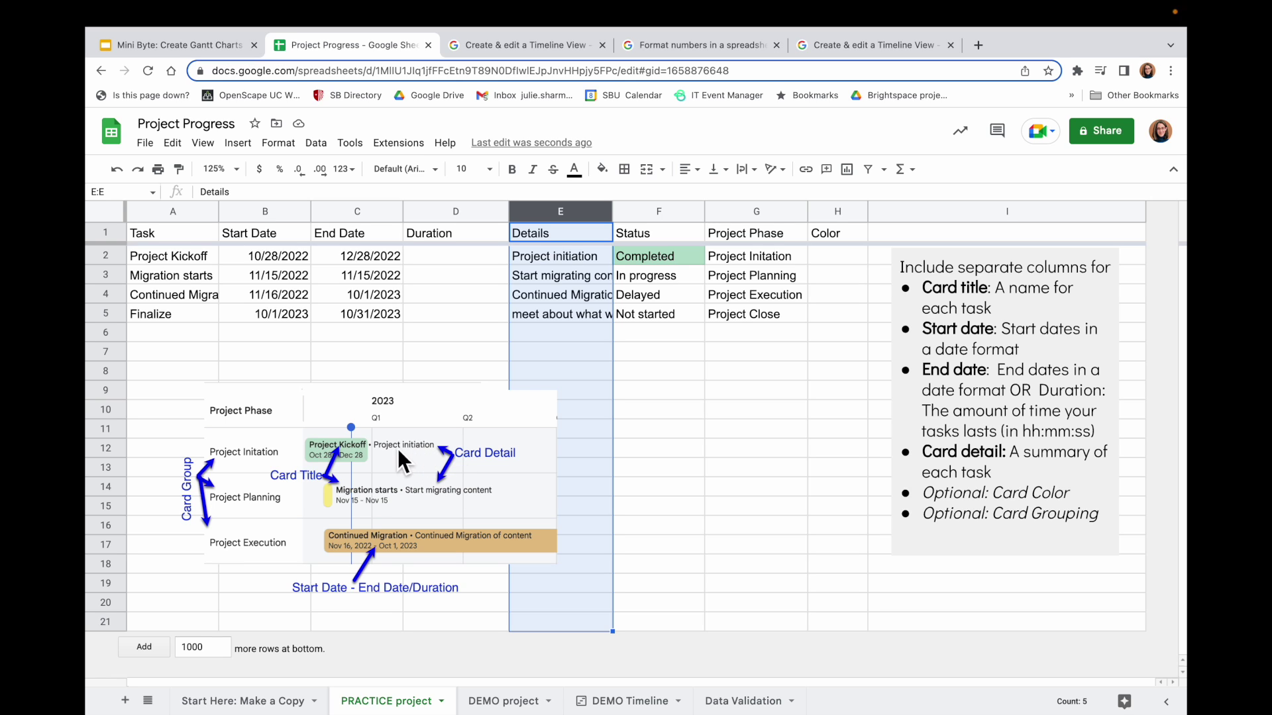
click(744, 210)
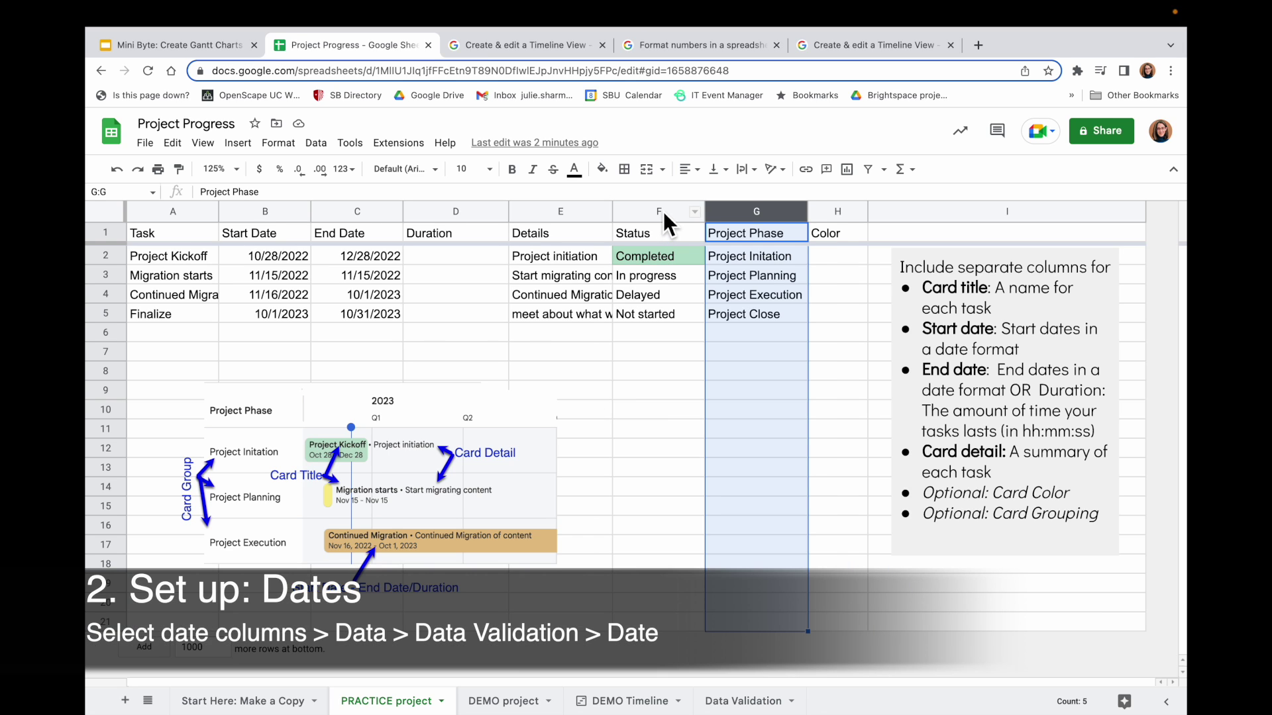
Apply a 'Date: is valid date' validation rule to the Start Date and End Date columns
click(610, 395)
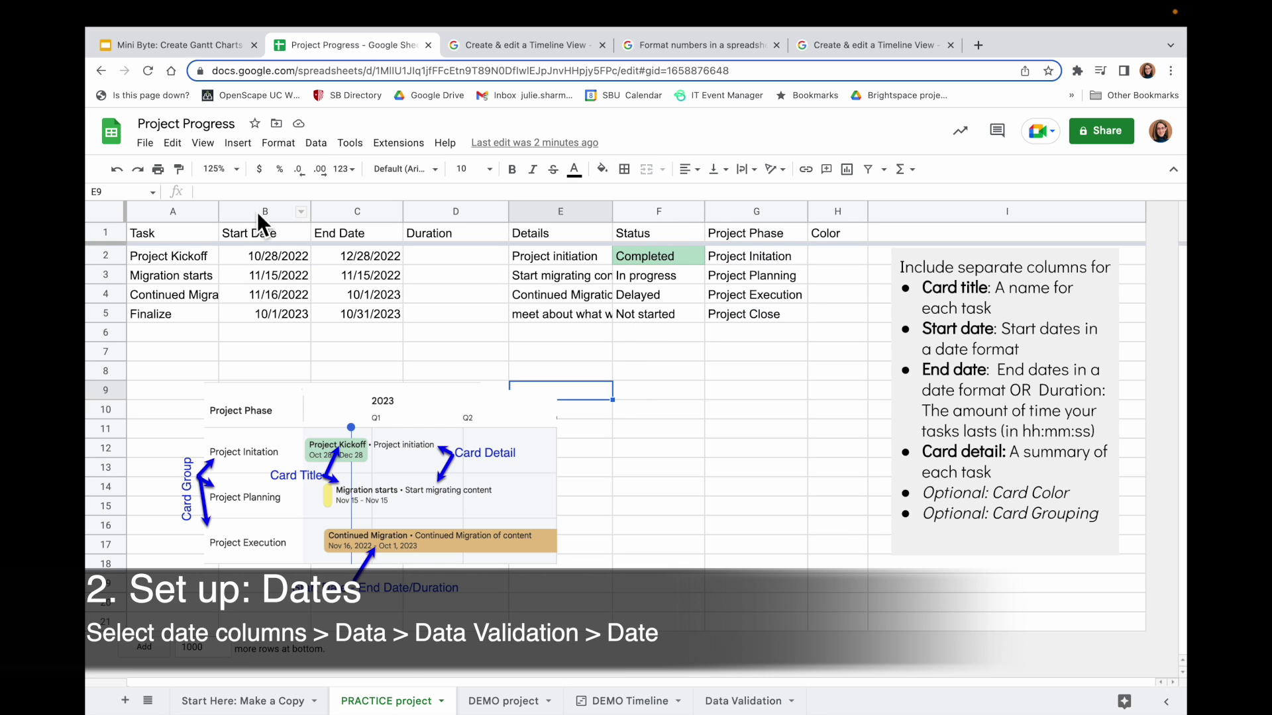
drag(341, 210, 277, 210)
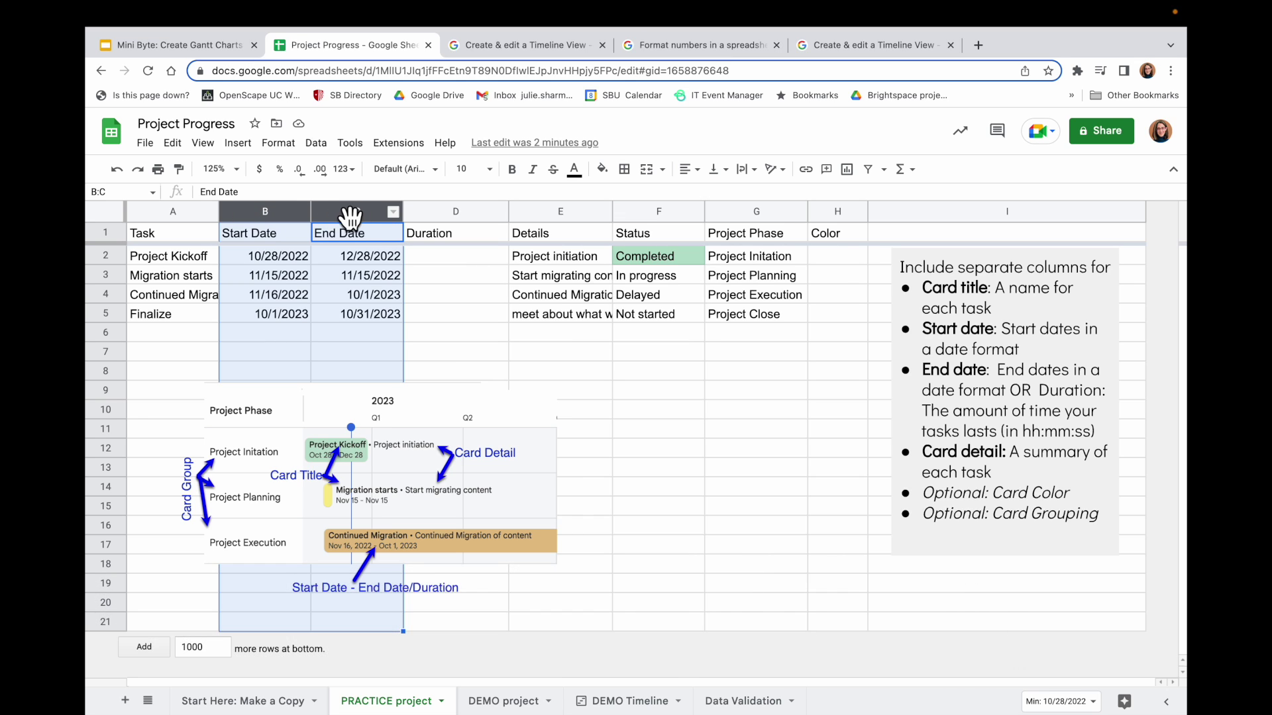
click(315, 143)
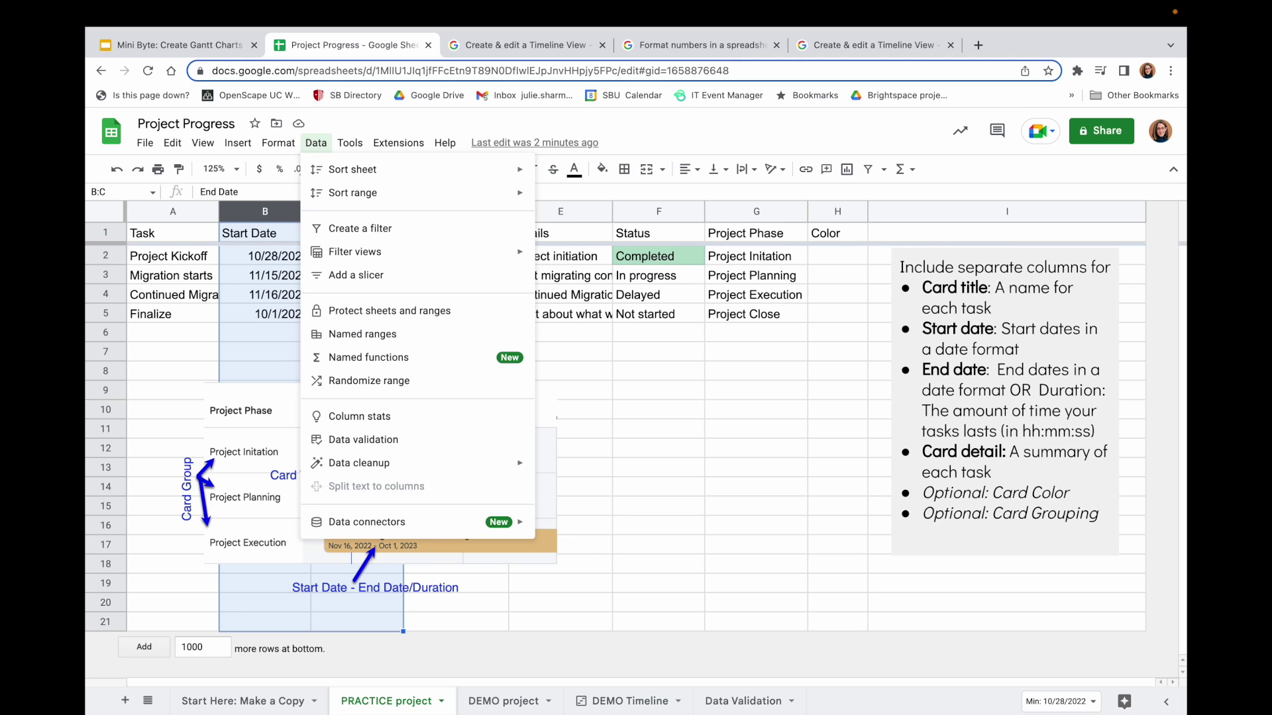
click(434, 445)
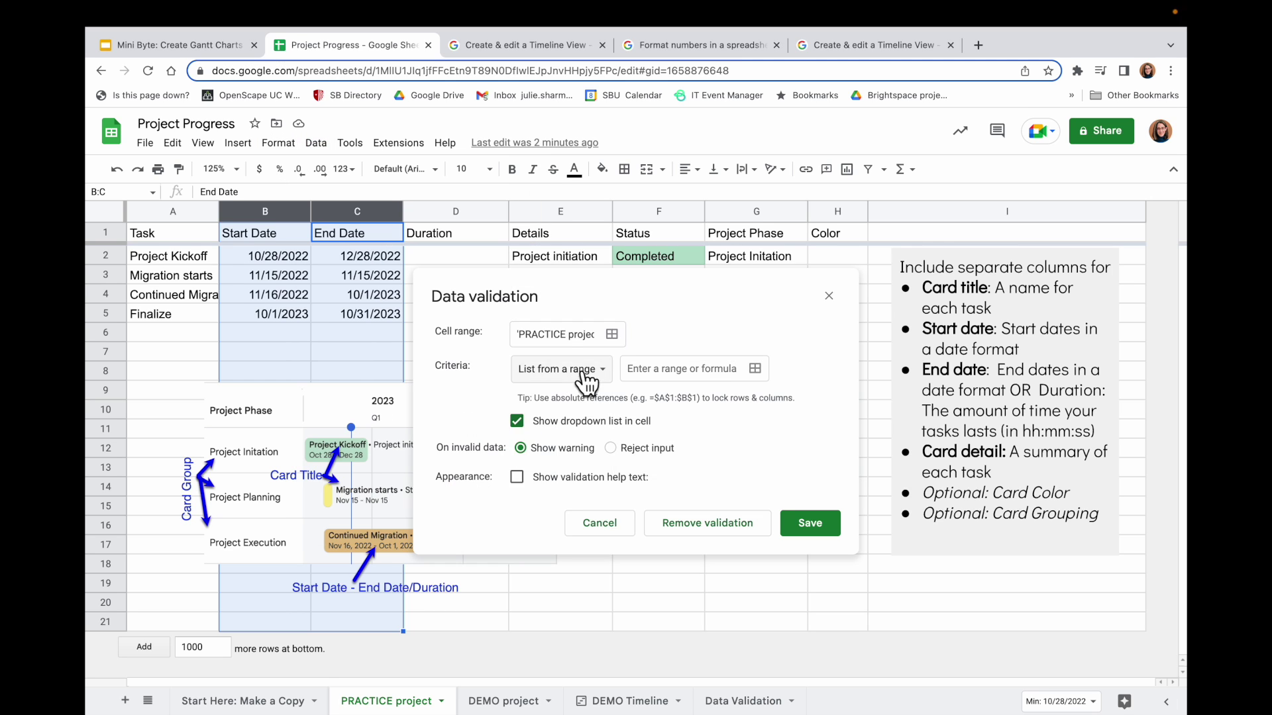
click(583, 369)
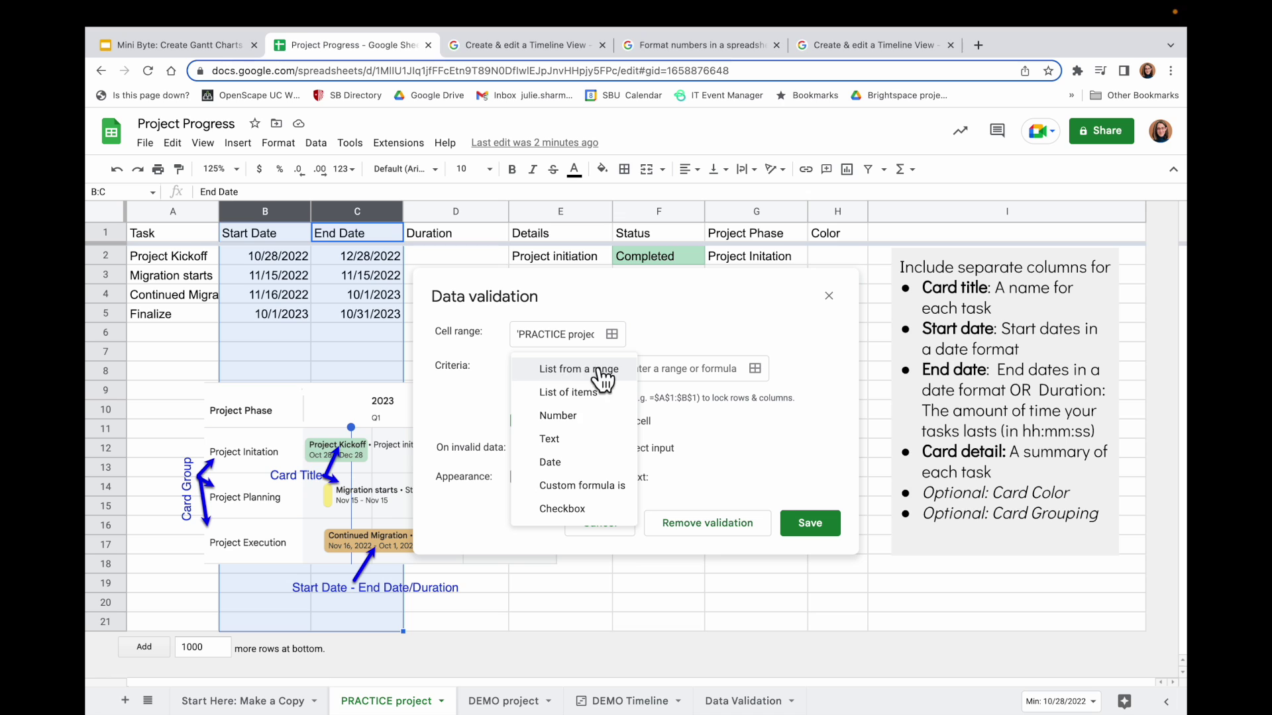
click(592, 463)
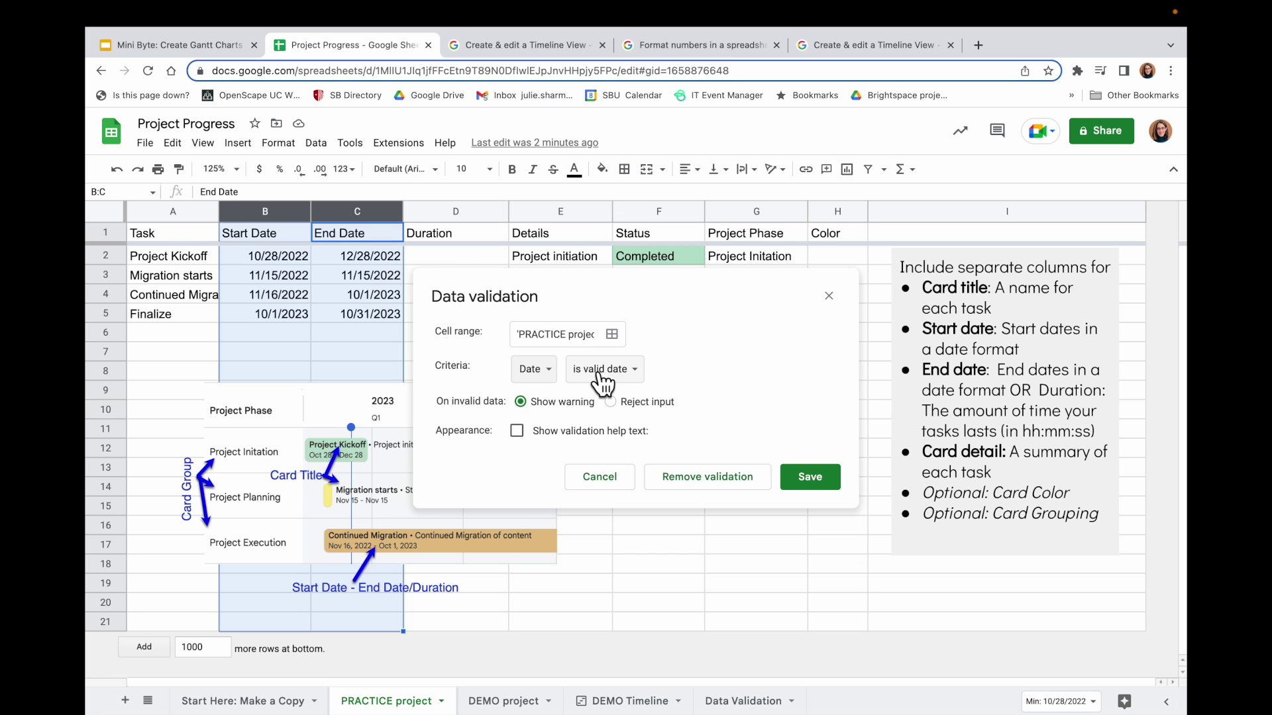
click(812, 478)
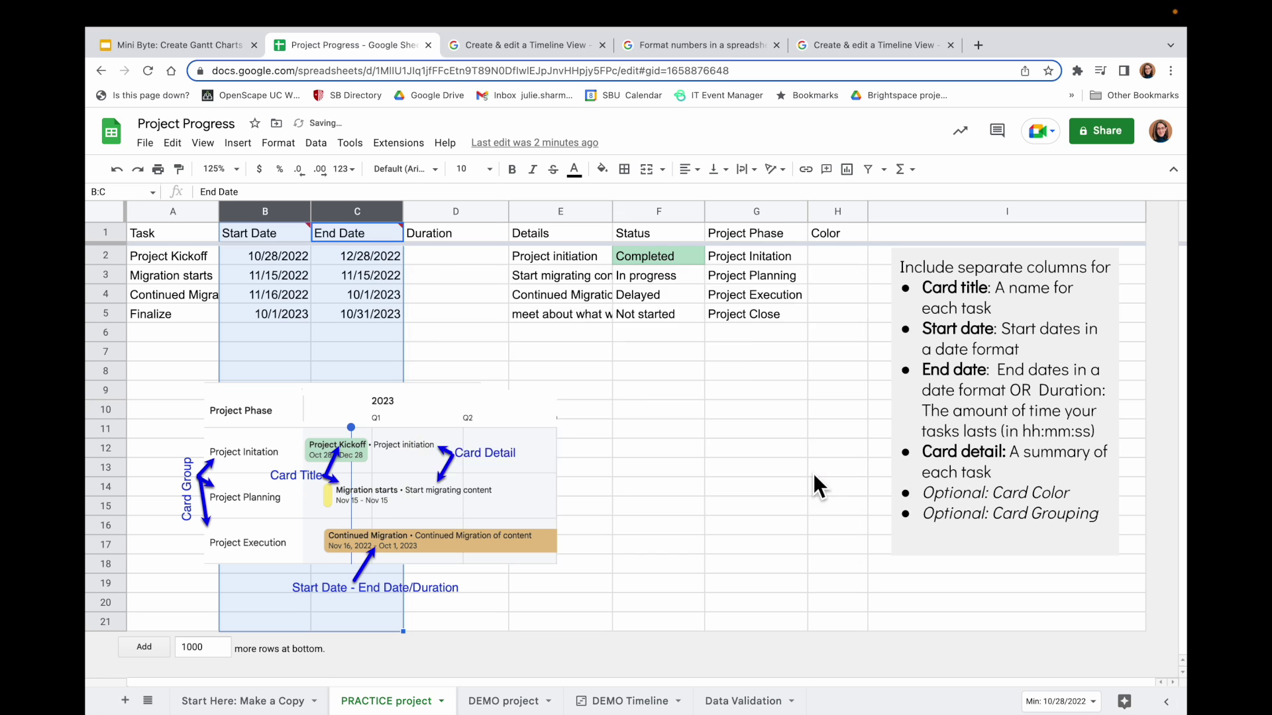
click(275, 341)
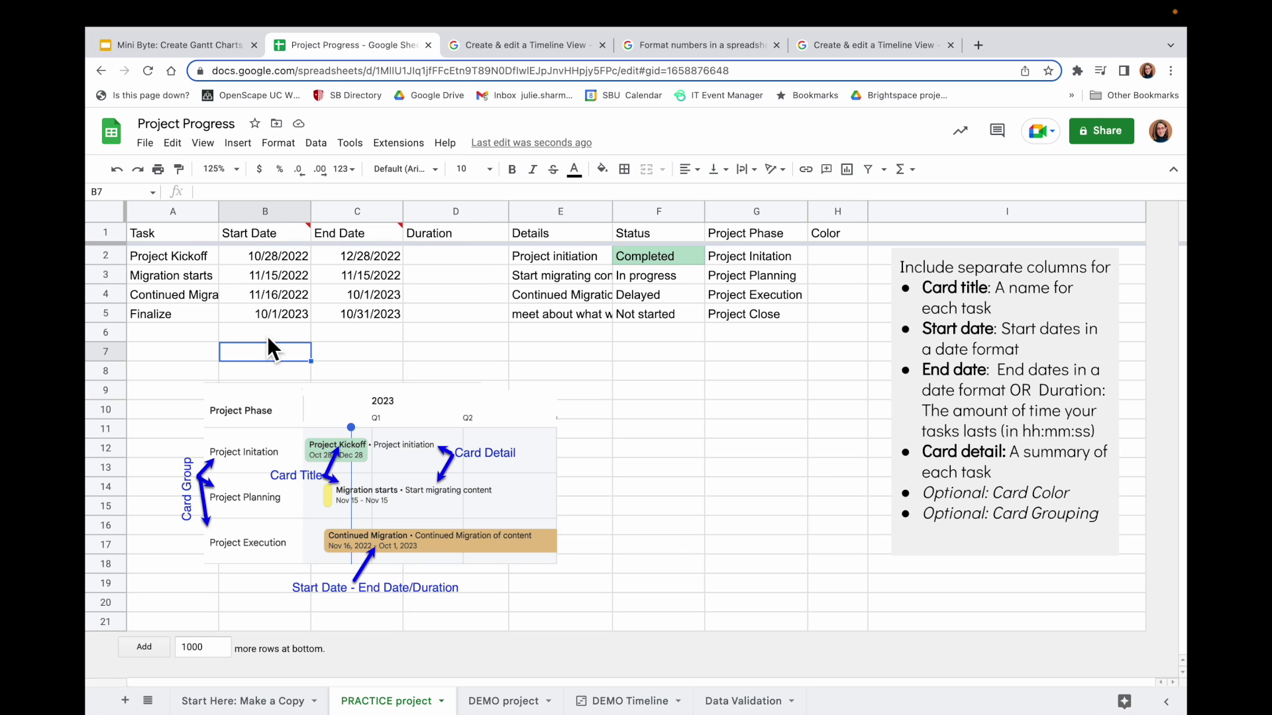
Set B6's start date to December 14 using the date picker
double_click(268, 337)
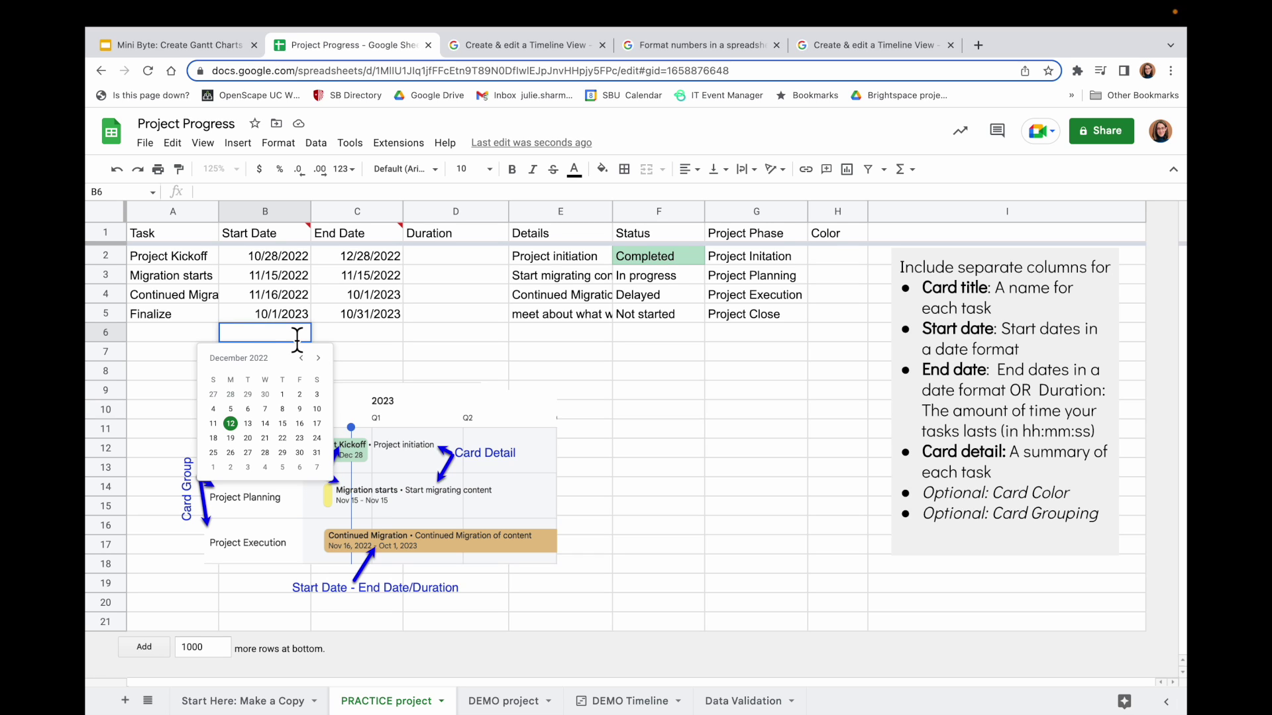
click(265, 423)
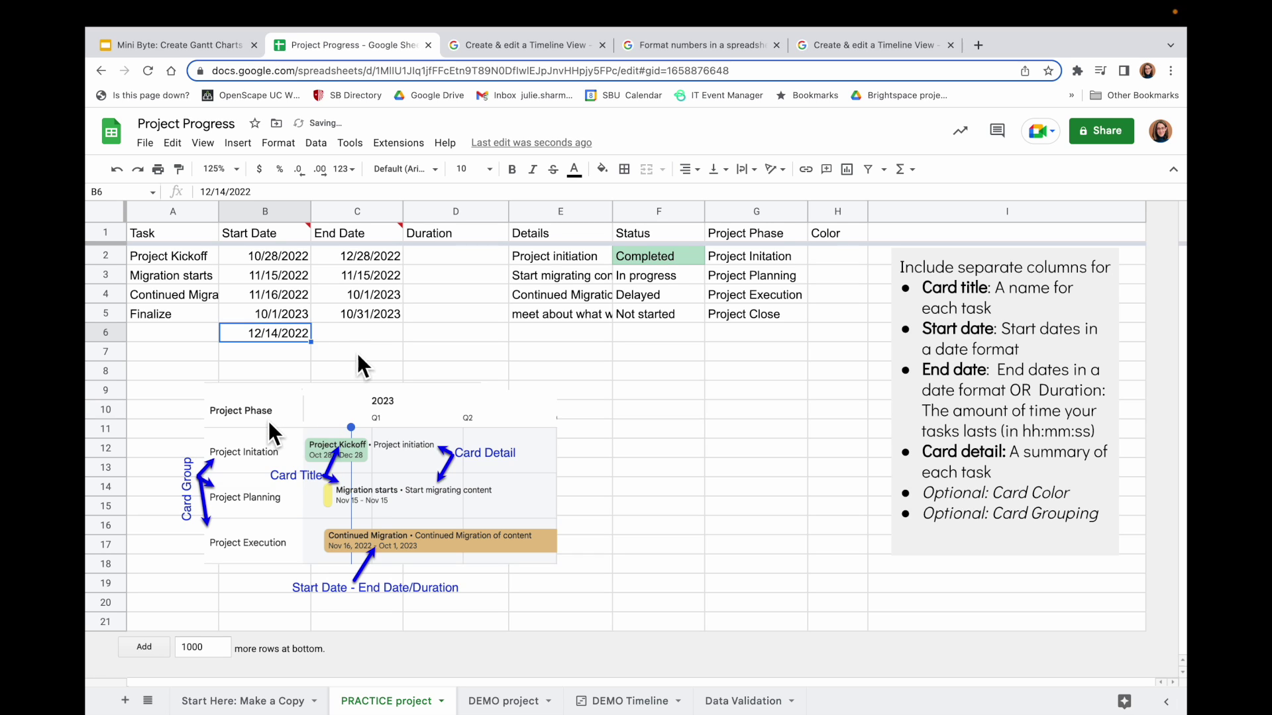
click(359, 338)
Try C6's calendar two months ahead, then undo that end-date entry
double_click(359, 338)
click(409, 362)
click(409, 361)
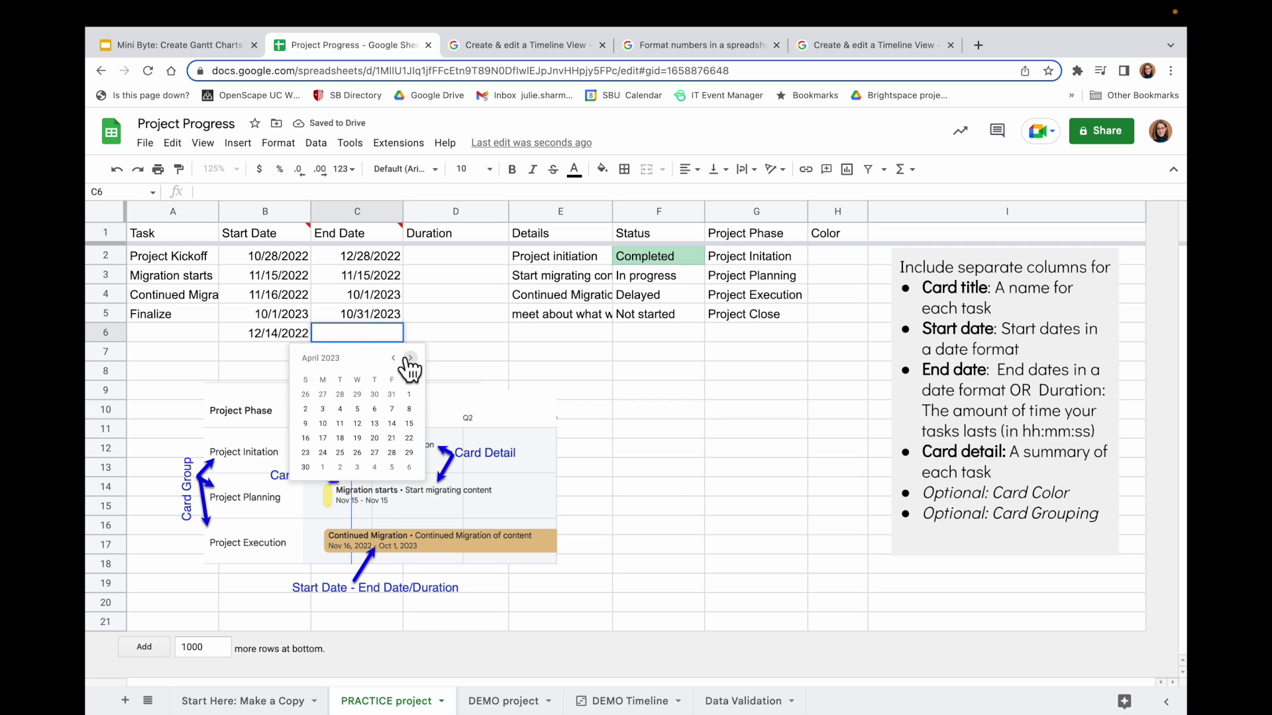
key(ctrl+z)
click(299, 351)
mouse_move(281, 233)
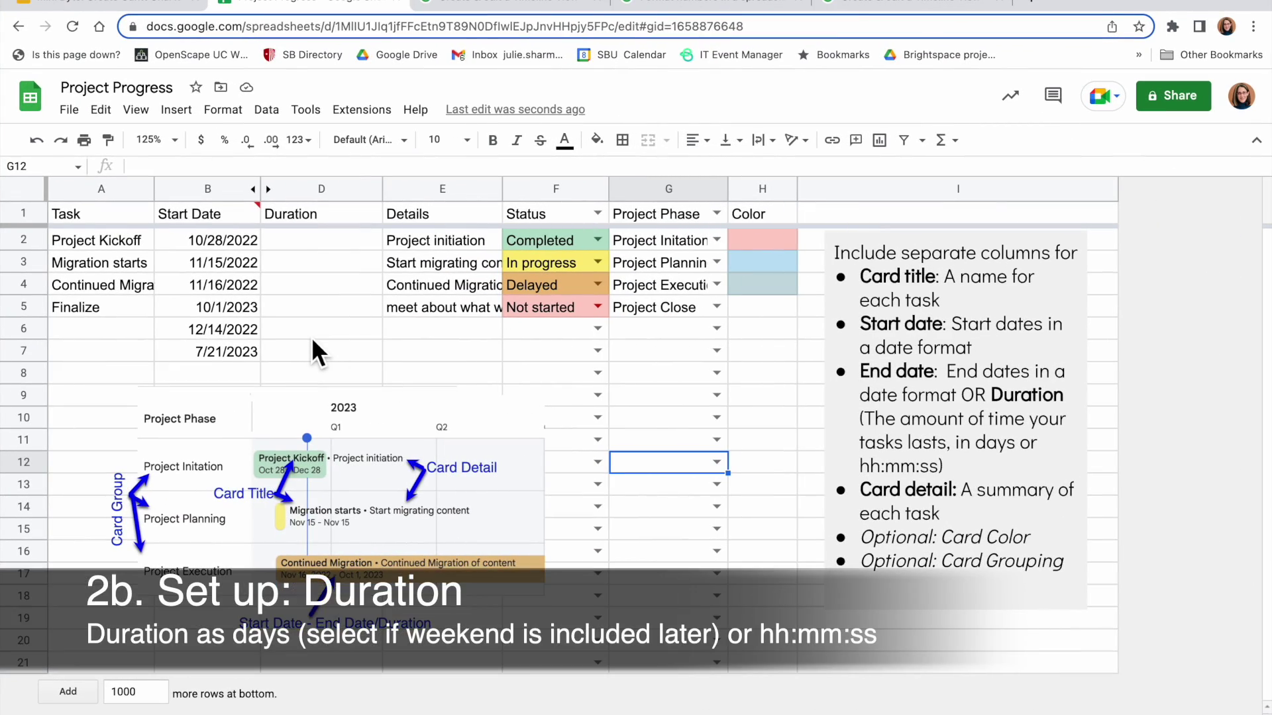
Enter day-based durations 5 and 12 for Project Kickoff and Migration starts
click(322, 220)
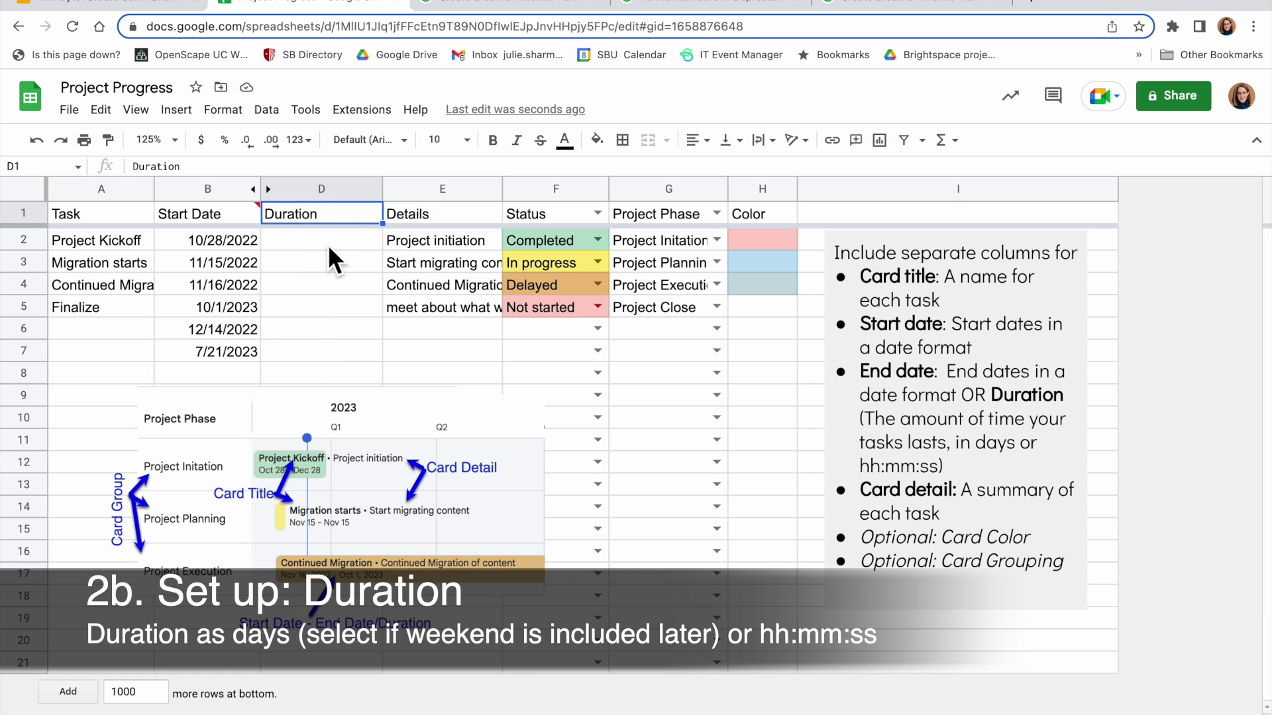
click(328, 244)
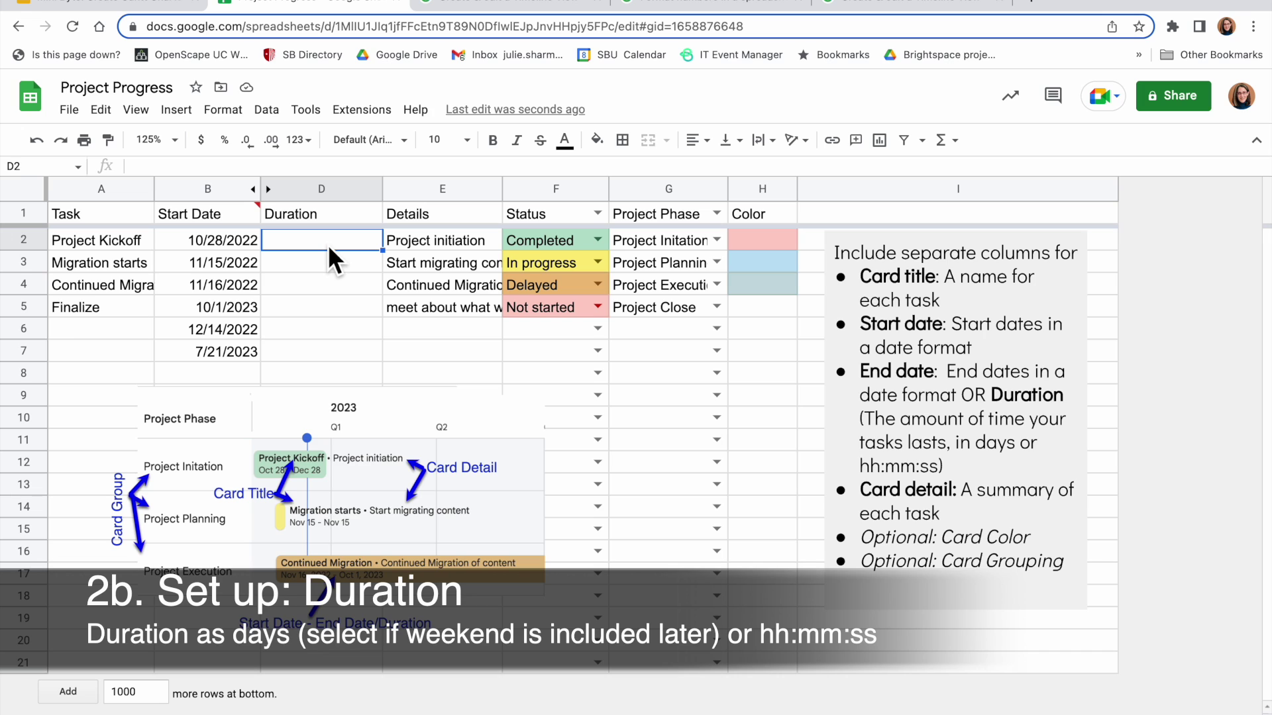
text(5)
key(Return)
text(12)
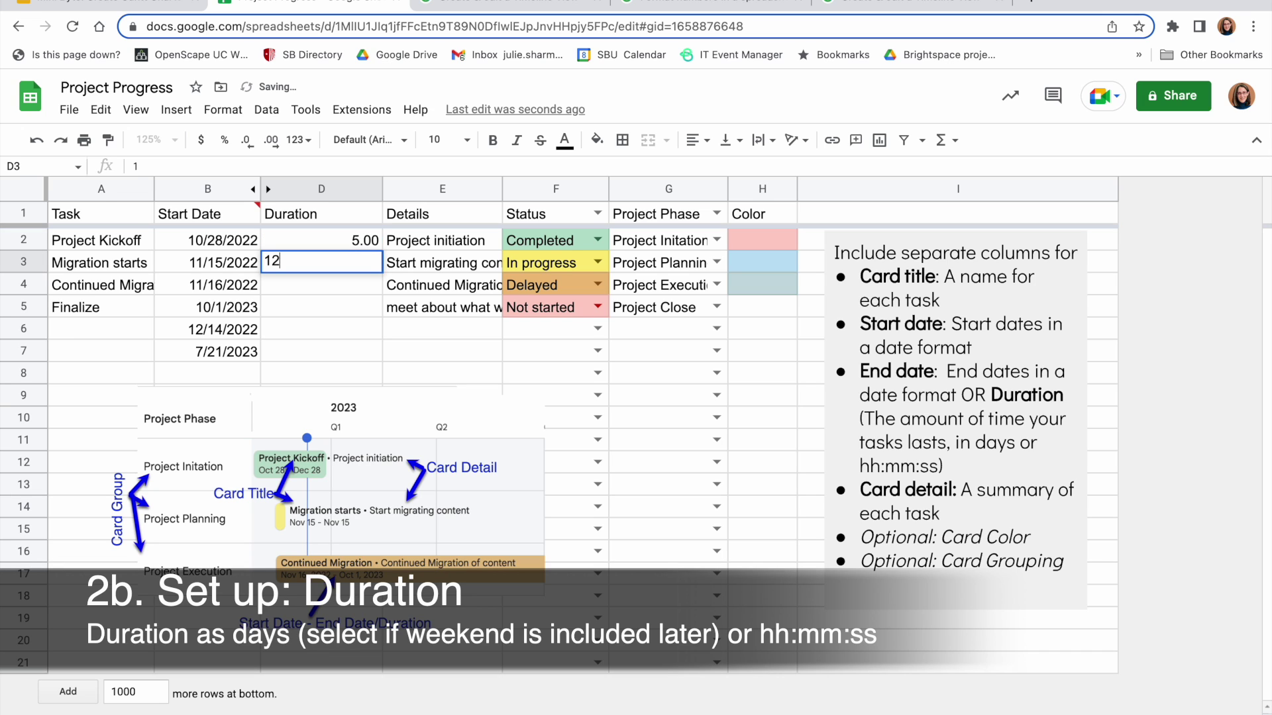
key(Return)
click(342, 263)
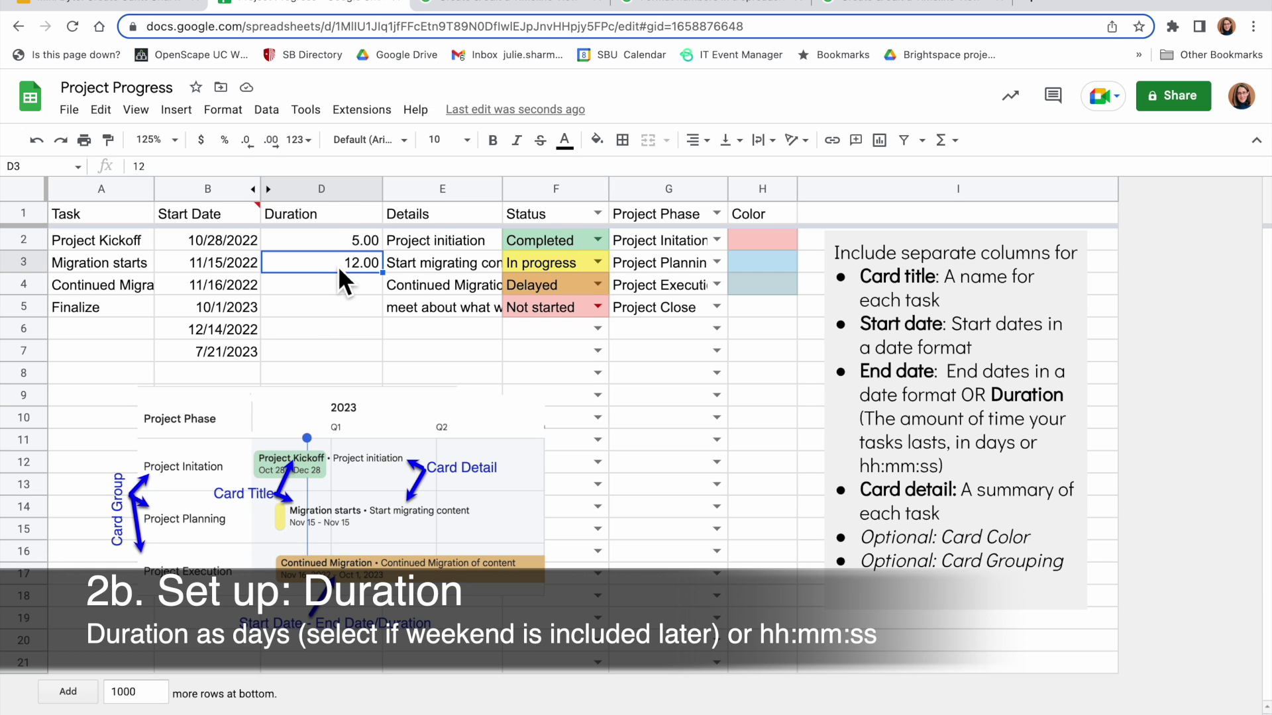
Clear D2:D3 and re-enter the durations as 4:00:00 and 12:00:00
click(324, 189)
drag(337, 241, 338, 267)
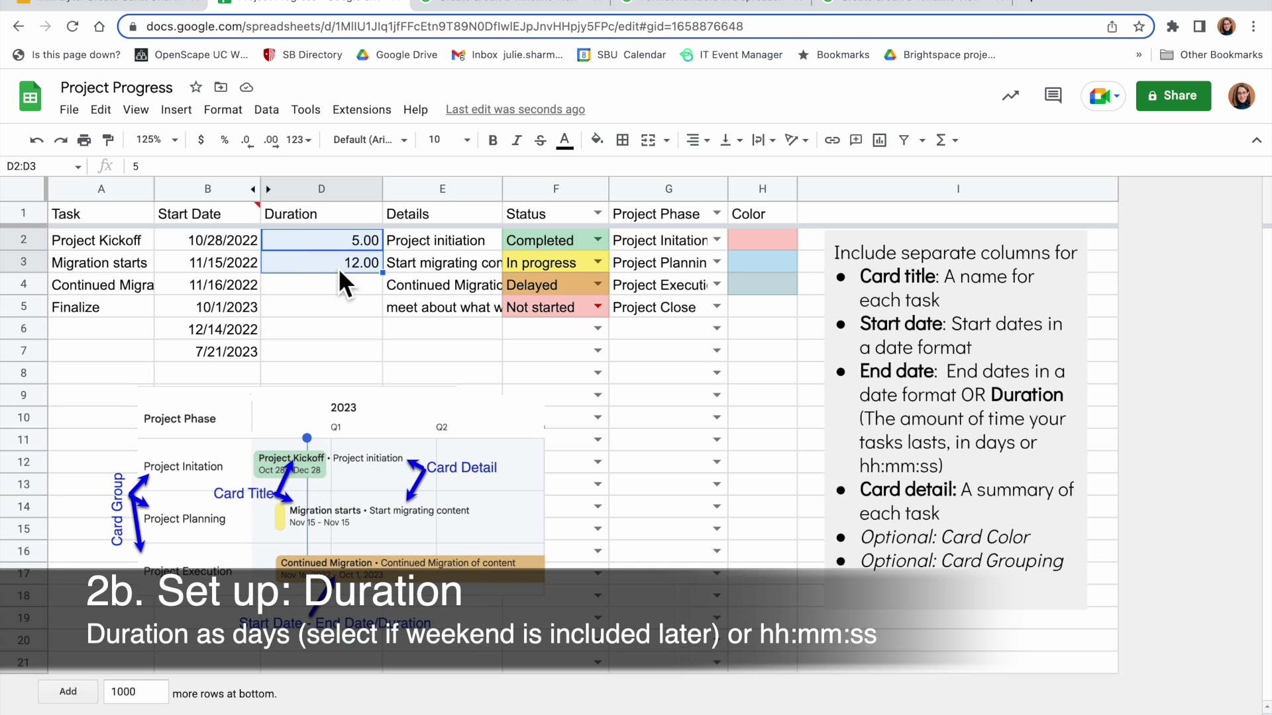
key(Delete)
click(352, 244)
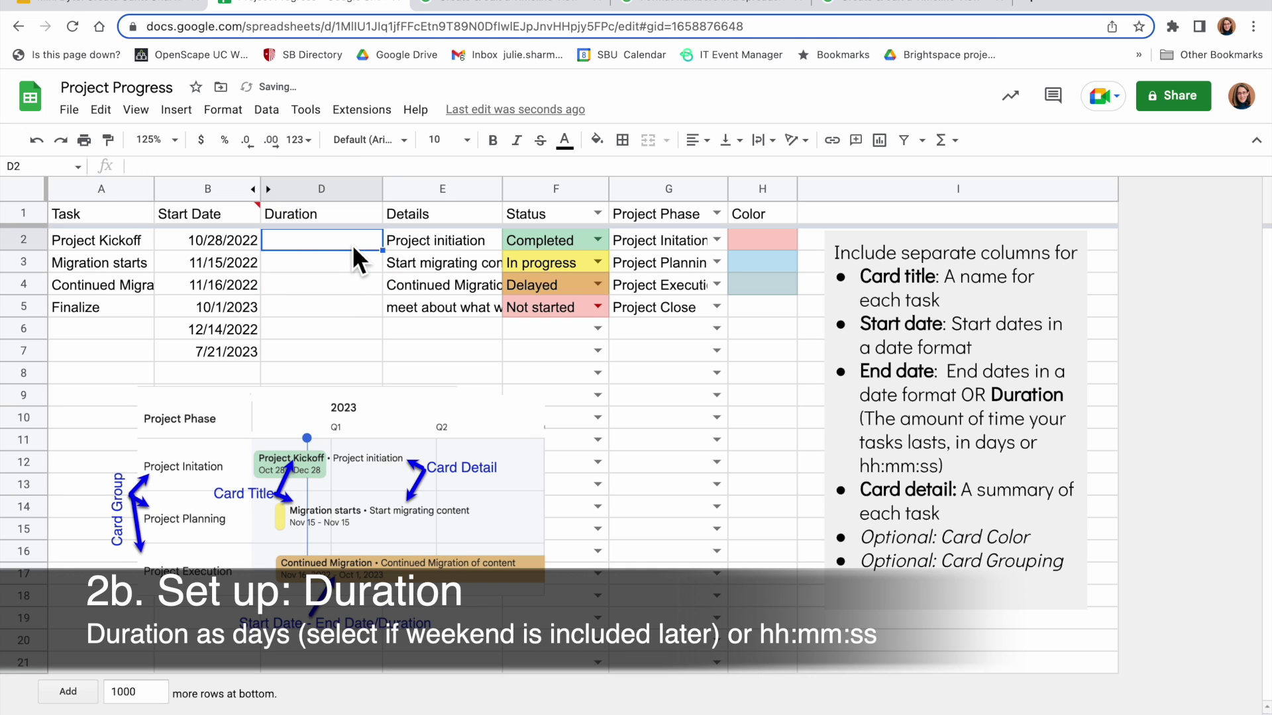
text(4:)
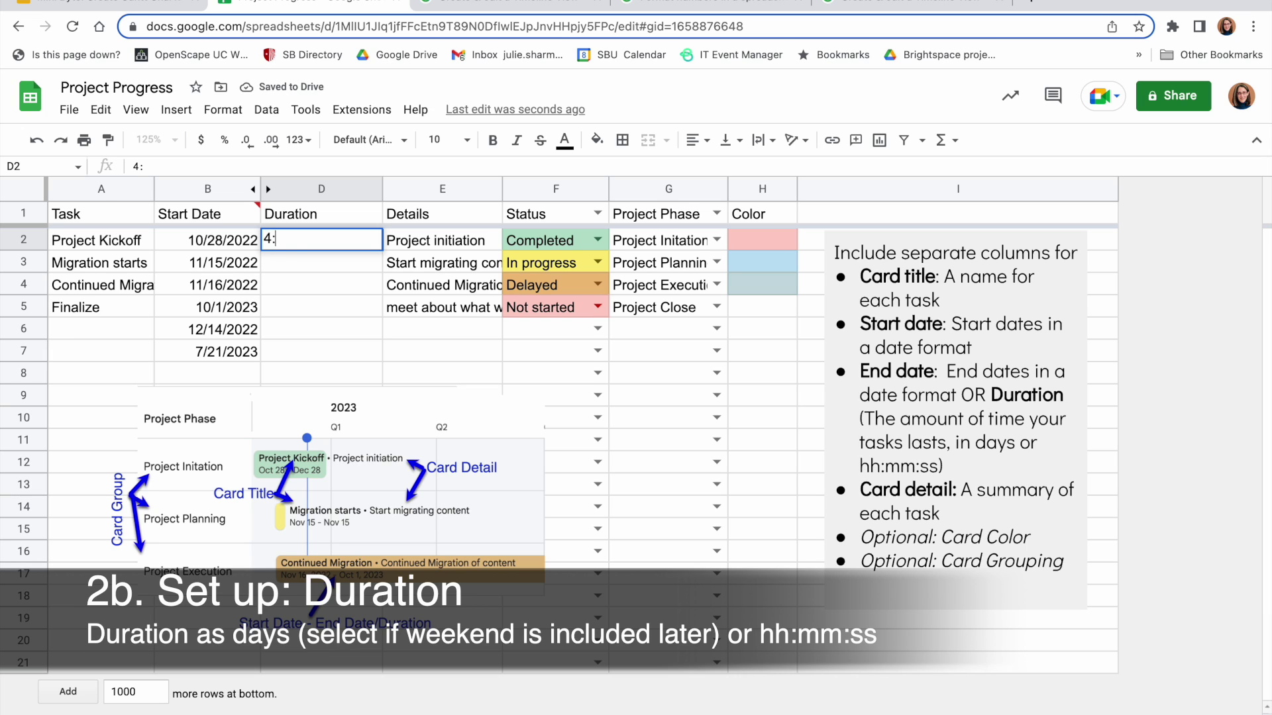
text(00:00)
key(Return)
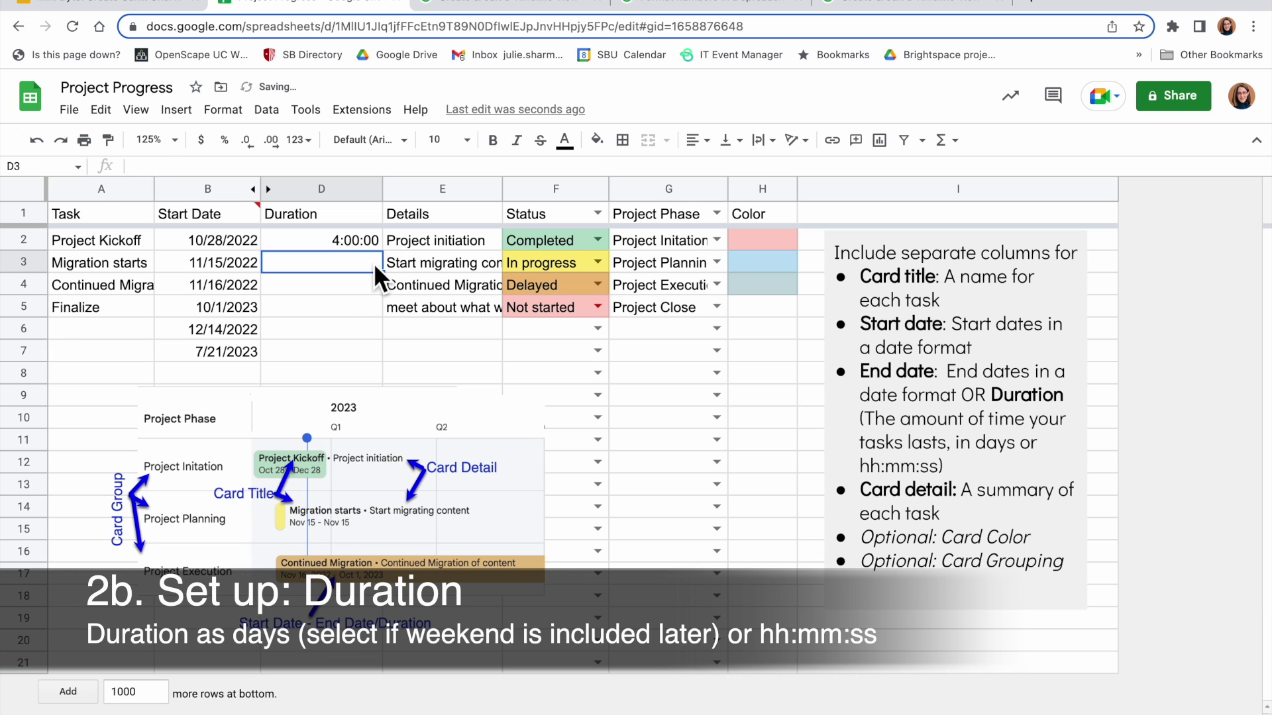
text(12:00:00)
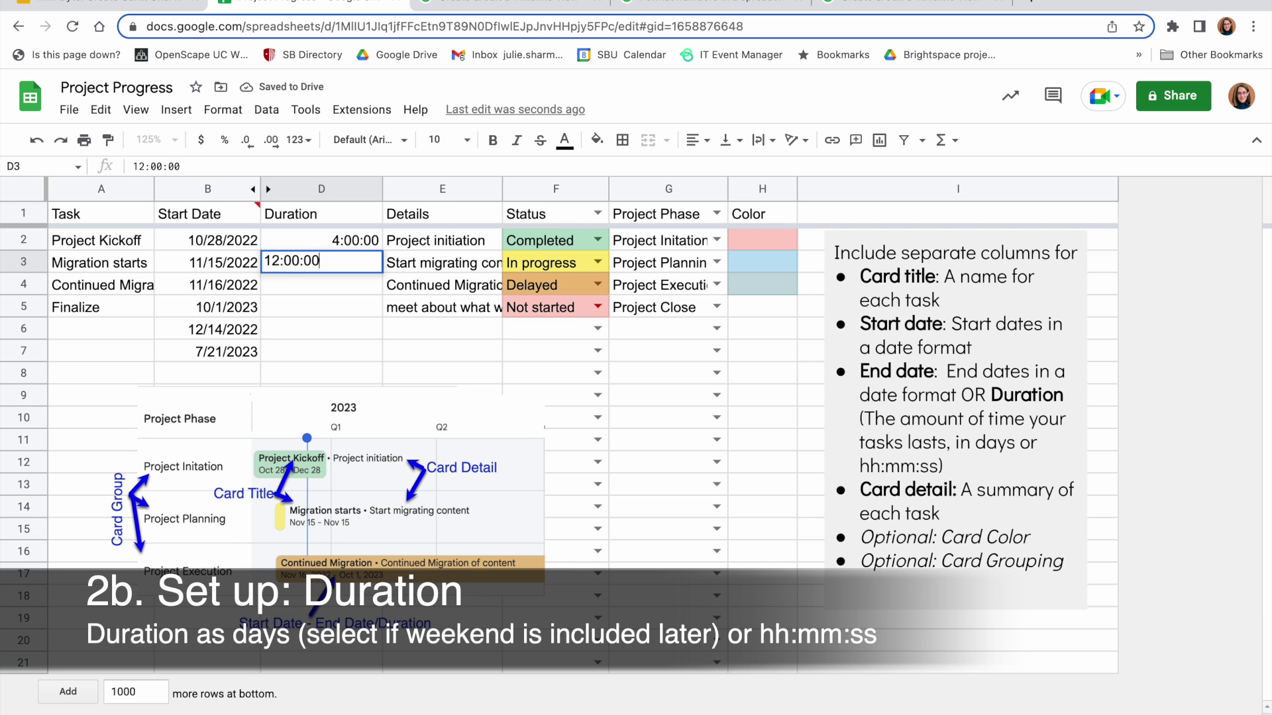
key(Return)
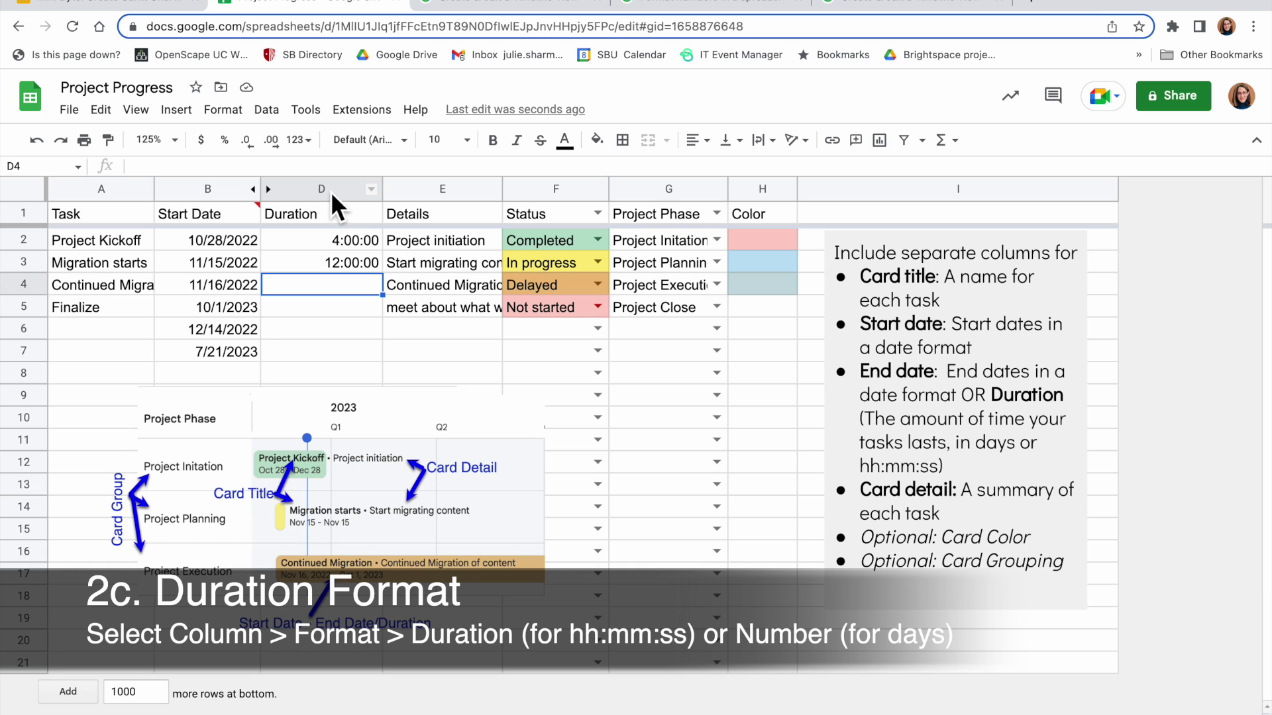
Apply Format > Number > Duration to column D and recheck its number format
click(329, 190)
click(222, 109)
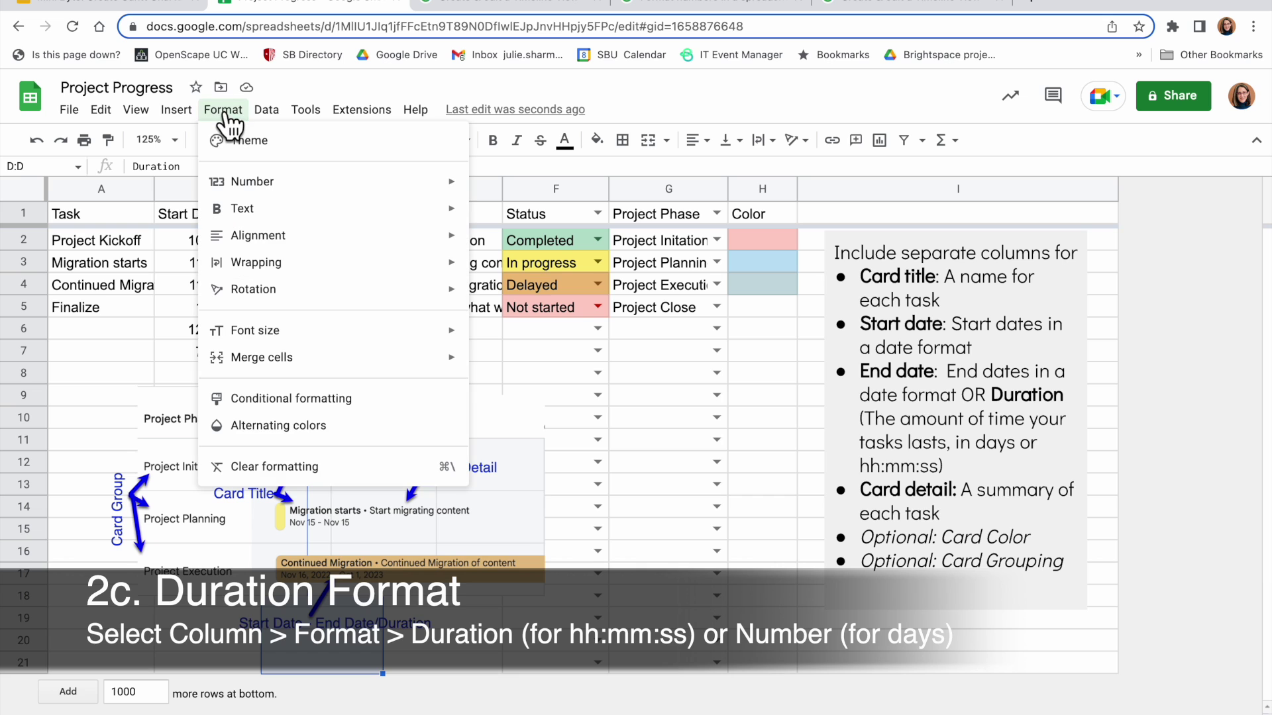
mouse_move(219, 181)
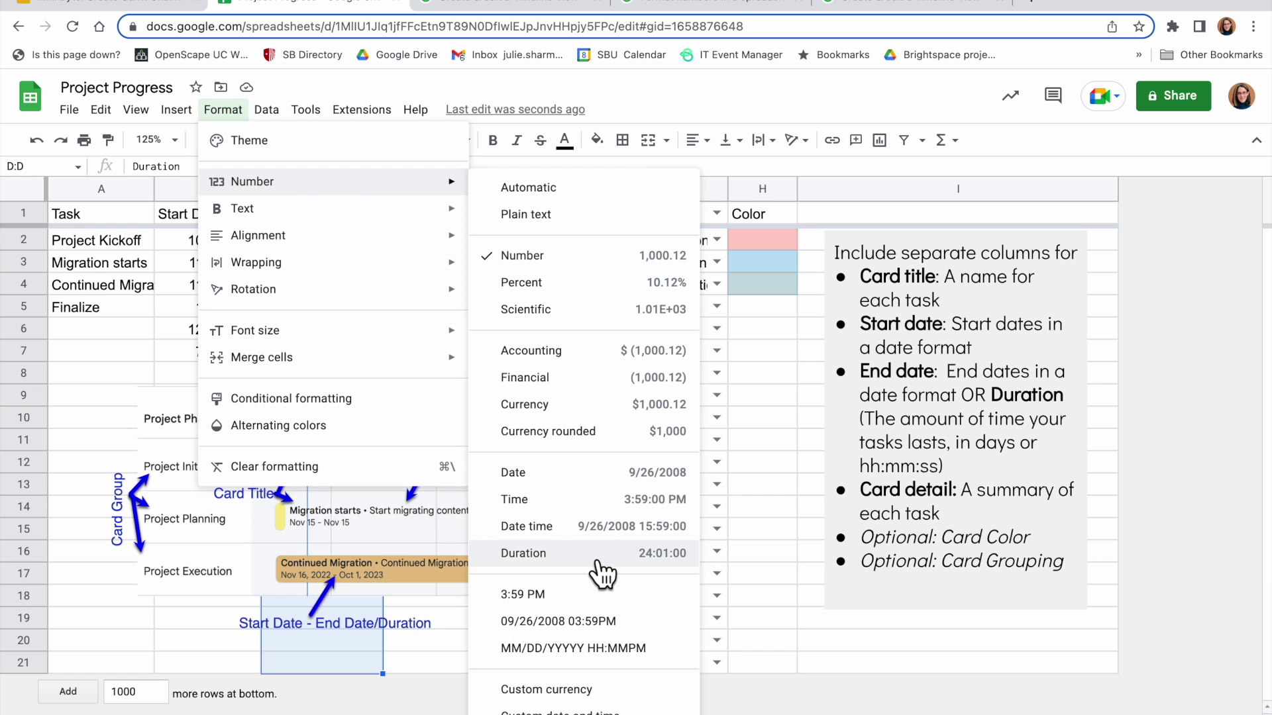
click(599, 563)
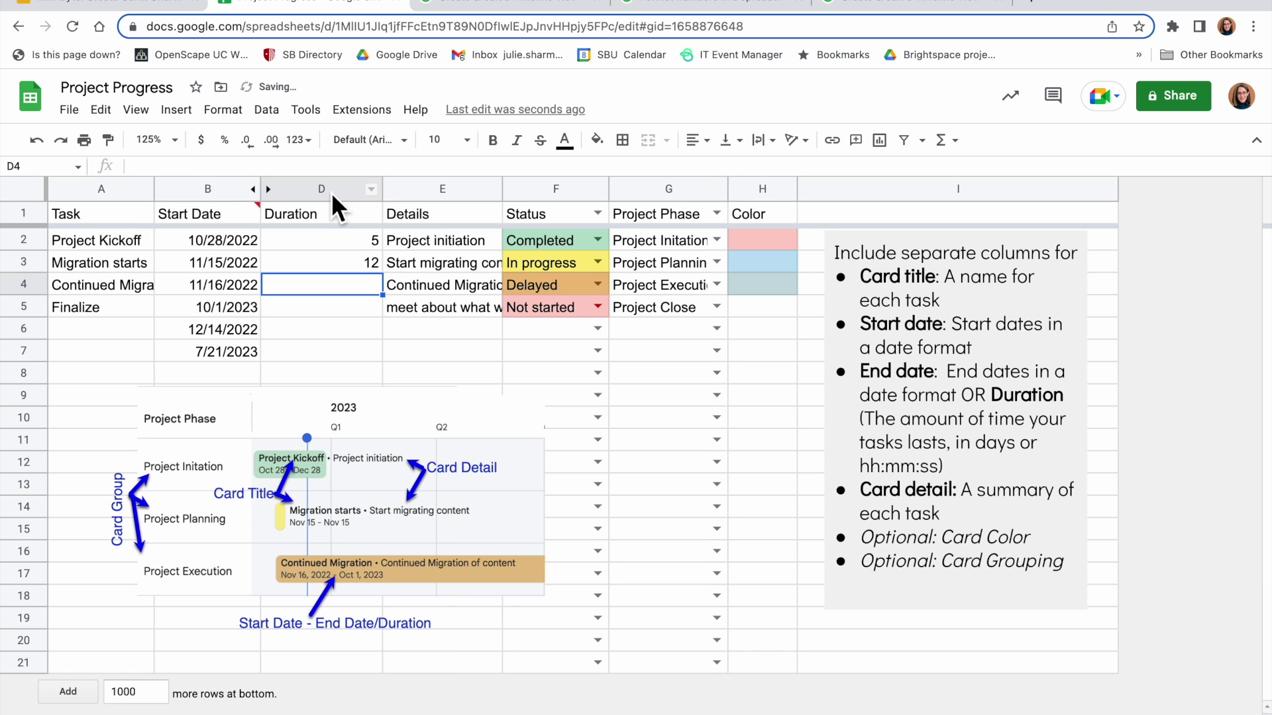
click(331, 190)
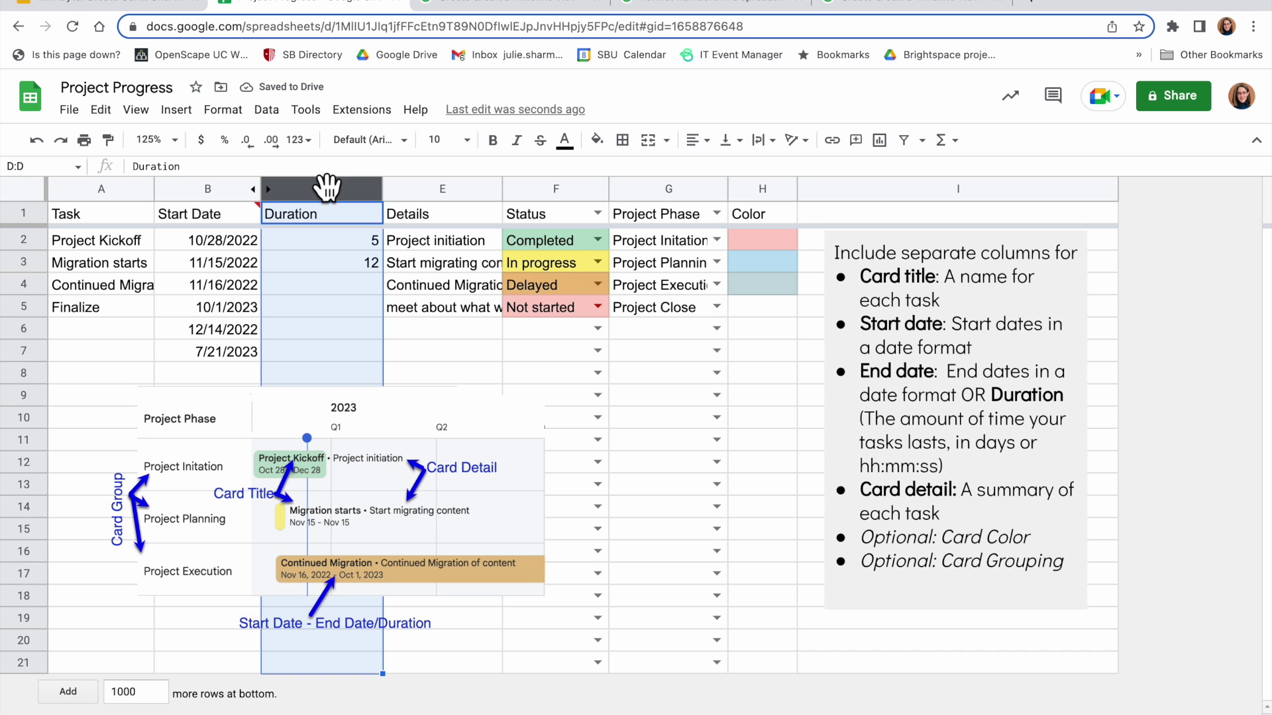
click(223, 110)
mouse_move(381, 180)
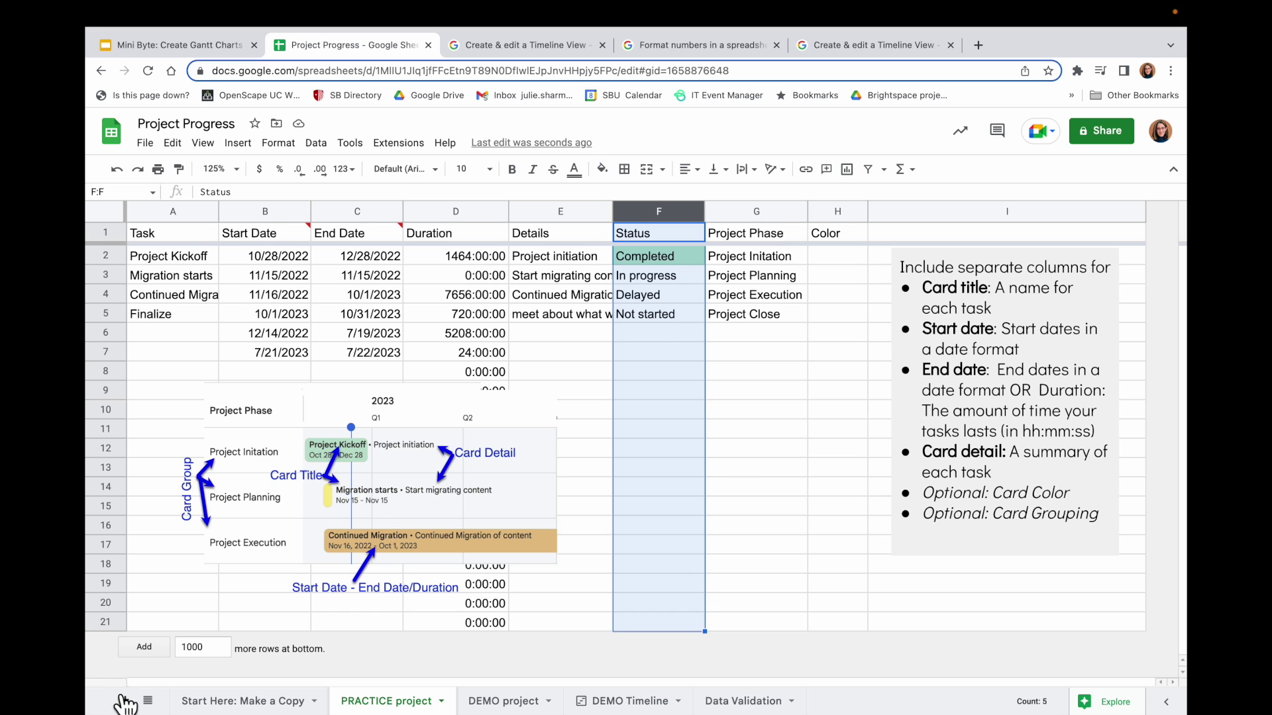
On the Data Validation sheet, select column A's list of Status values
click(754, 704)
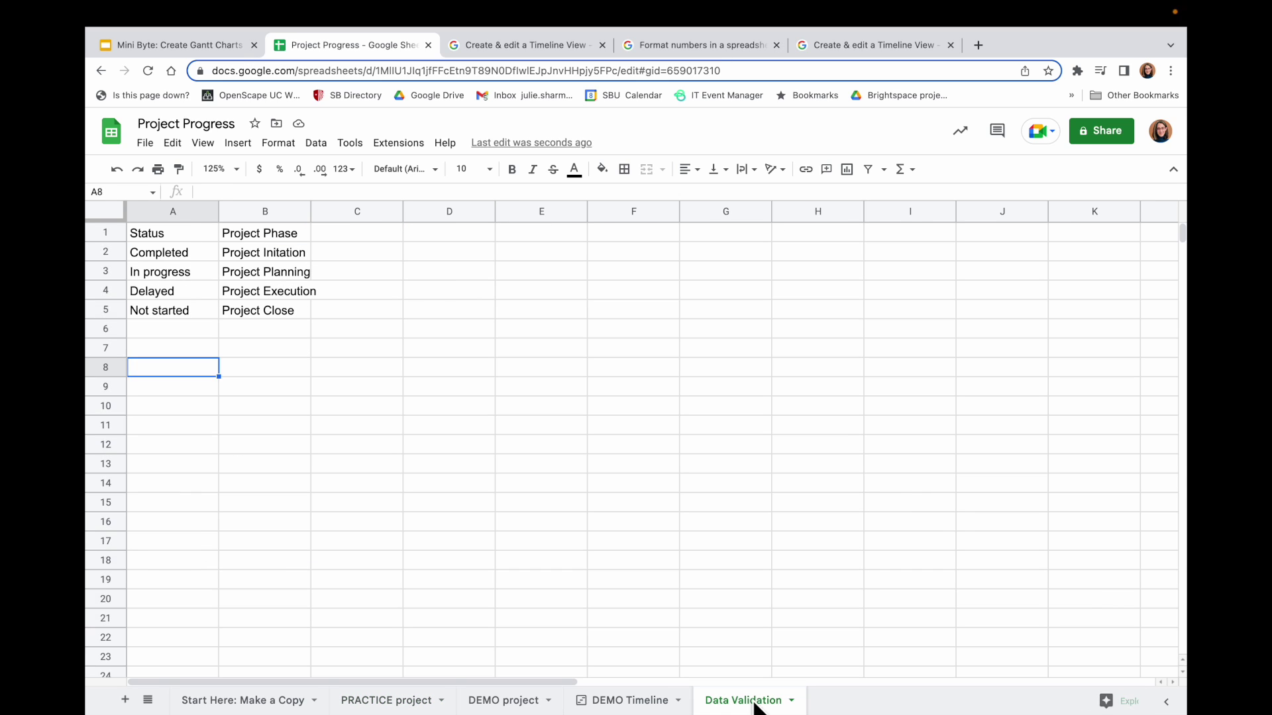
click(171, 211)
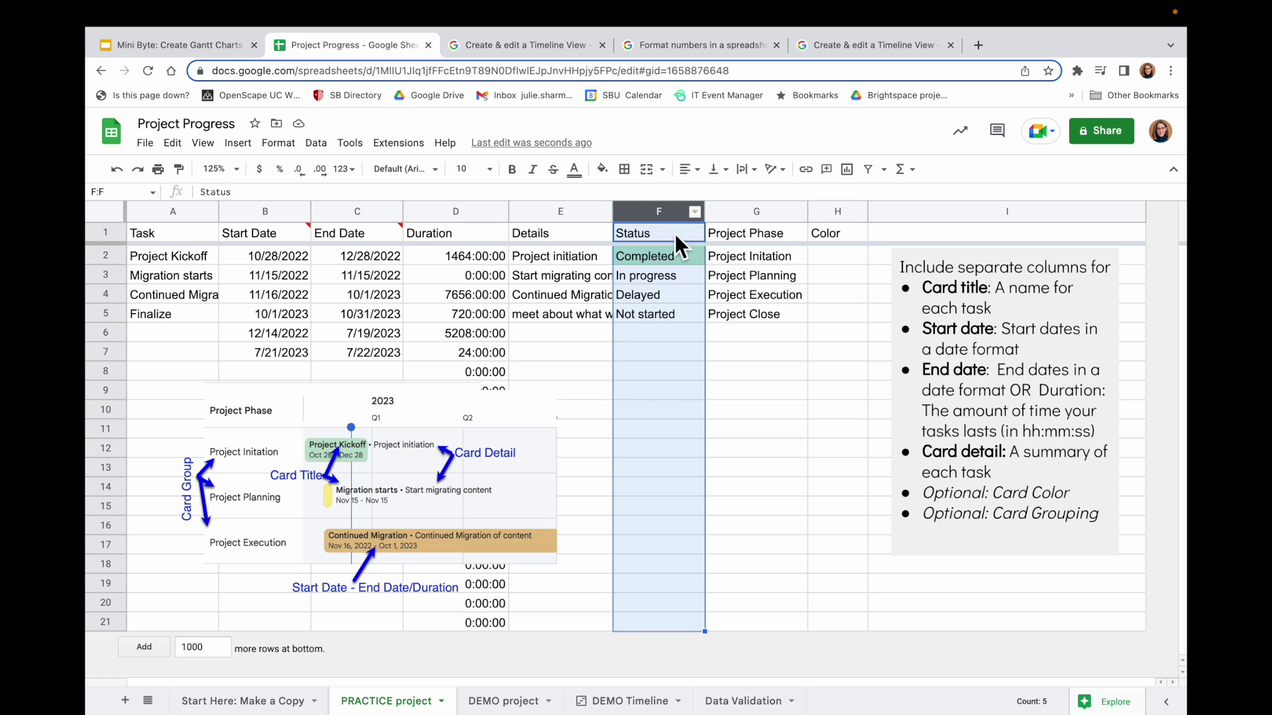
Add a Status dropdown rule sourced from 'Data Validation'!A:A and save it
click(316, 143)
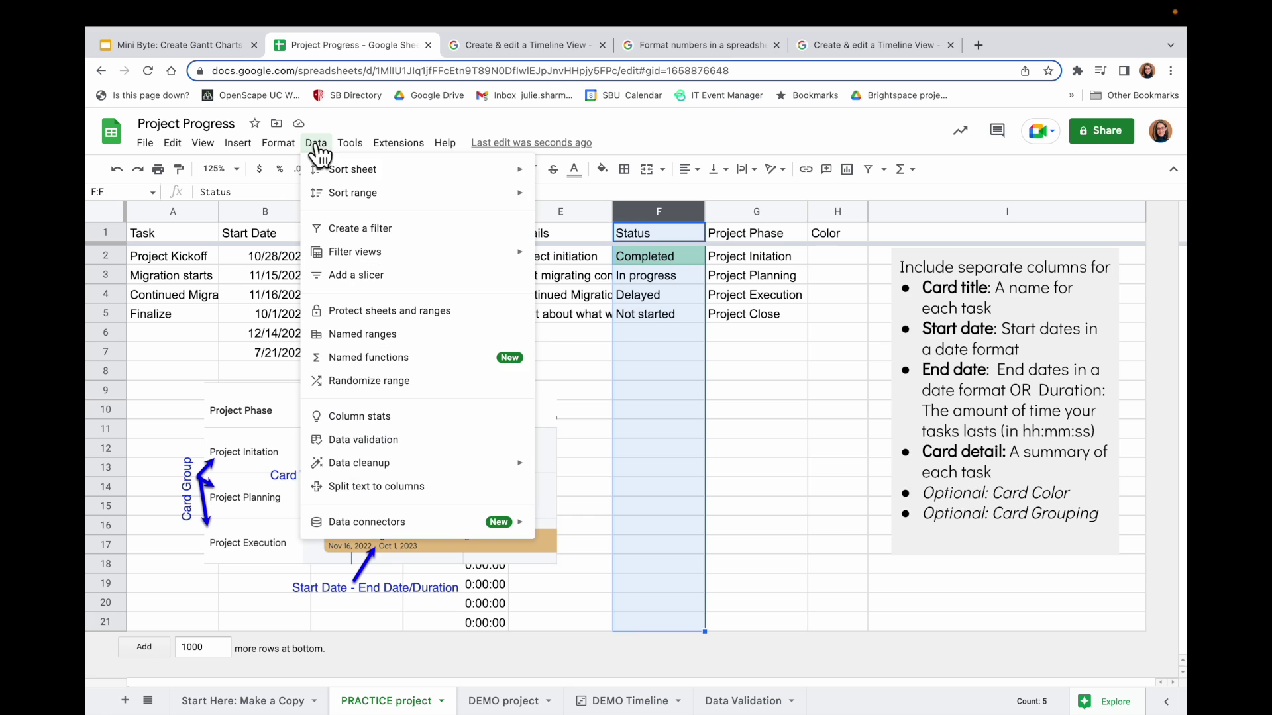
click(439, 445)
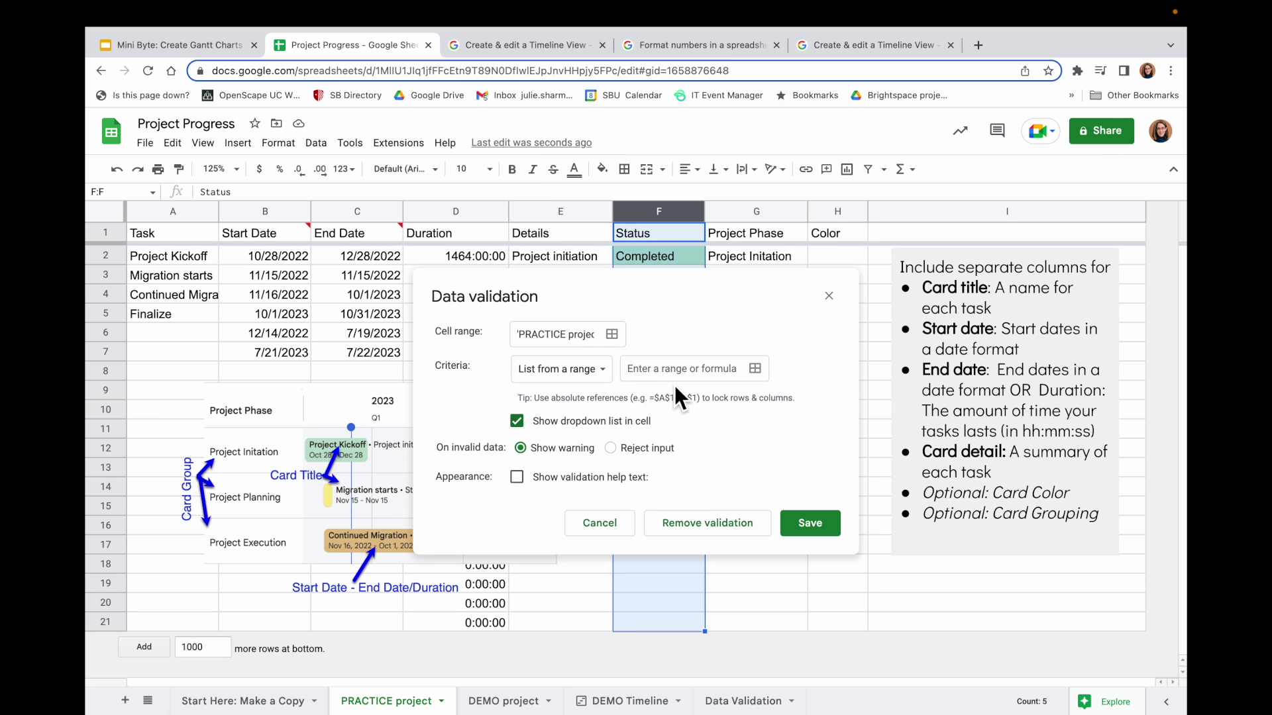
click(755, 368)
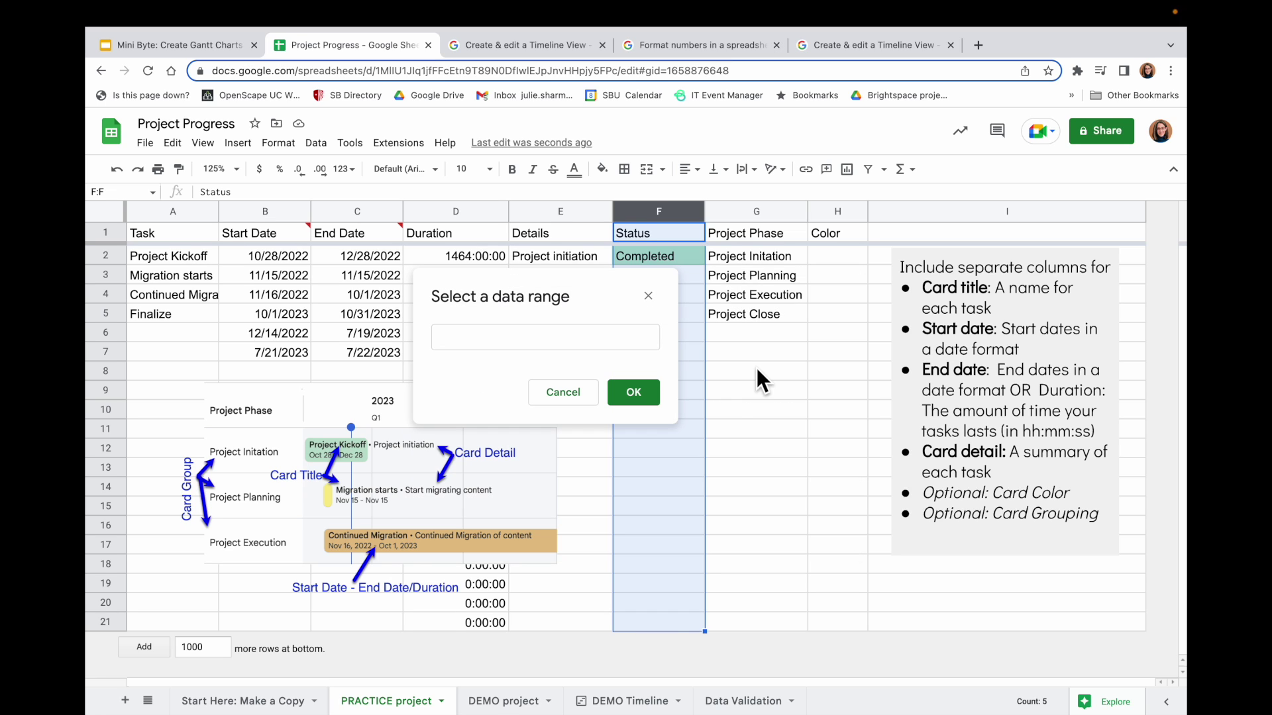
click(747, 705)
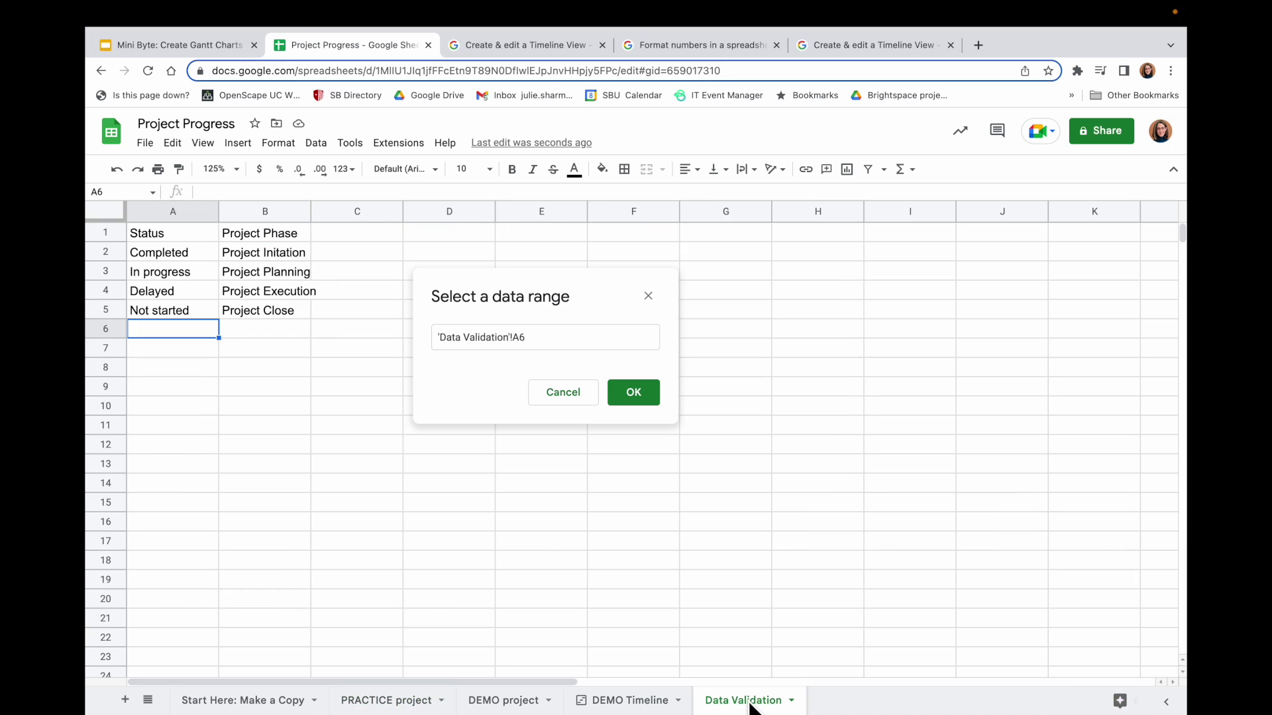
click(170, 212)
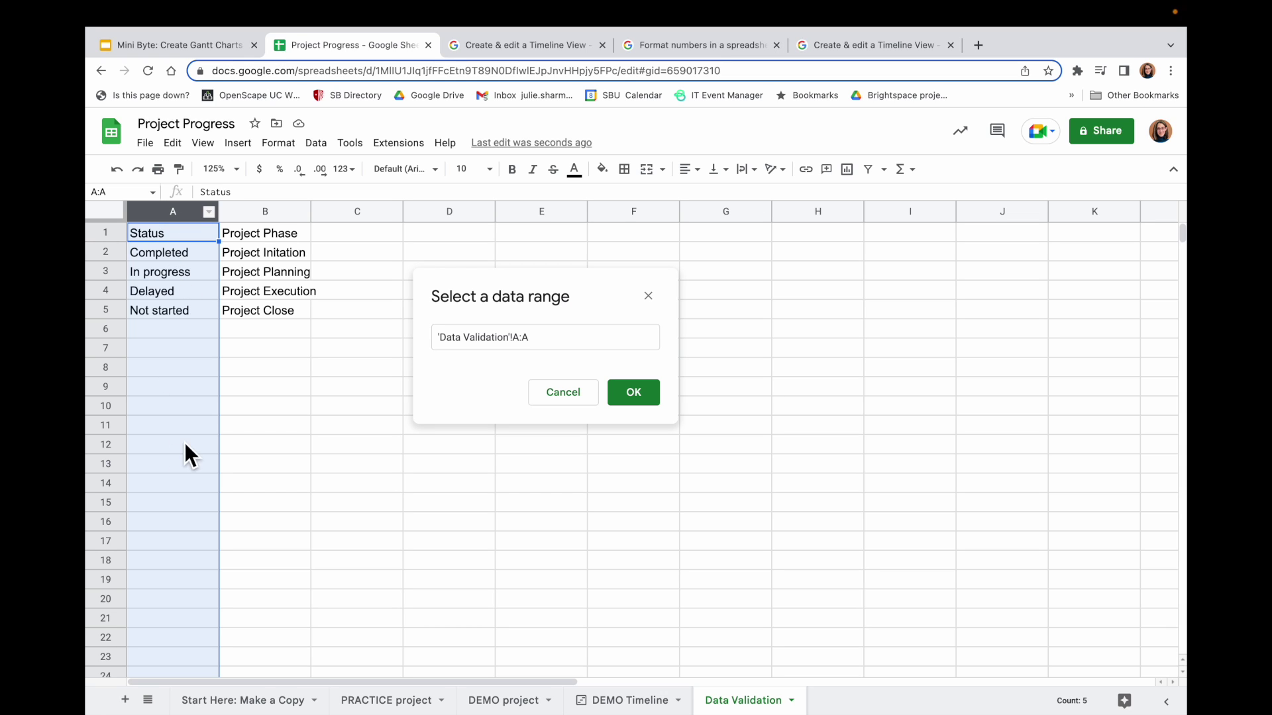
click(653, 392)
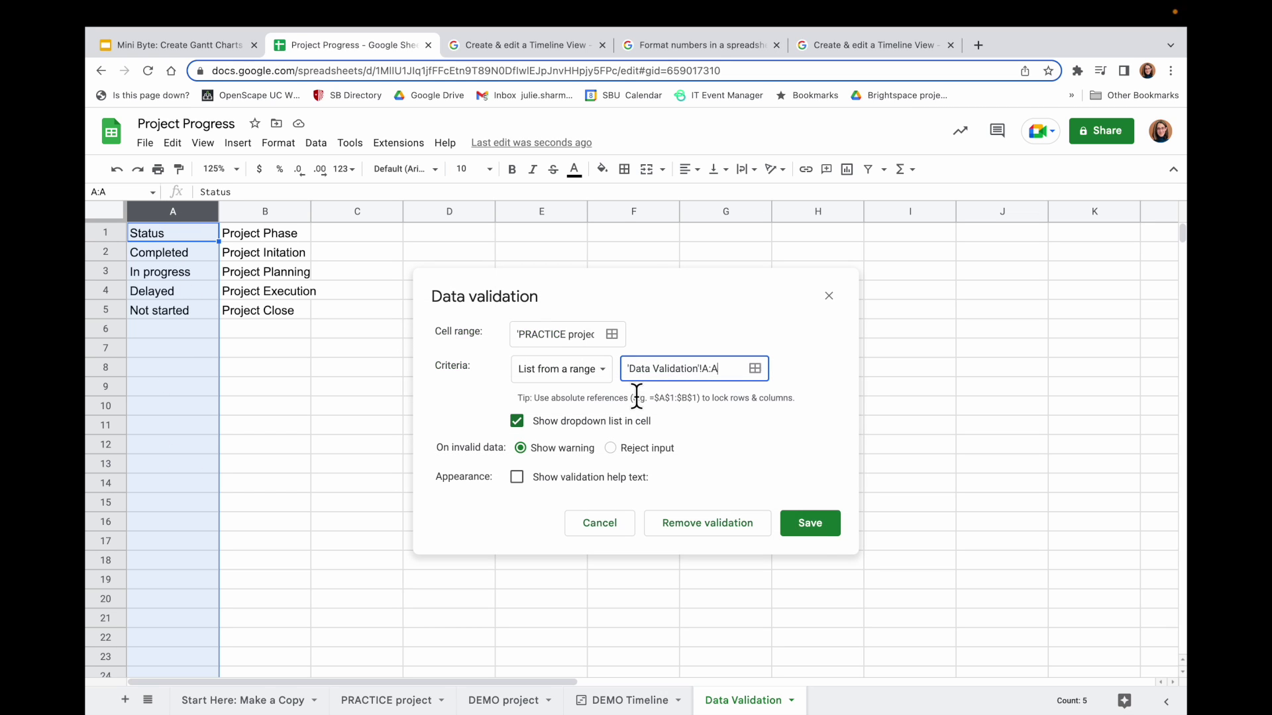
click(798, 522)
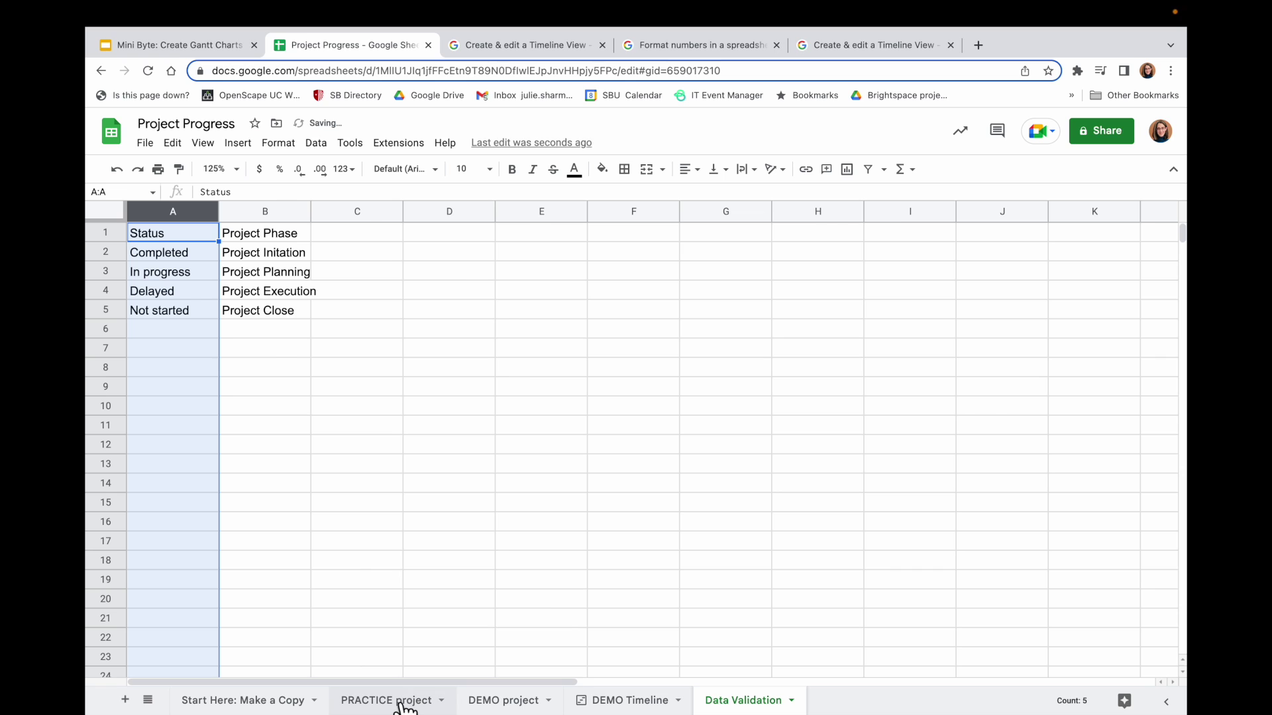
click(400, 700)
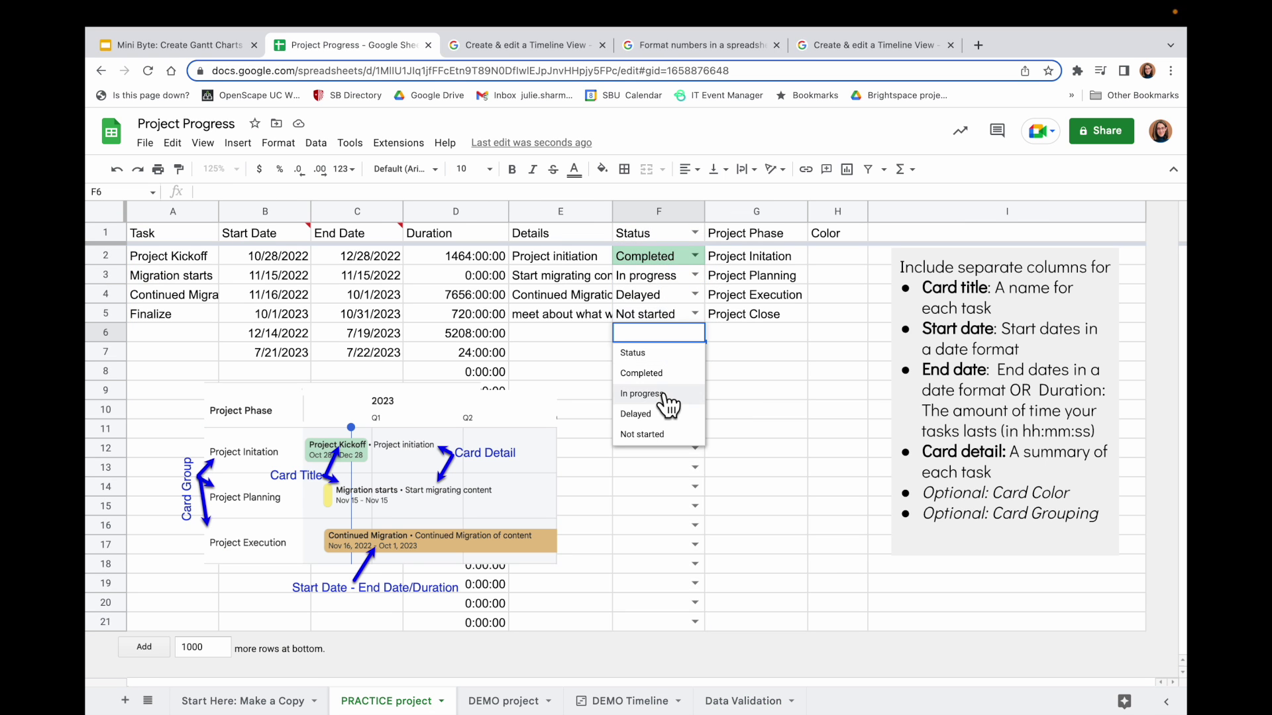
Set F6 to In progress and F7 to Delayed from the Status dropdowns
click(666, 396)
click(695, 352)
click(666, 434)
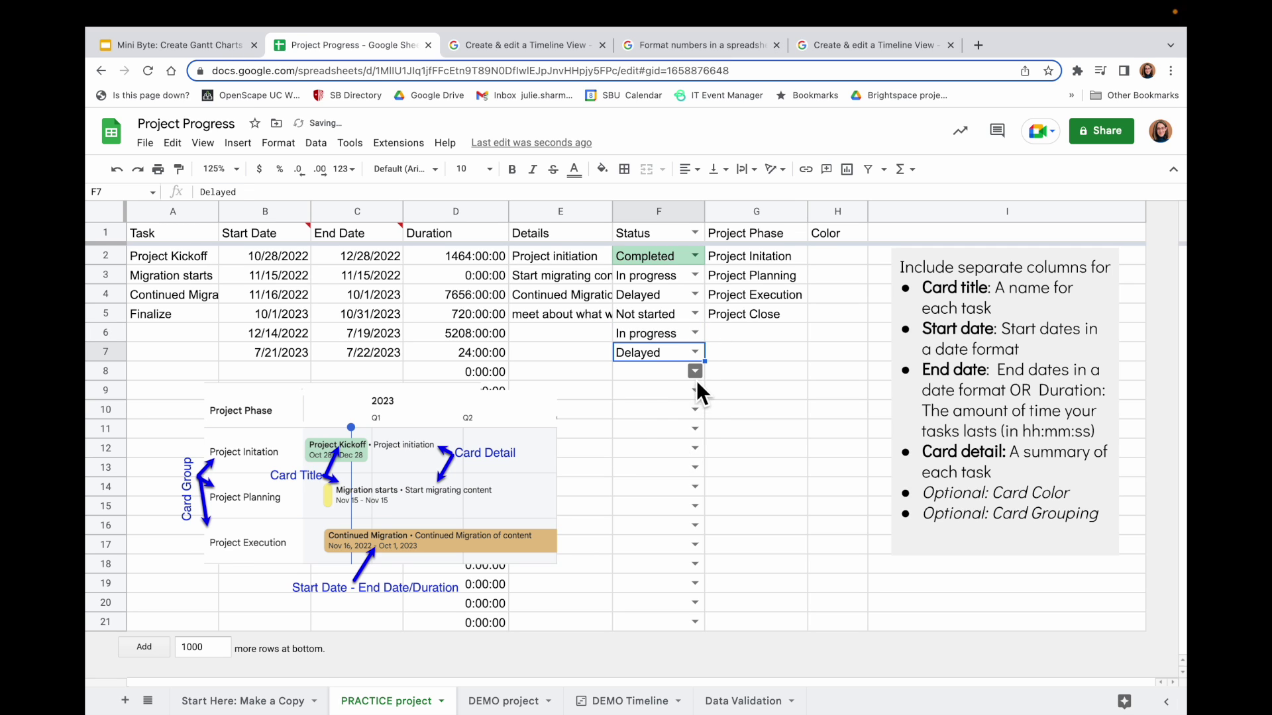
click(695, 372)
click(666, 434)
Give column G a dropdown rule from 'Data Validation'!B:B, then check a cell's dropdown
click(756, 211)
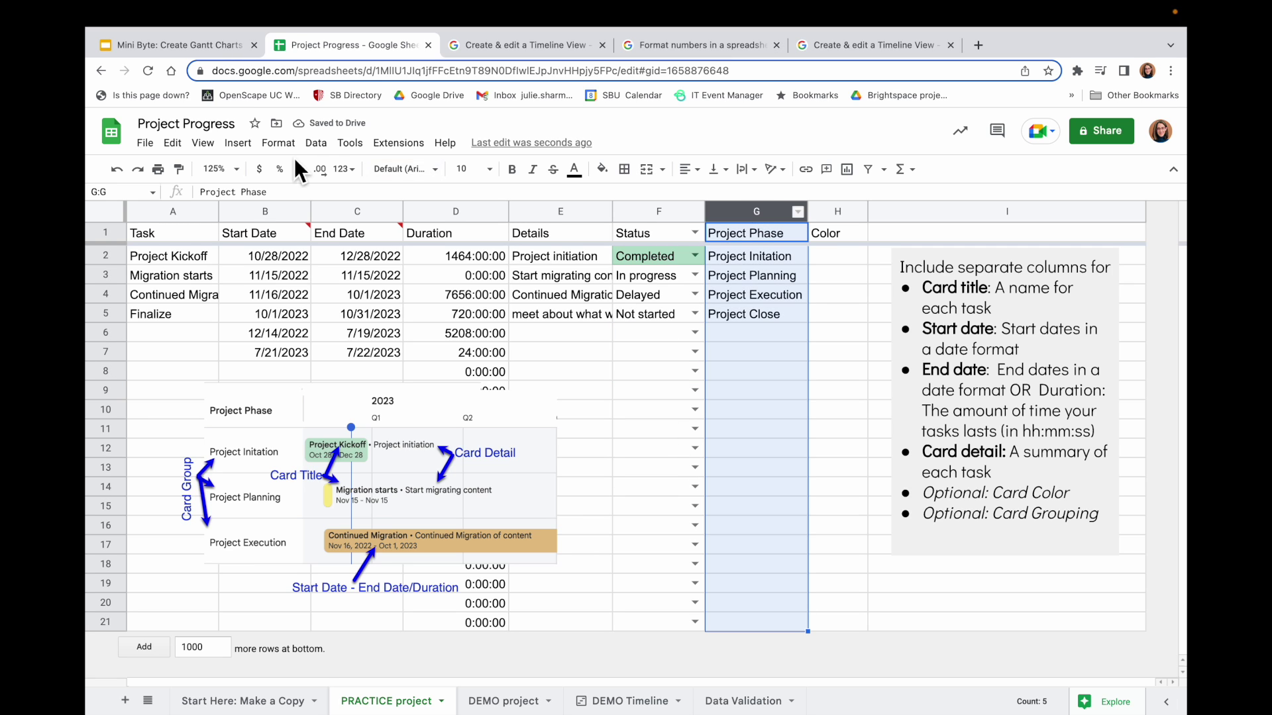
click(316, 143)
click(371, 440)
click(824, 448)
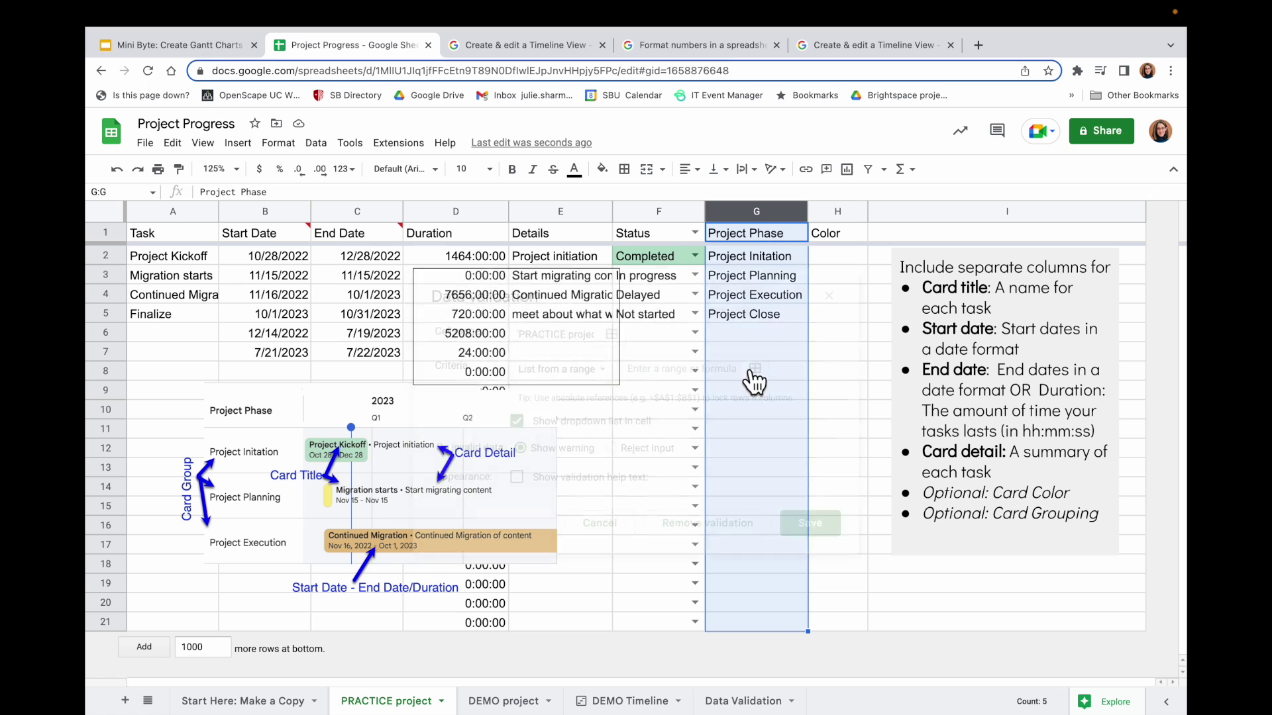
click(743, 701)
click(264, 211)
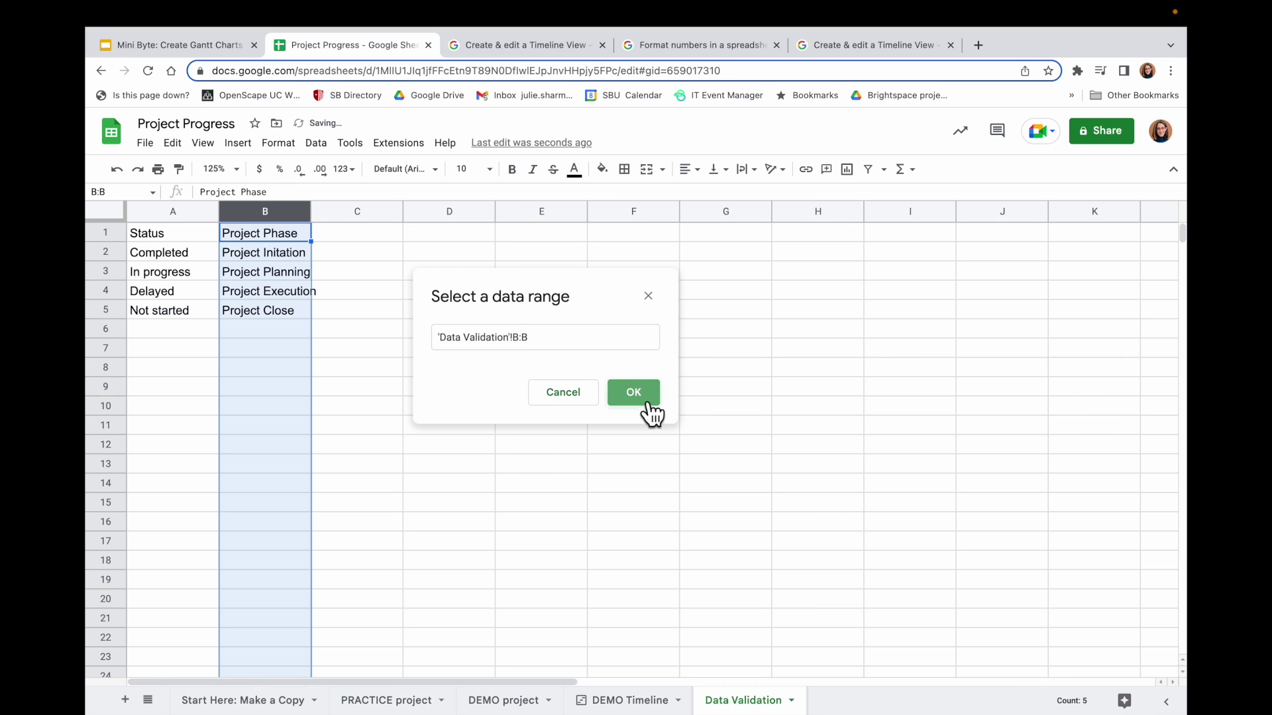
click(646, 397)
click(798, 523)
click(387, 700)
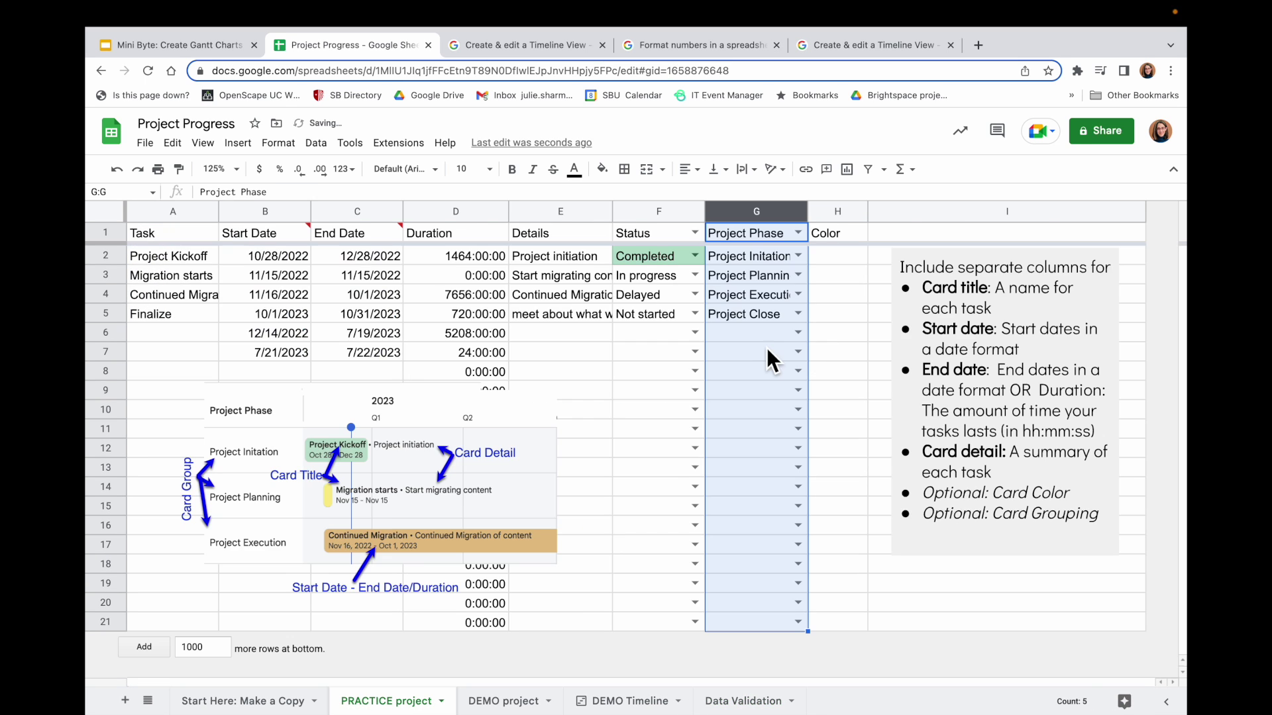
click(764, 348)
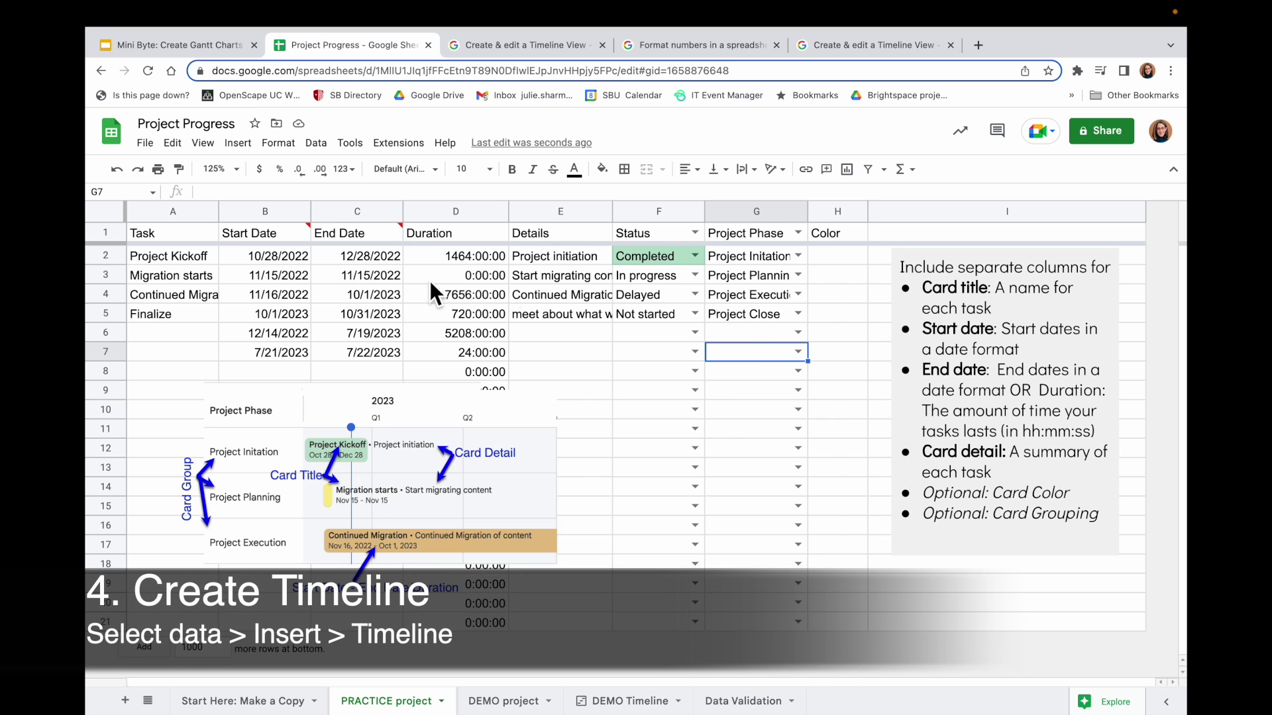
Insert a Timeline built from the 'PRACTICE project'!A:H range
drag(162, 212, 825, 216)
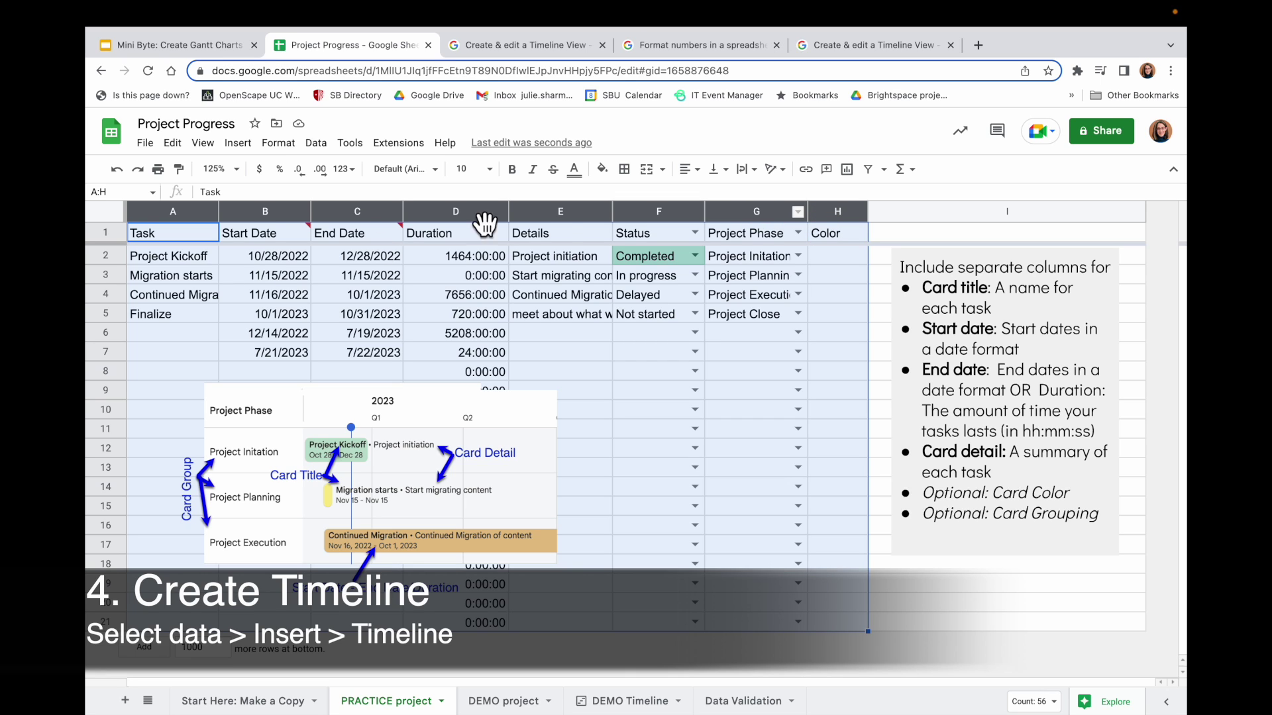
click(239, 144)
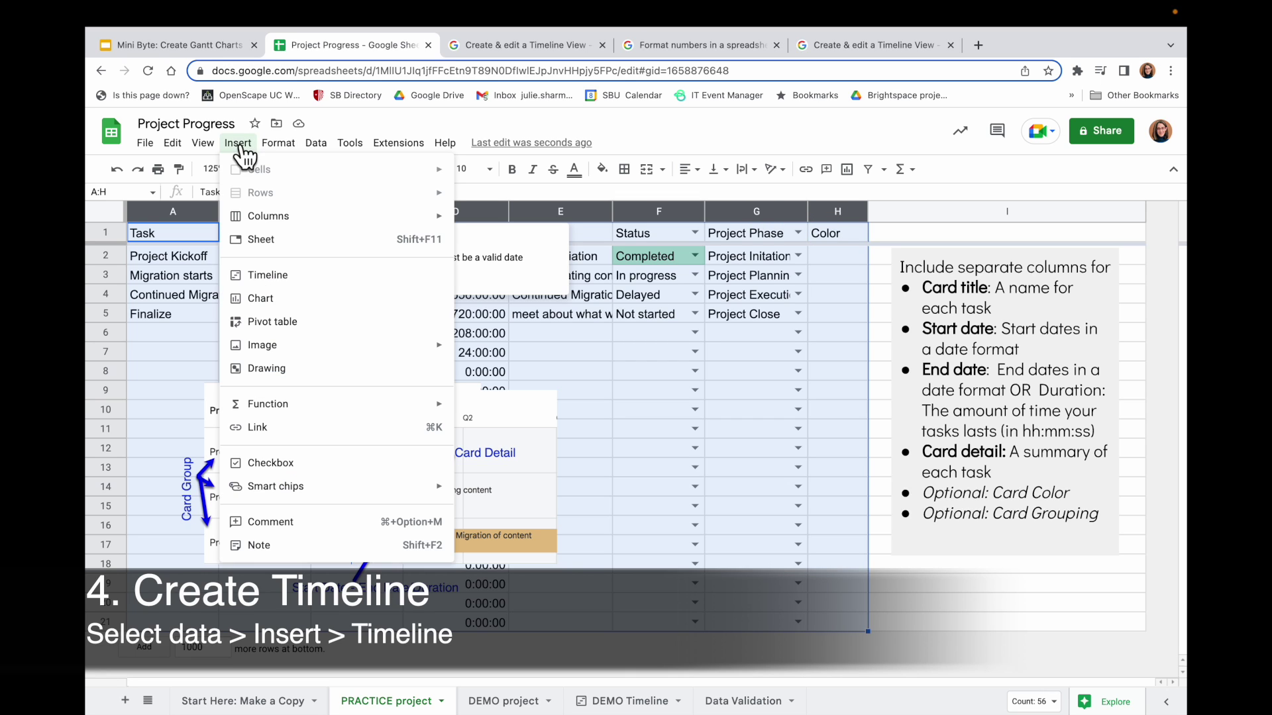
click(331, 275)
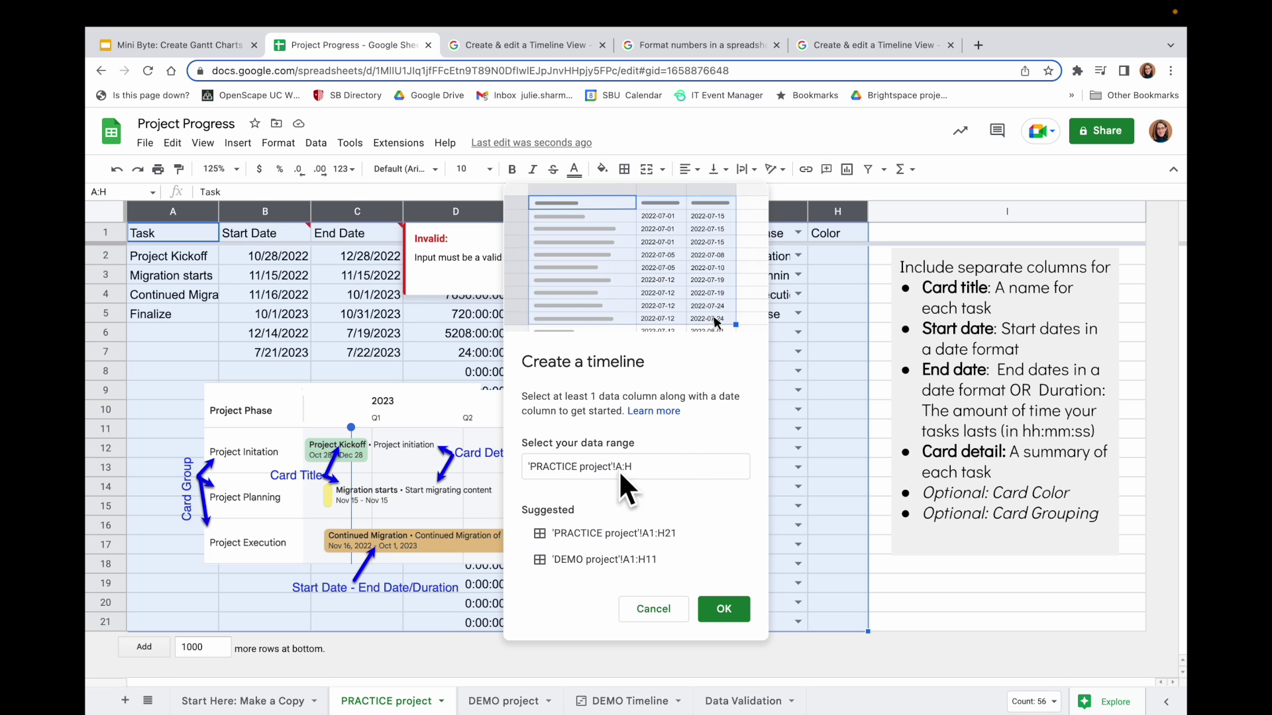
click(725, 609)
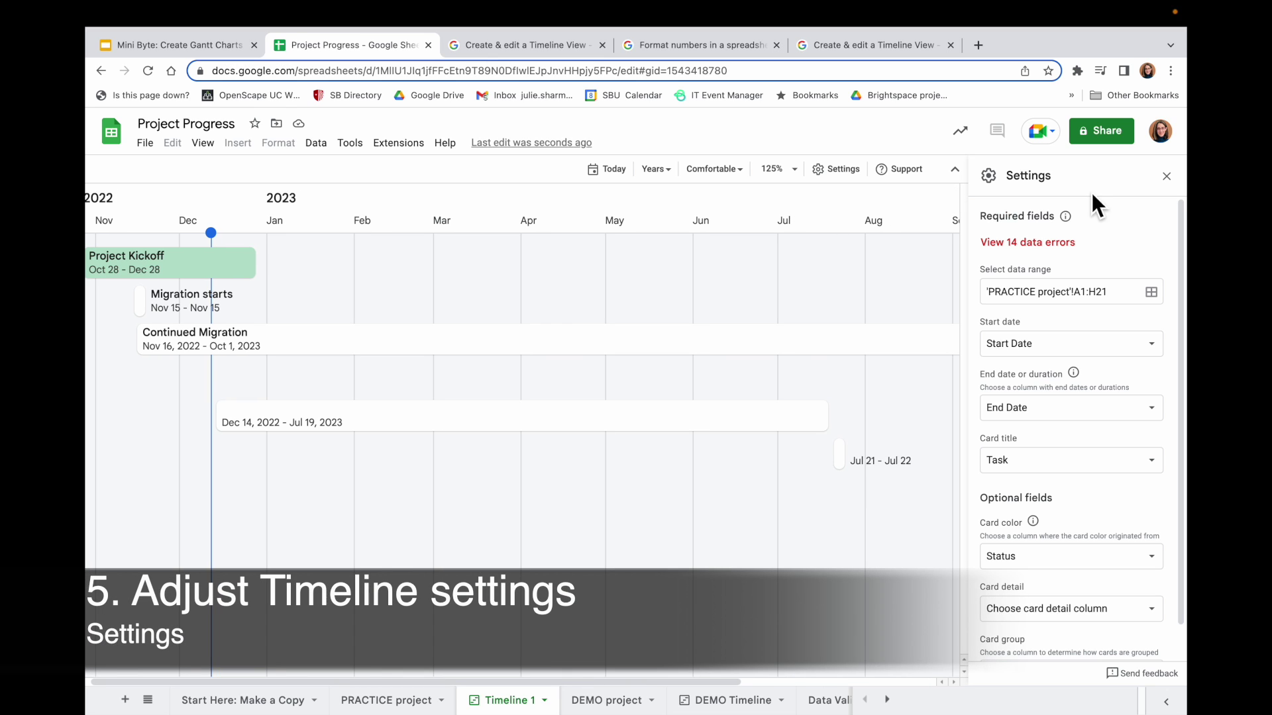
click(1166, 176)
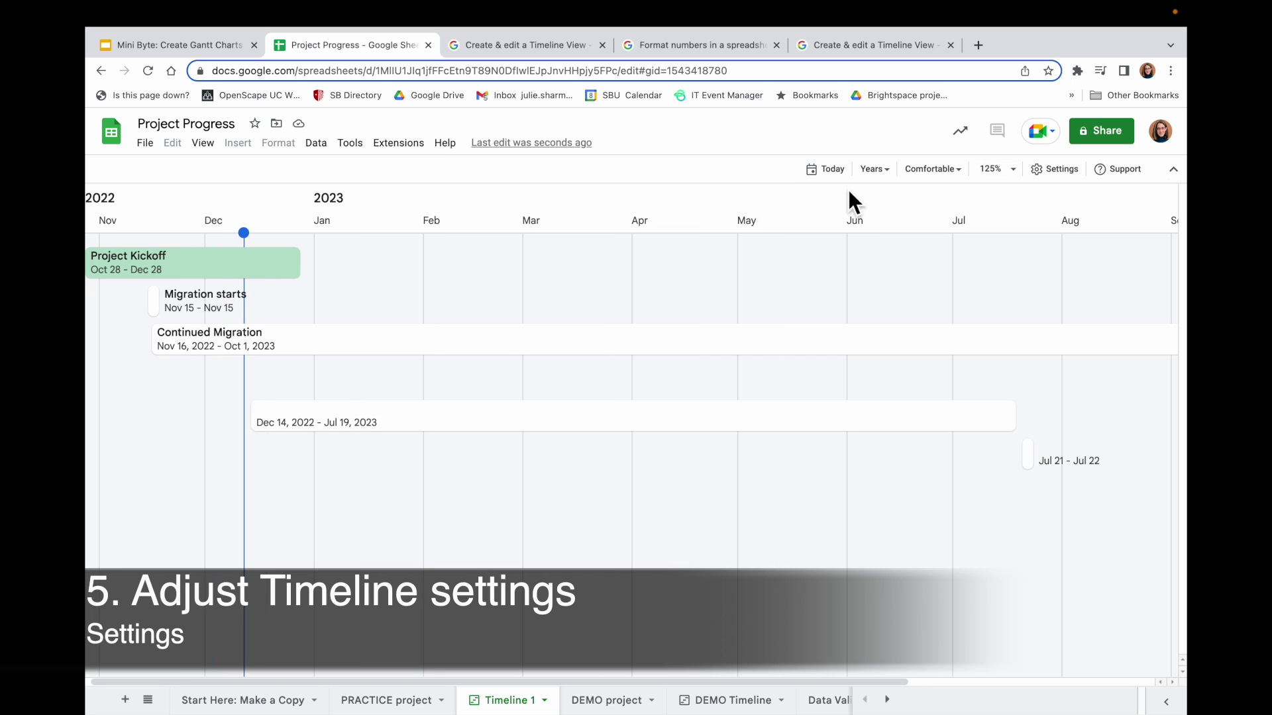
click(1057, 171)
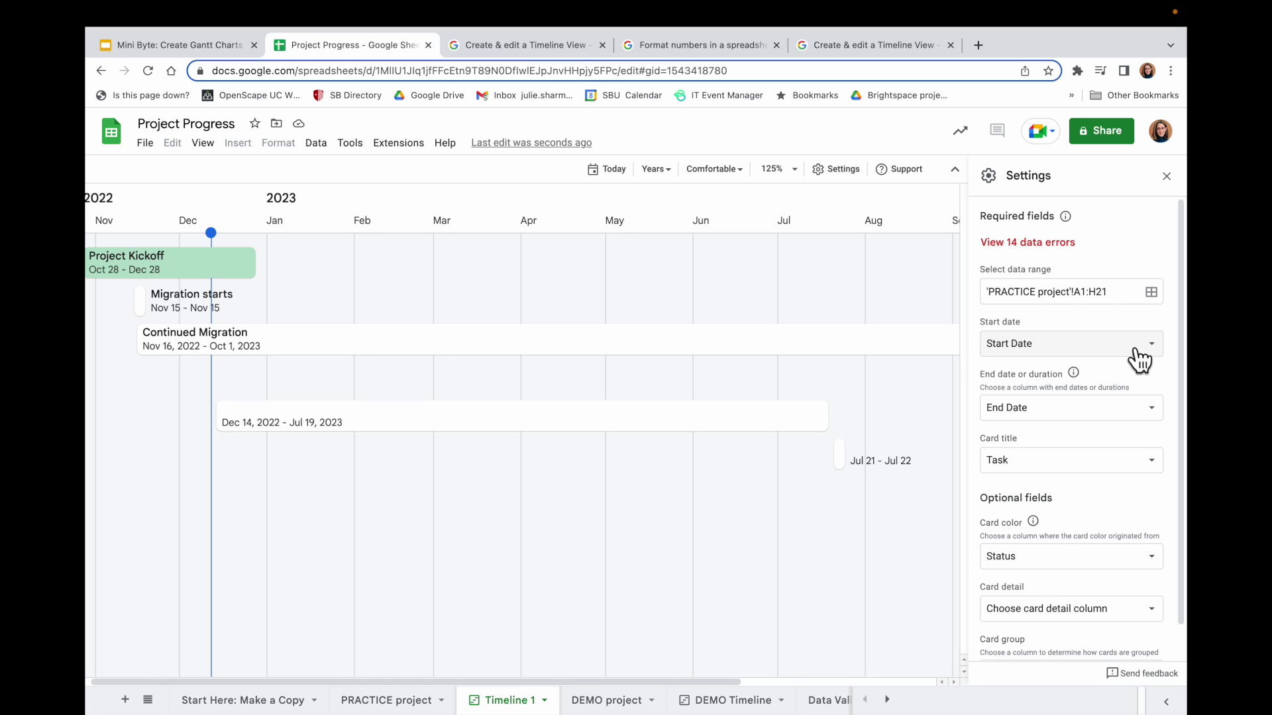
click(1139, 362)
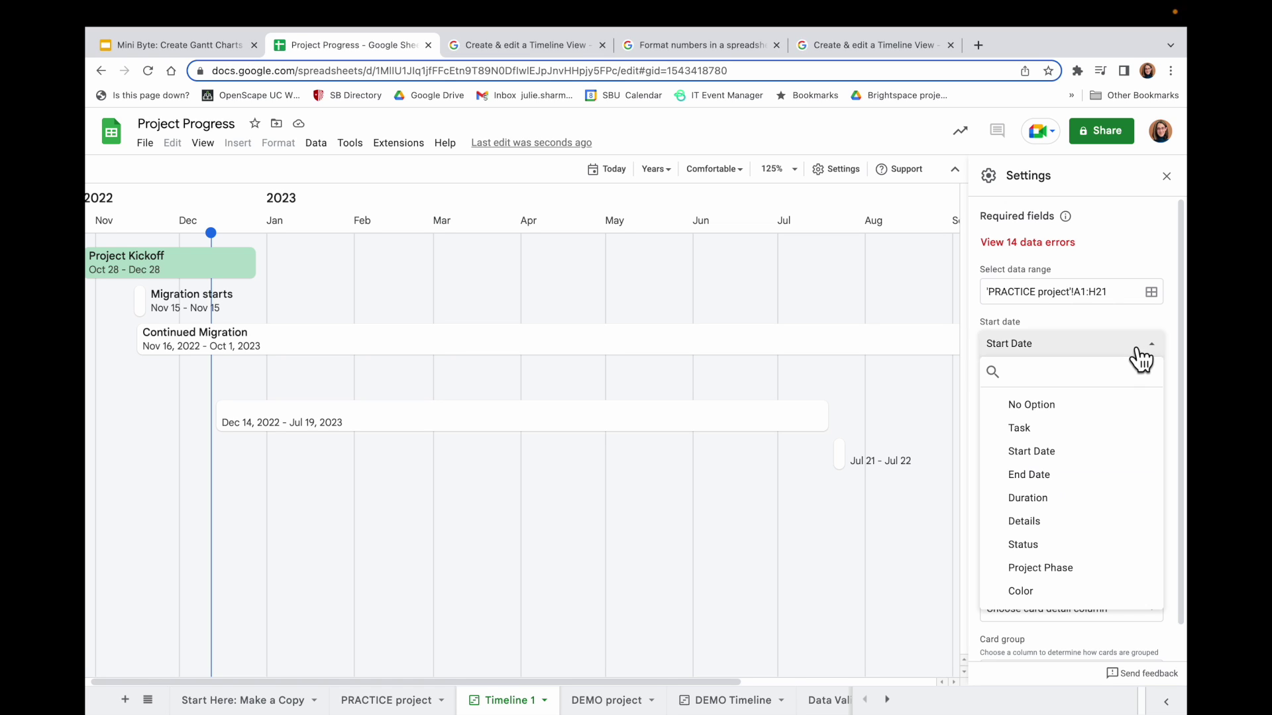
click(1098, 456)
click(1126, 412)
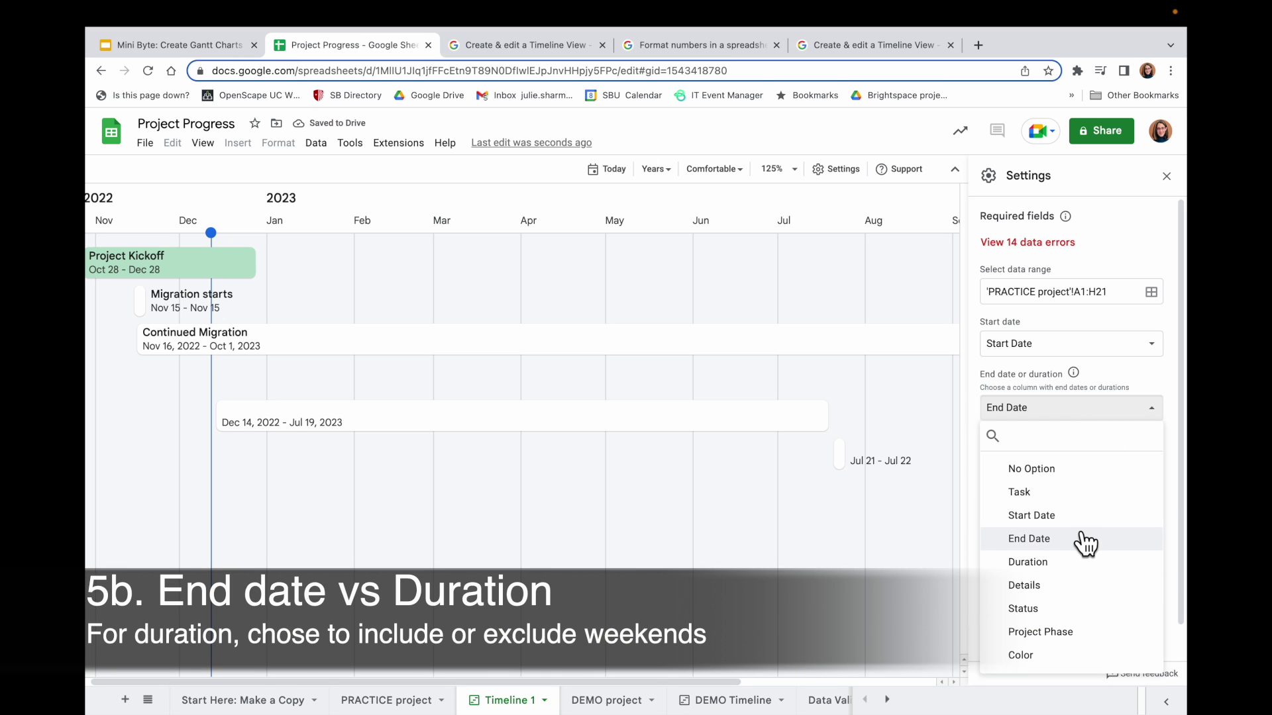
click(1082, 563)
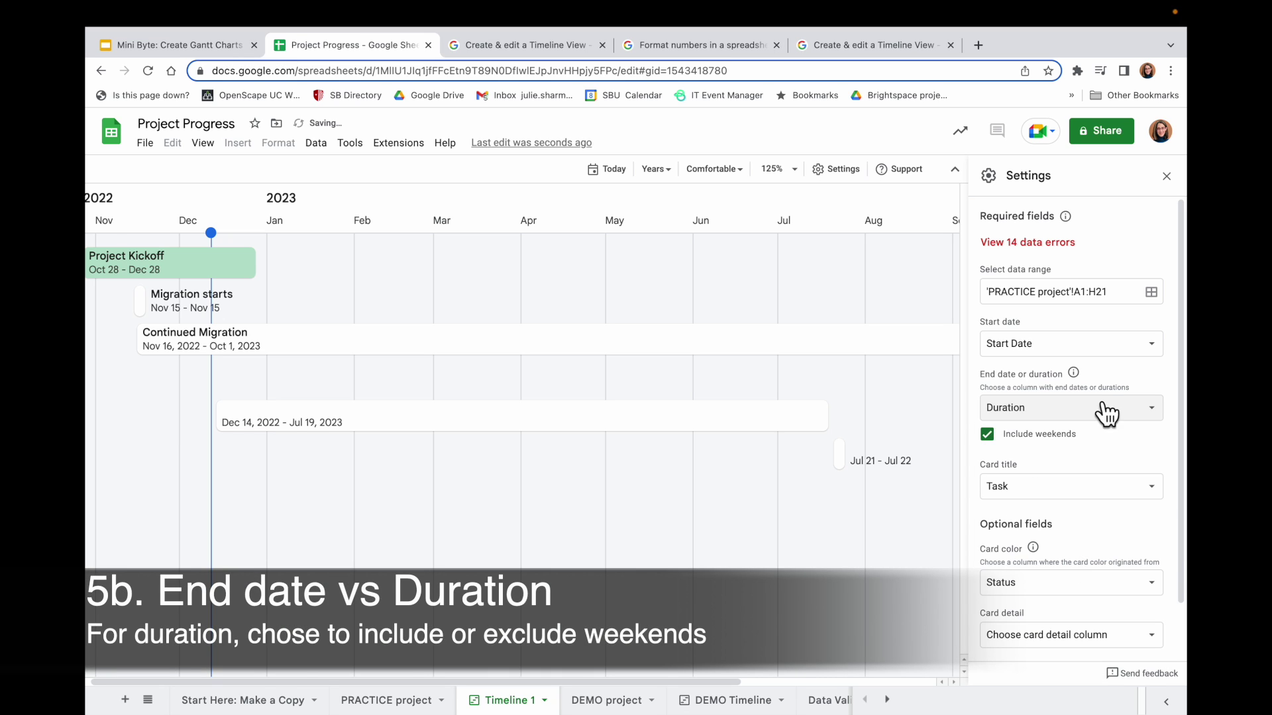
click(1123, 413)
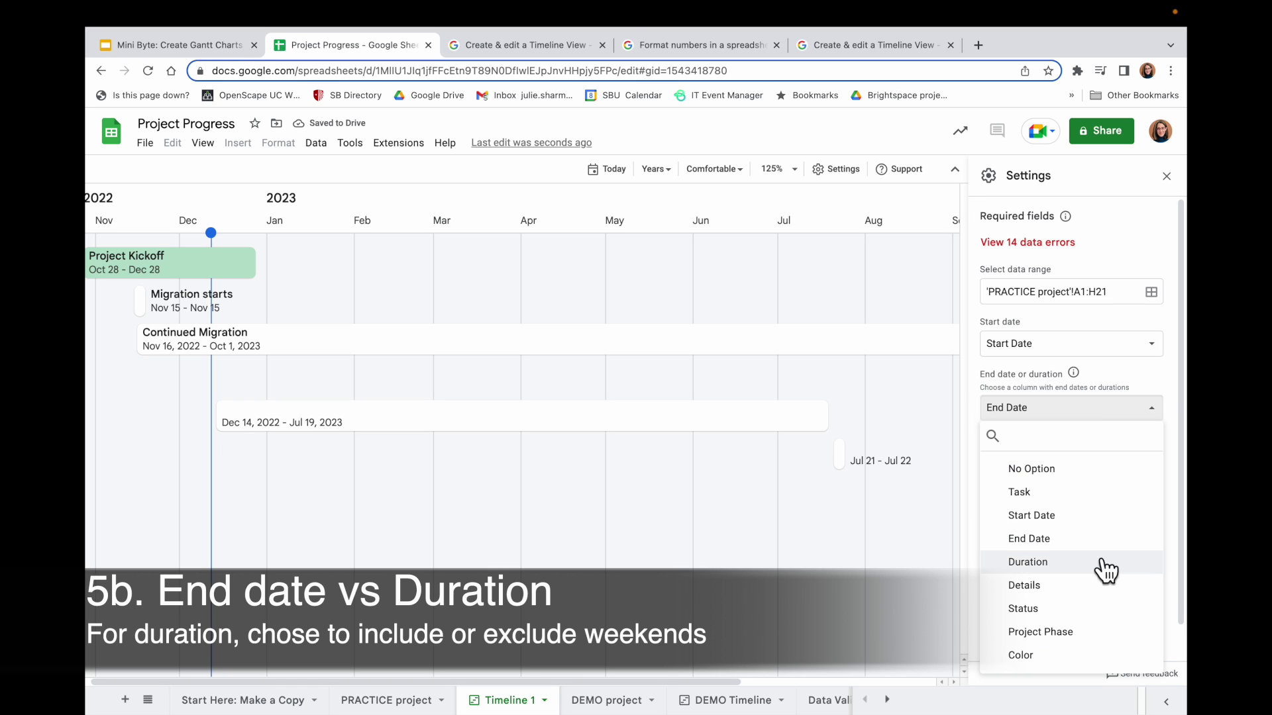
click(1074, 568)
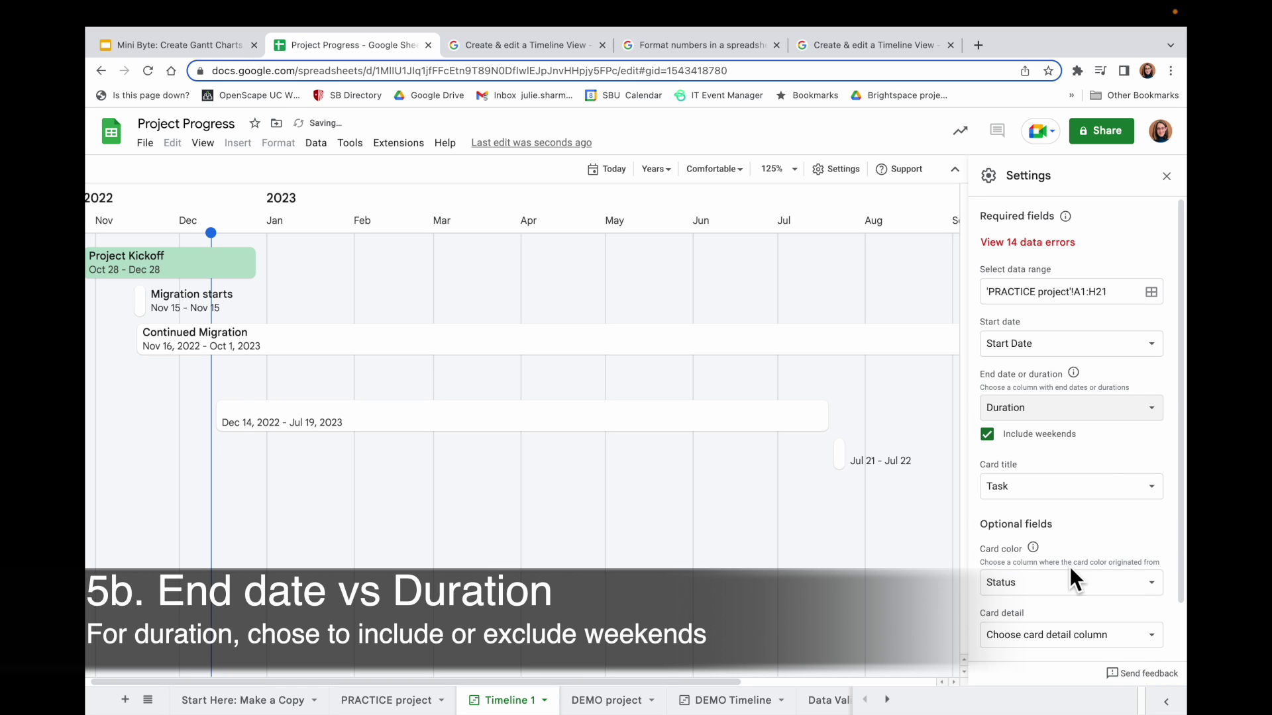
click(988, 436)
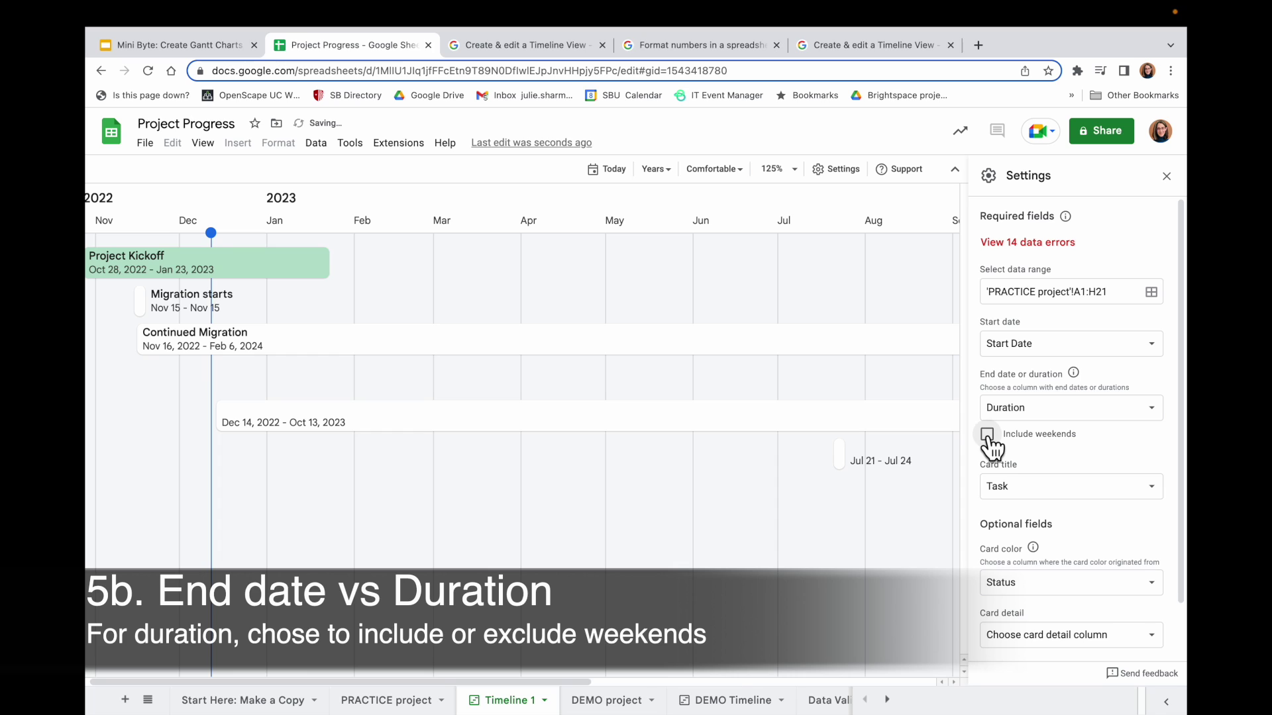
click(987, 435)
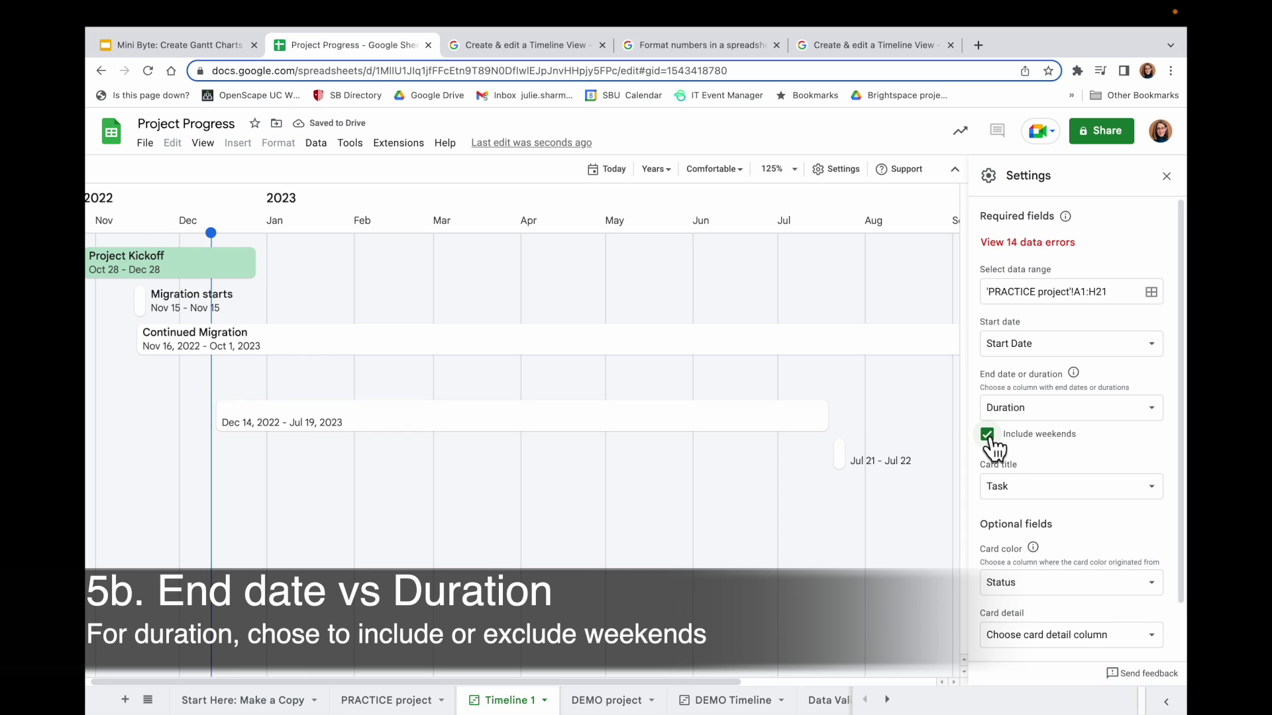
click(988, 435)
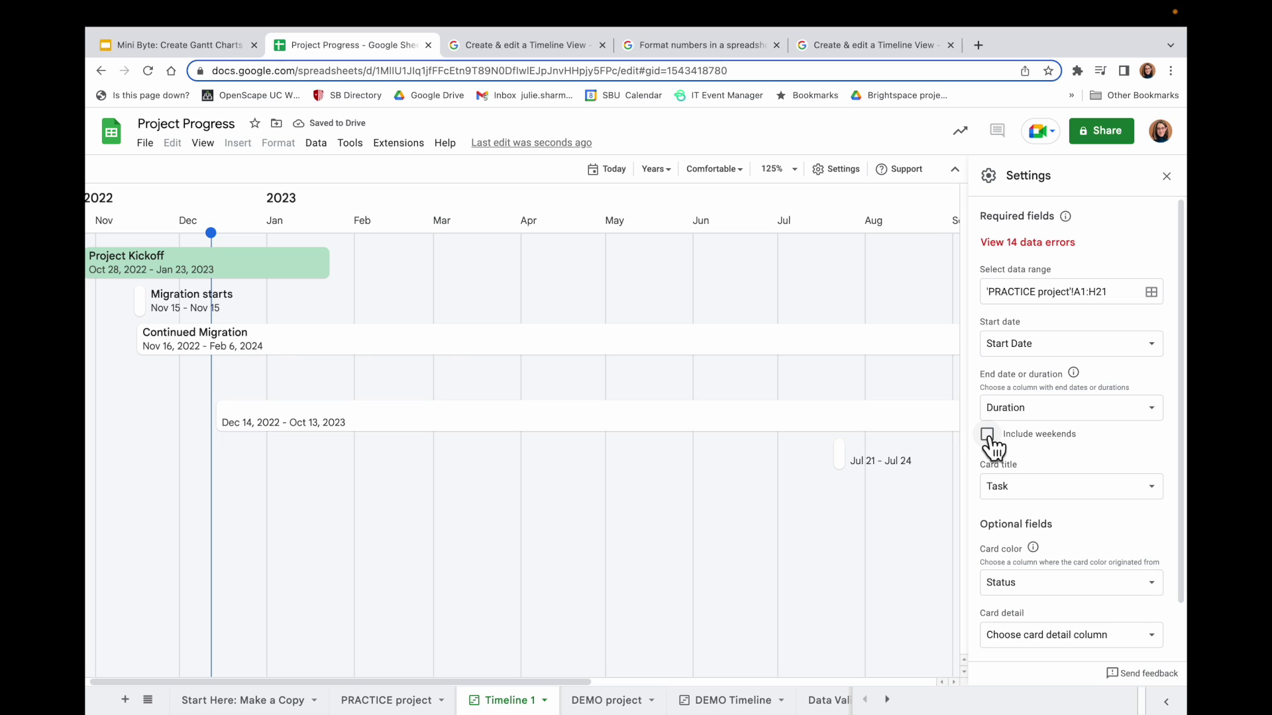
click(1020, 409)
Set end date End Date, card title Task, card detail Details, and group by Project Phase
click(1065, 537)
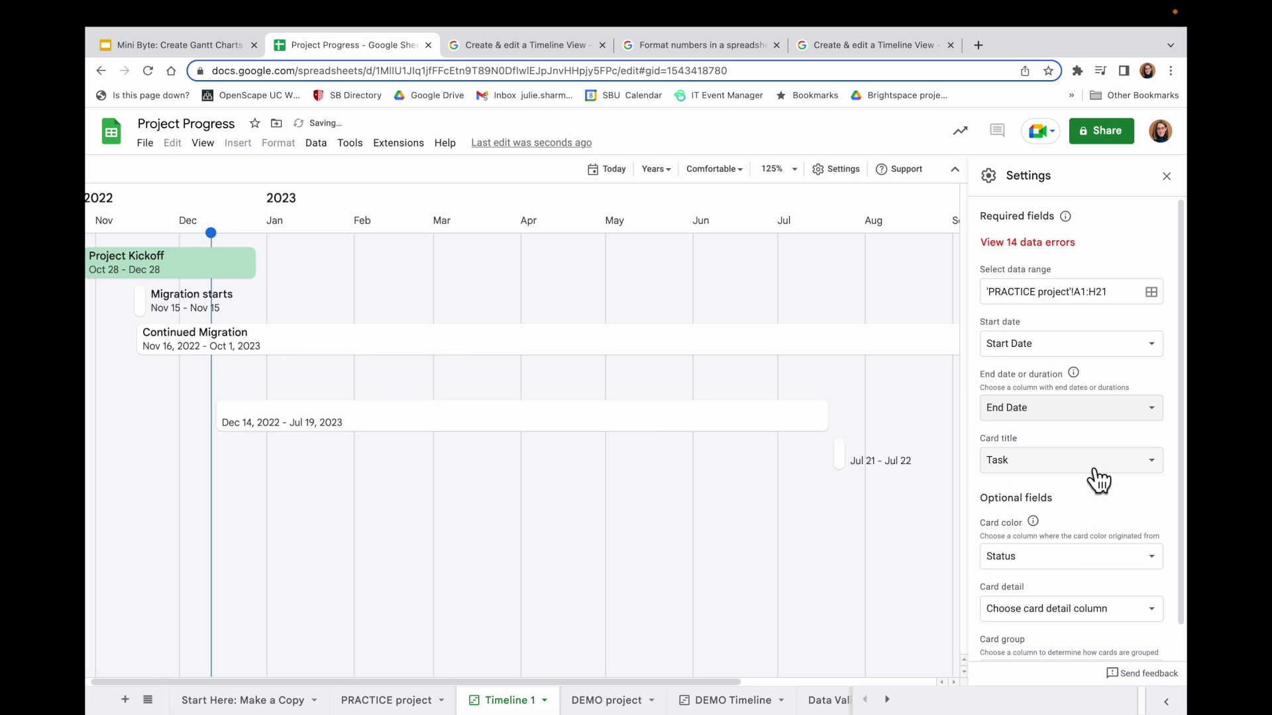
click(1087, 467)
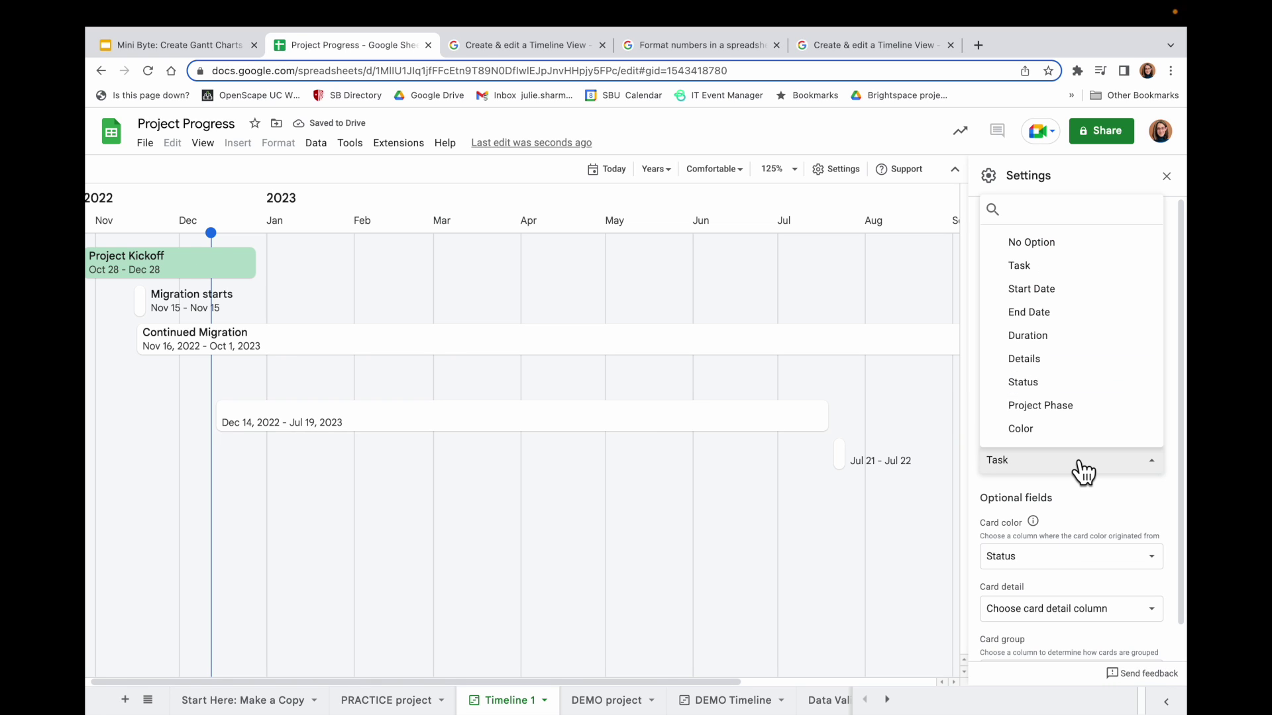
click(1101, 273)
scroll(1105, 500, down, 1)
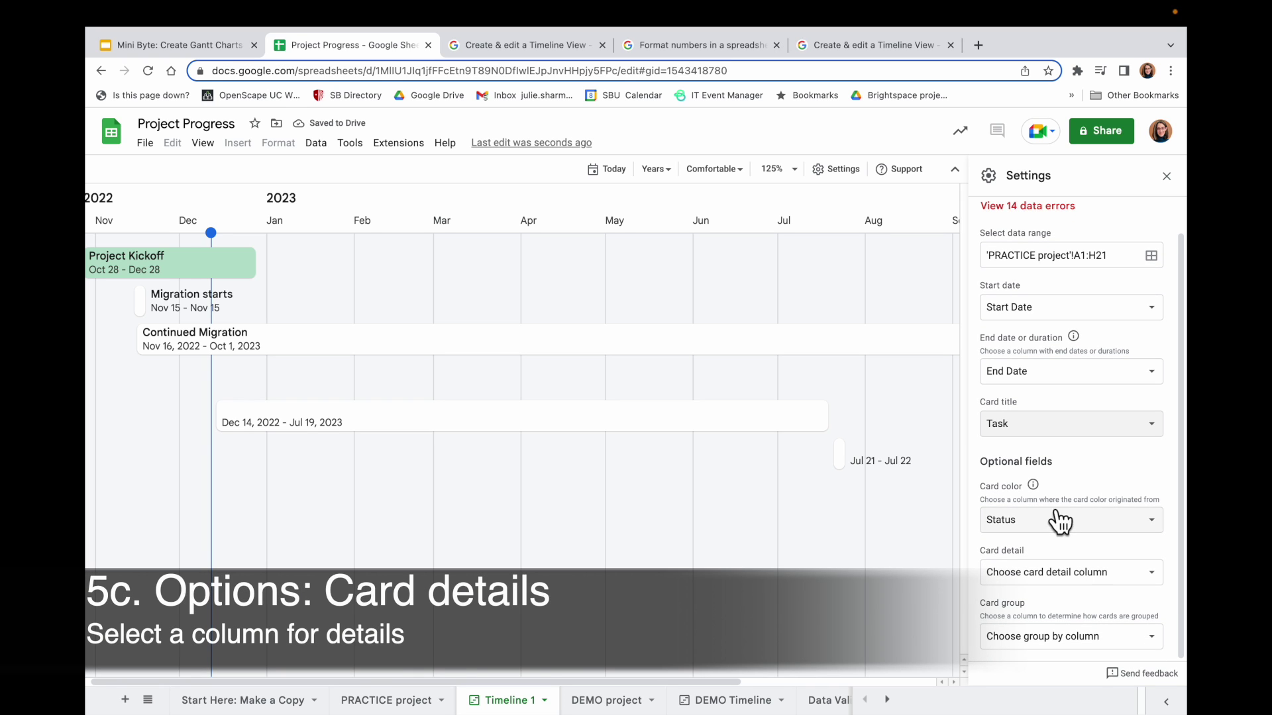
click(1058, 586)
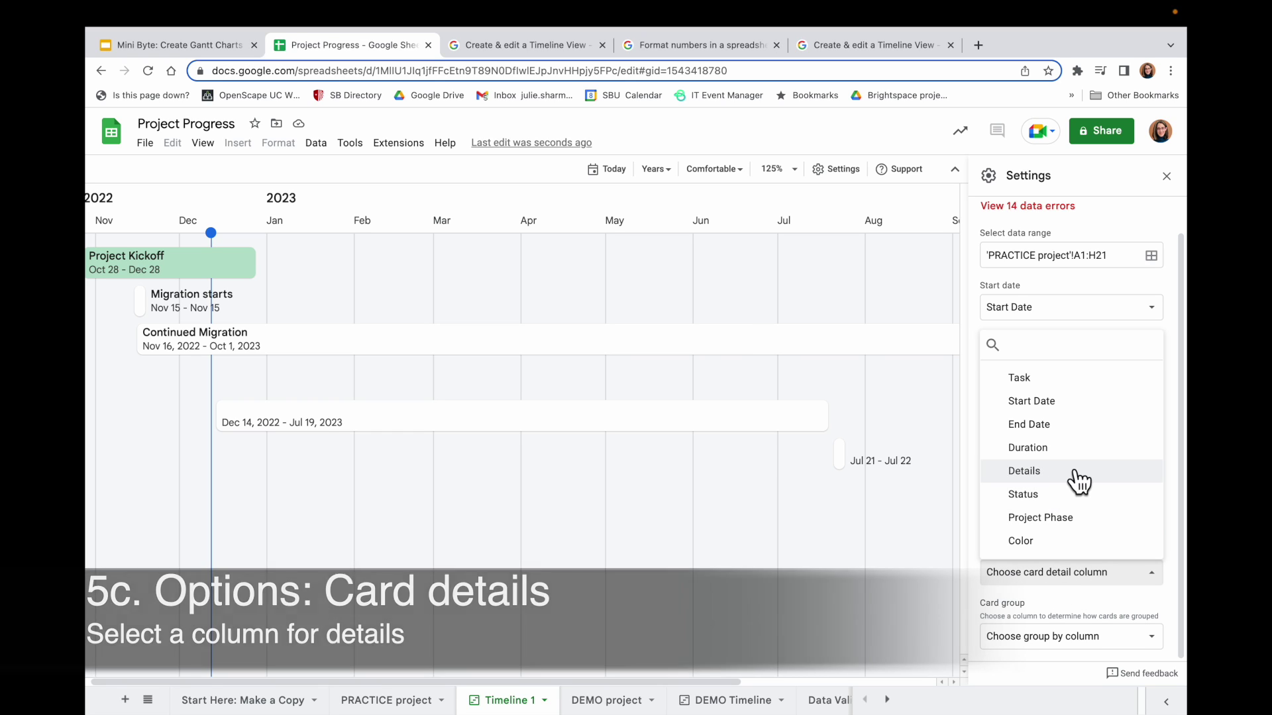
click(1076, 472)
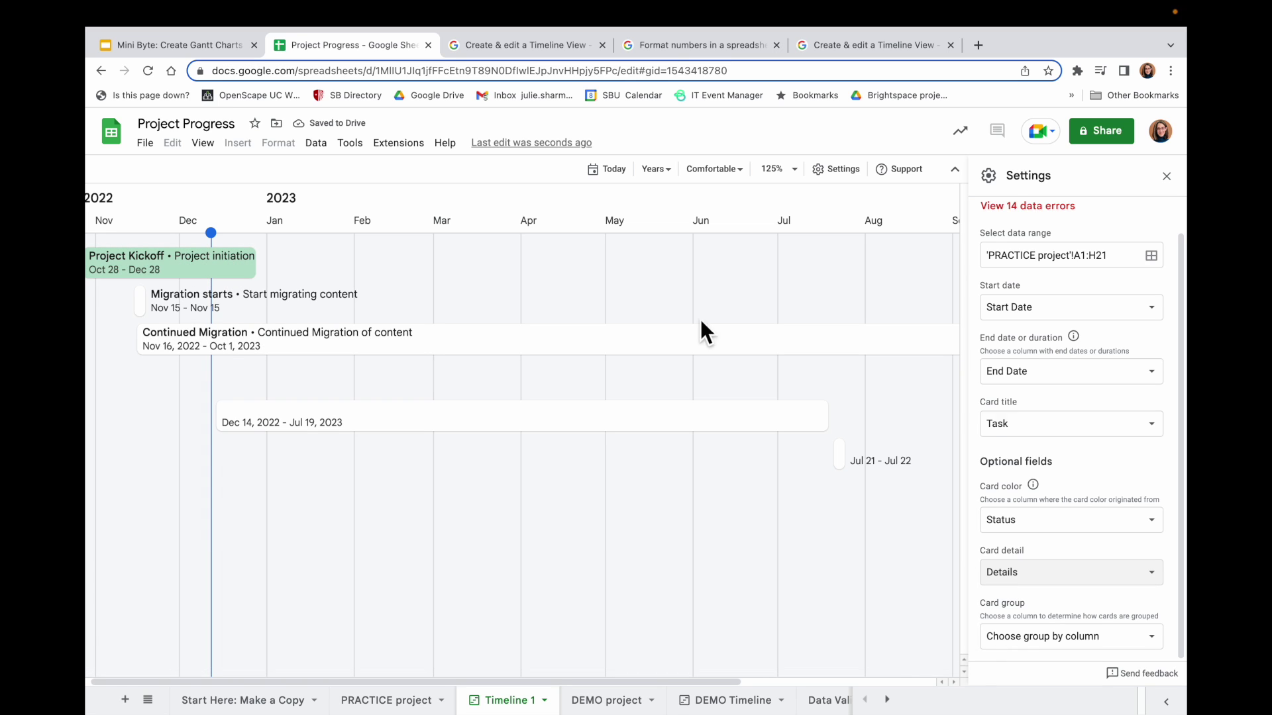
click(1100, 641)
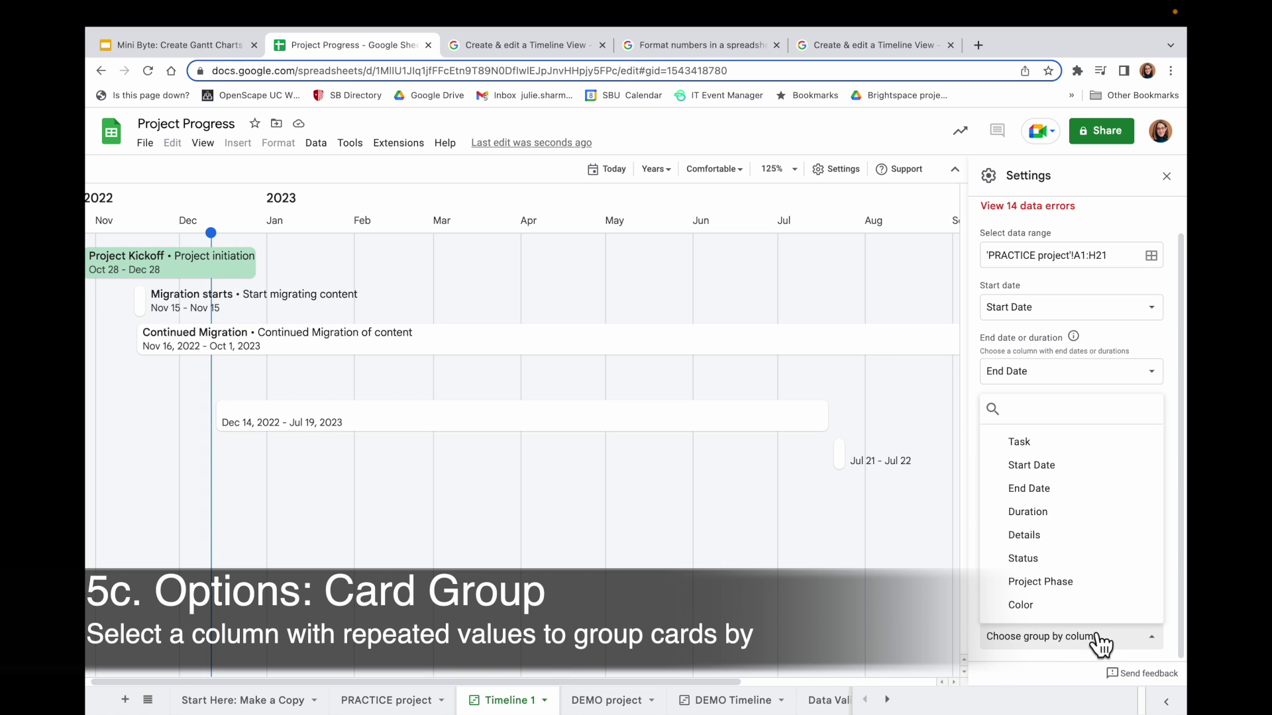
click(1089, 584)
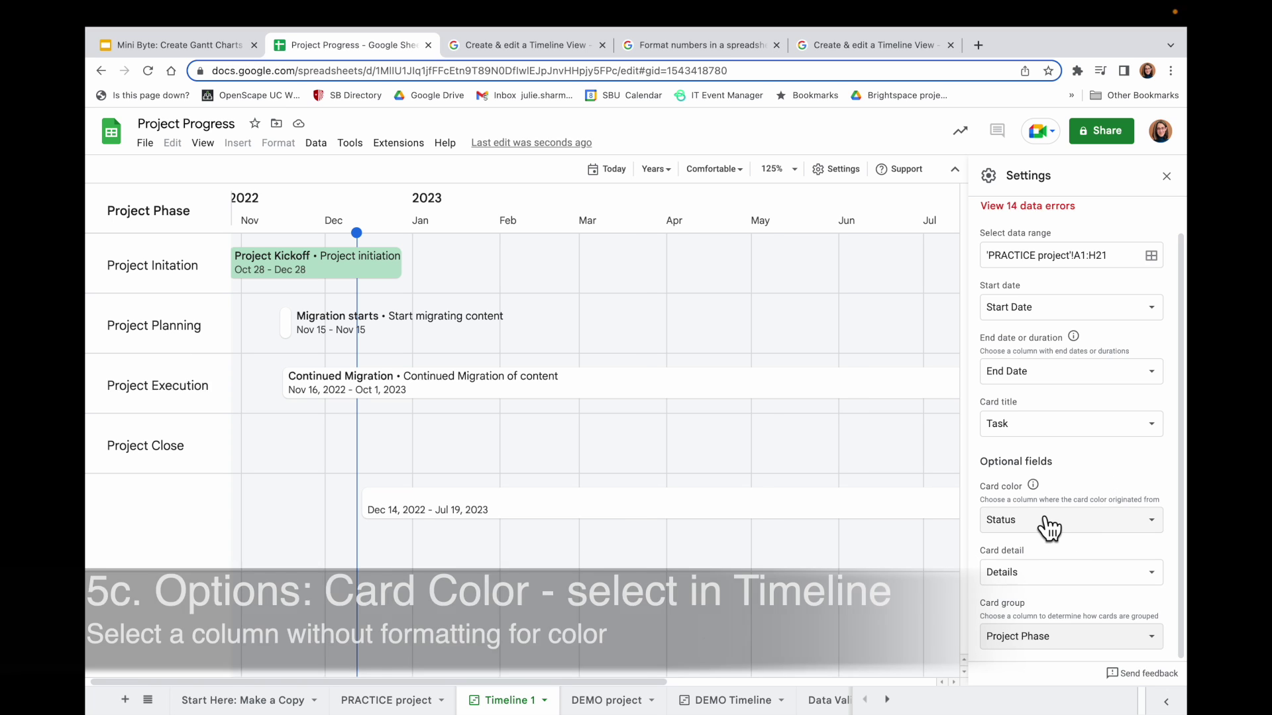
Set the Card color column to Color, check the PRACTICE project data, and open the Project Kickoff card
click(1054, 528)
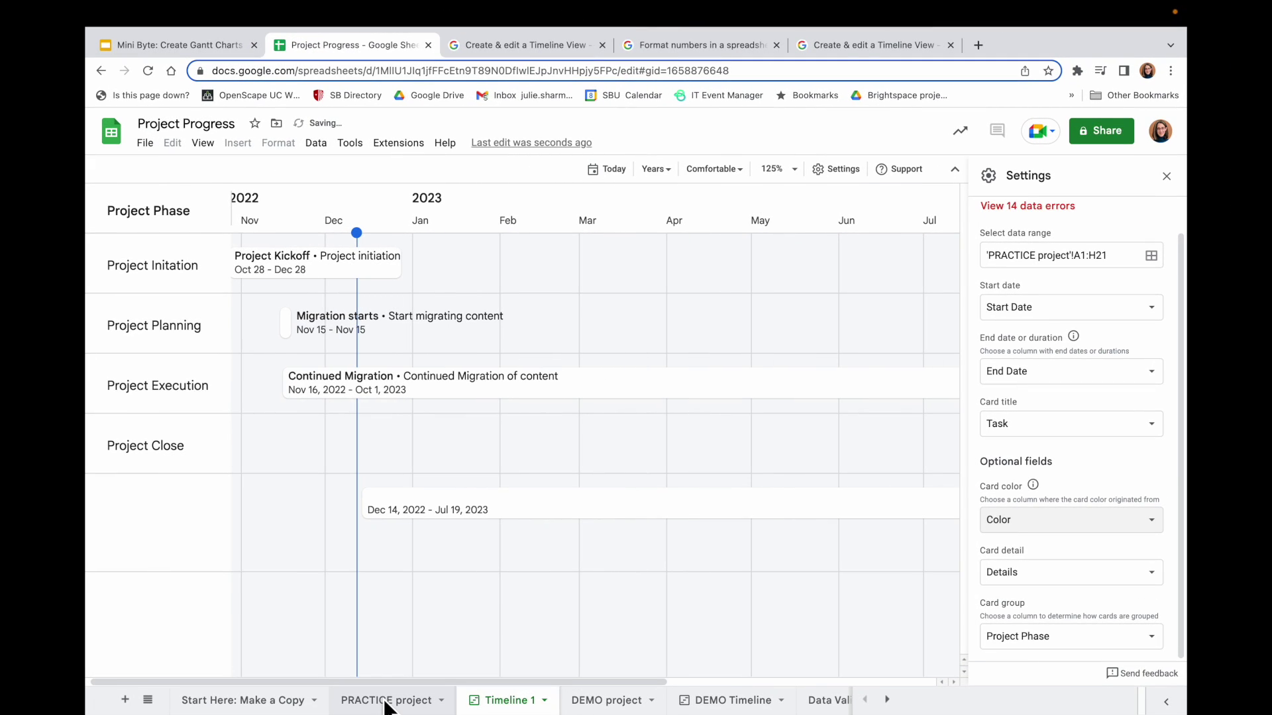
click(386, 699)
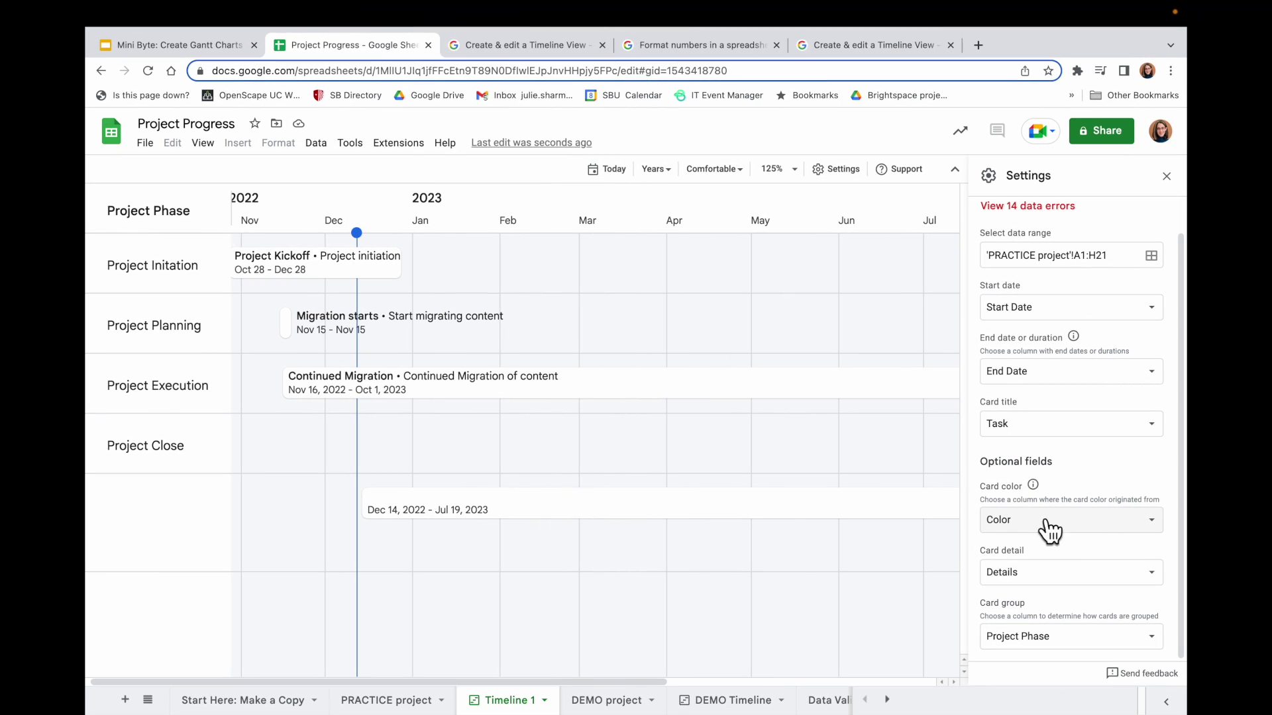
click(274, 275)
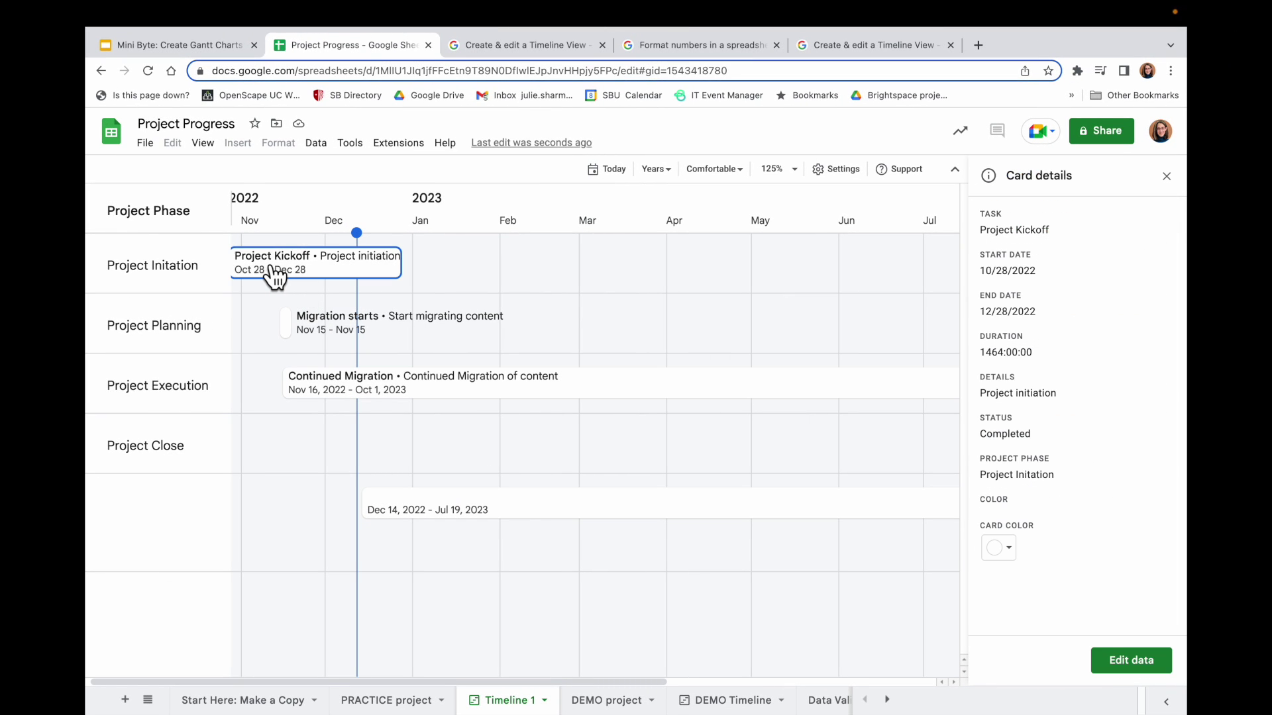
Colour the Project Kickoff card pink and the Migration starts card blue
click(1002, 548)
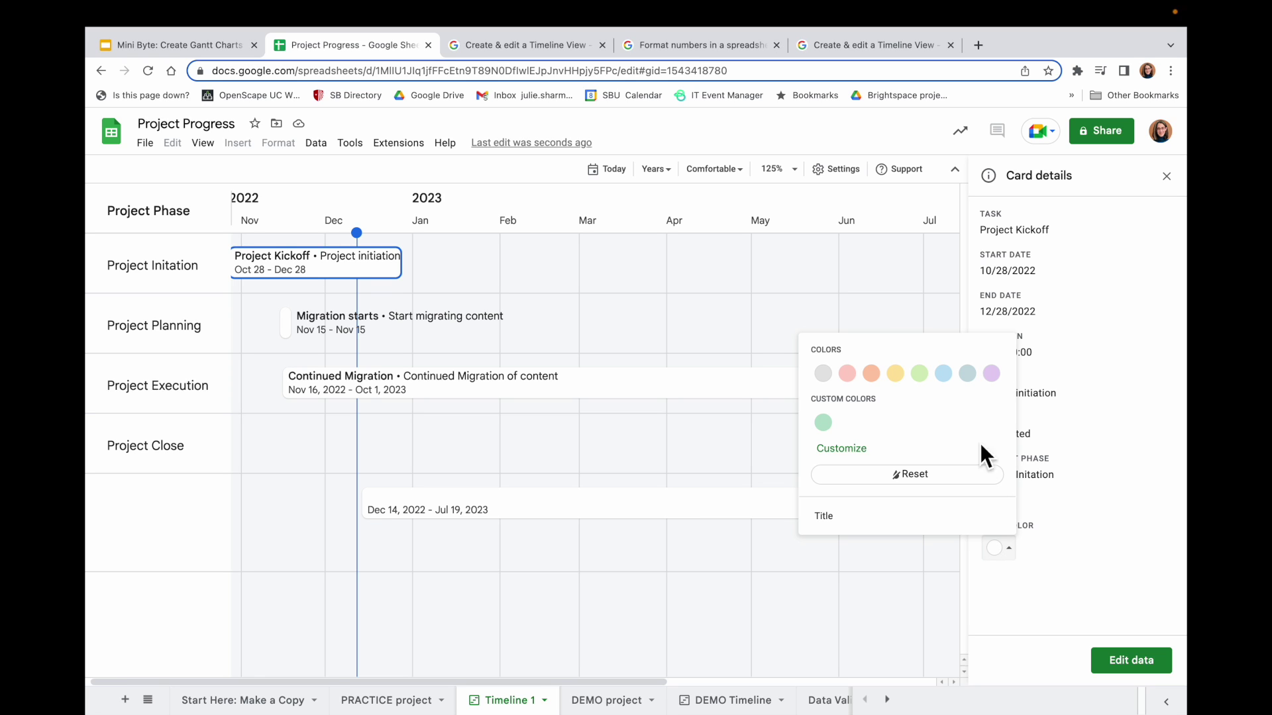
click(860, 377)
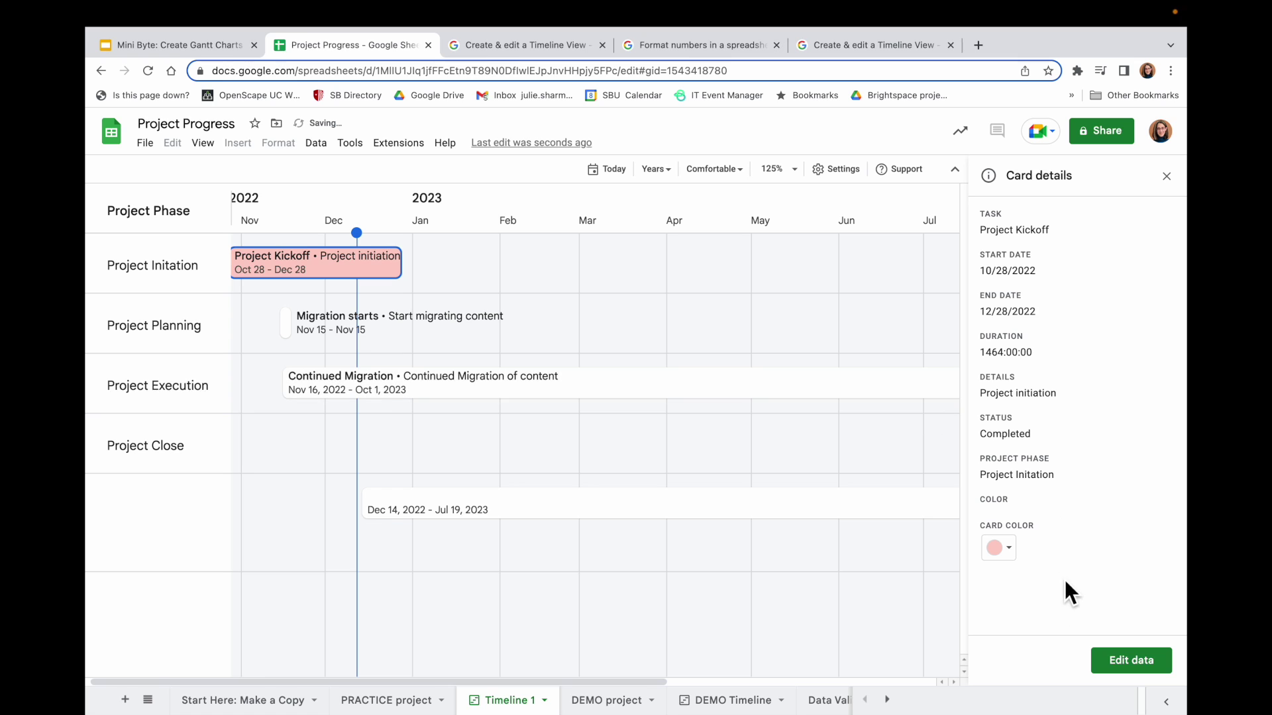
click(411, 321)
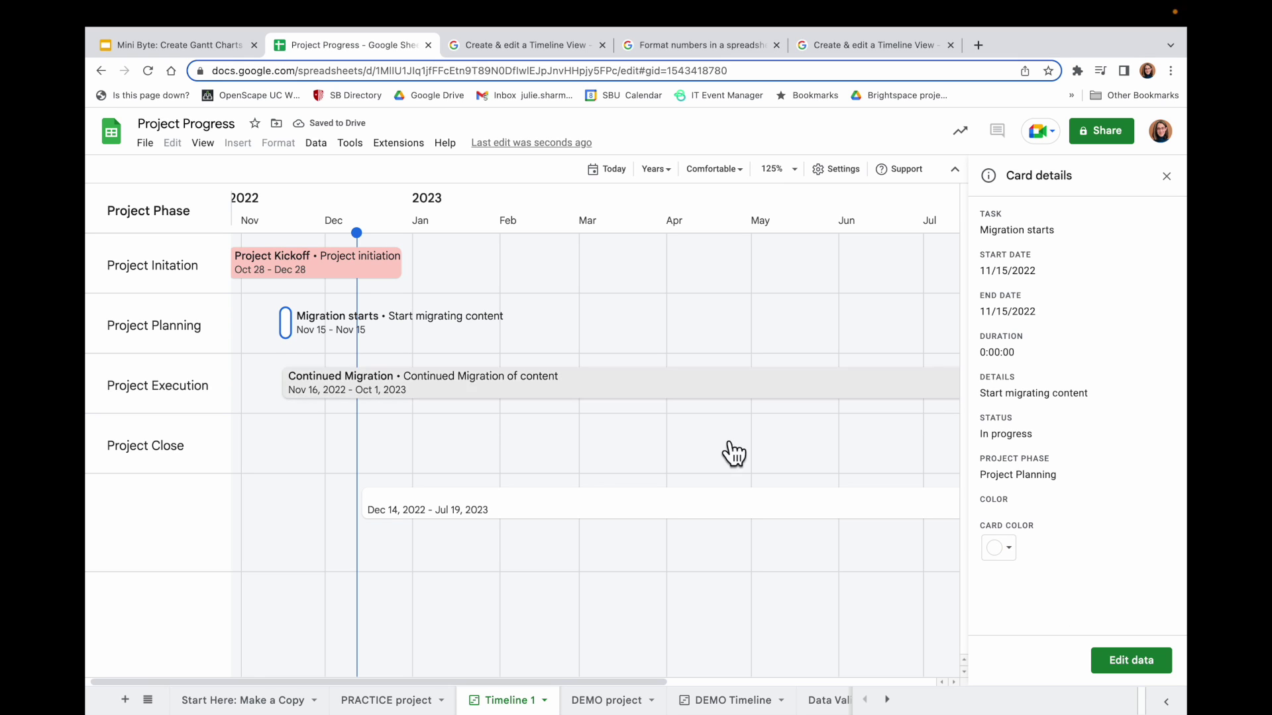
click(1001, 549)
click(944, 374)
Colour the Continued Migration card grey-blue, then view the PRACTICE project sheet
click(378, 389)
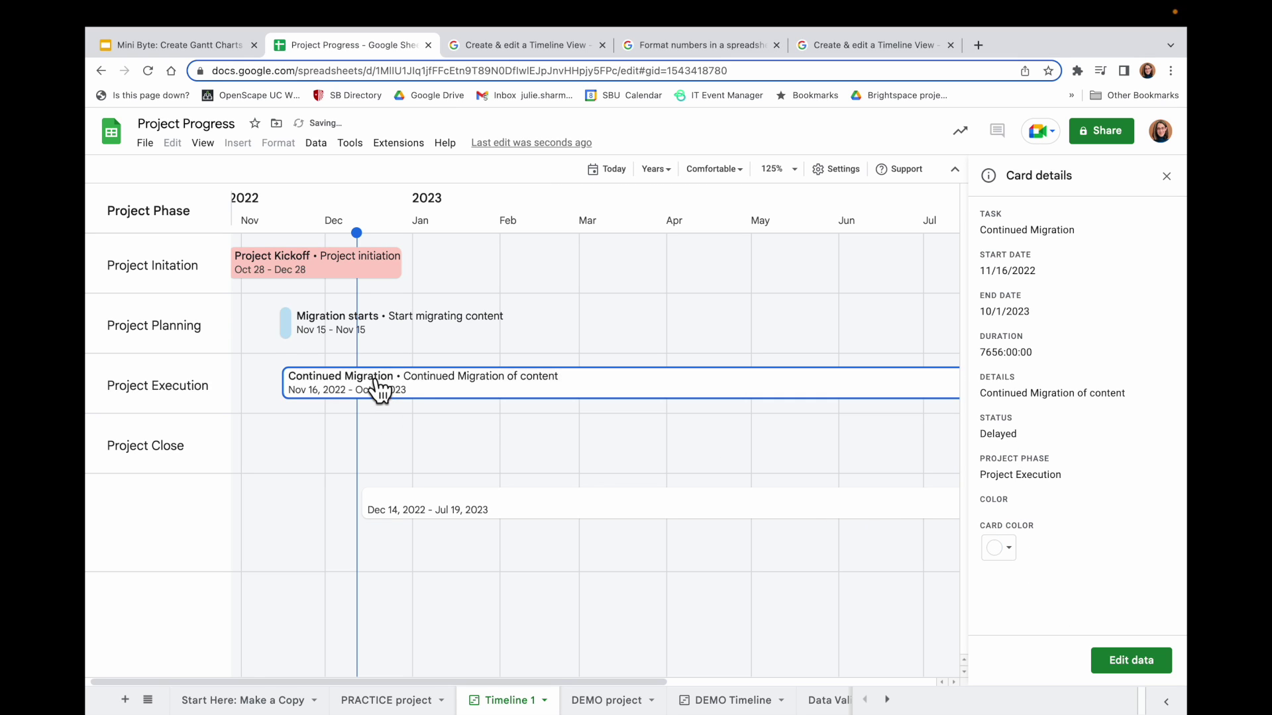
click(1004, 550)
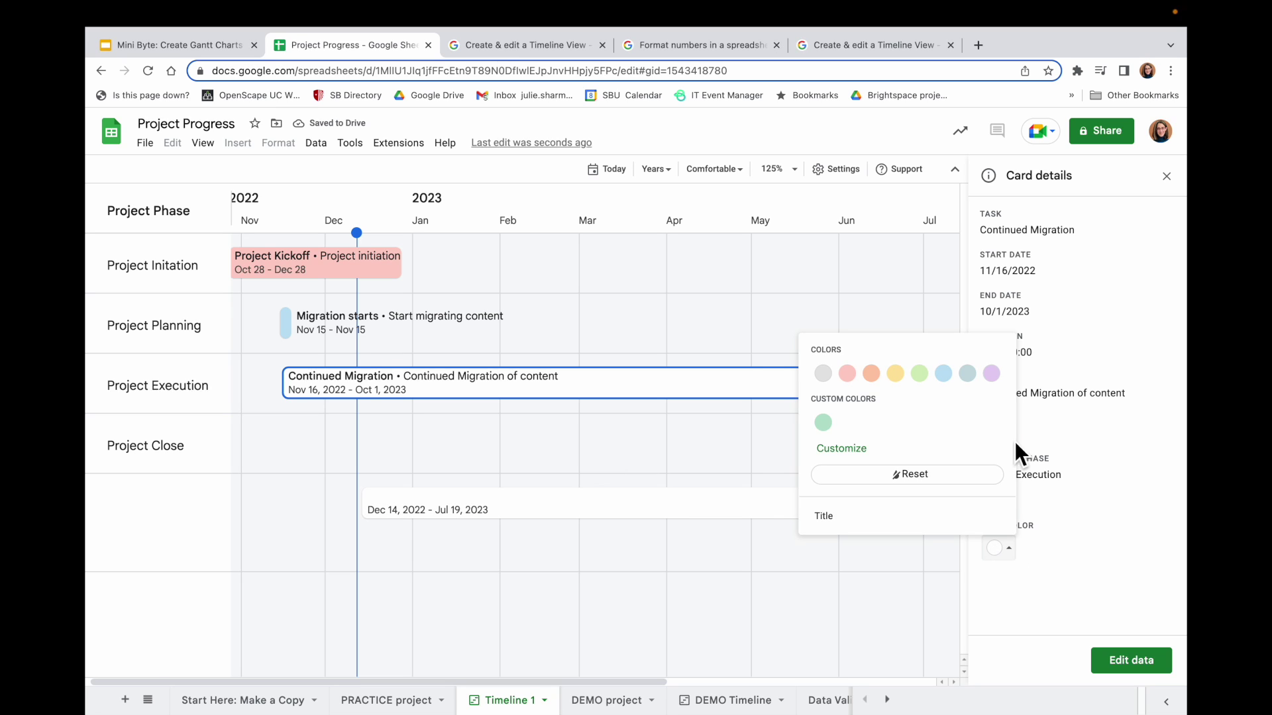
click(963, 380)
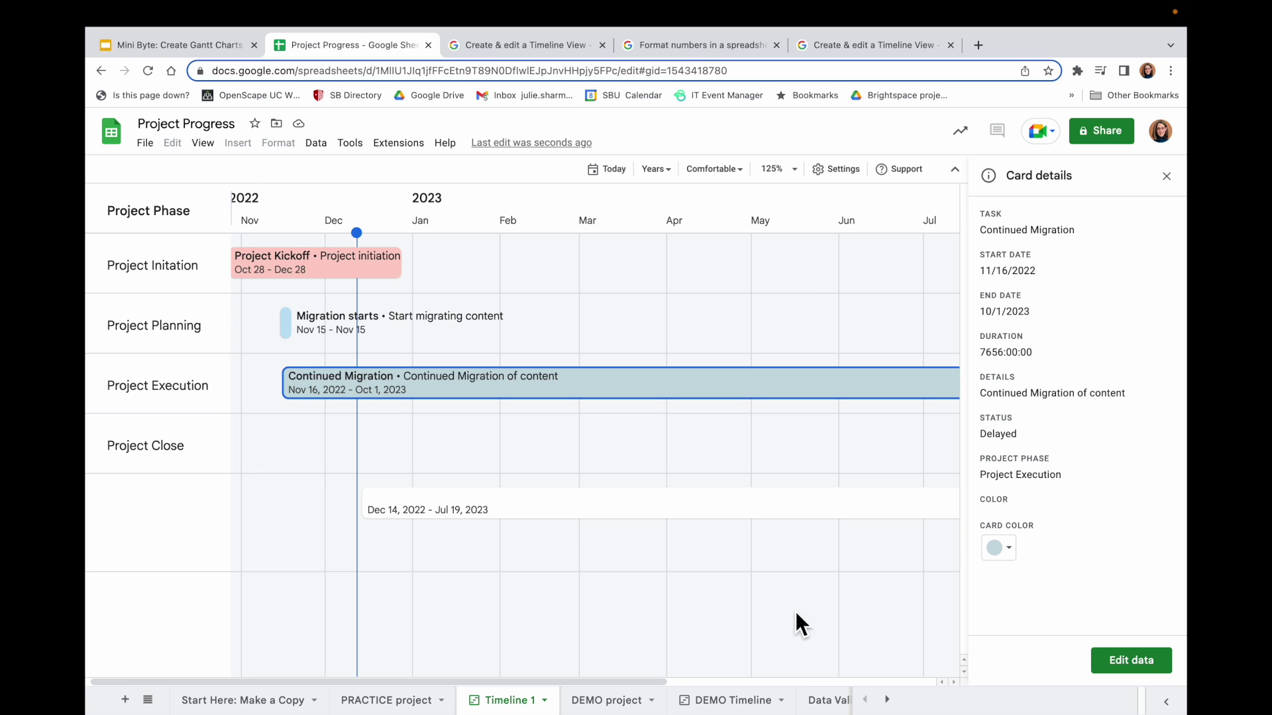
click(417, 700)
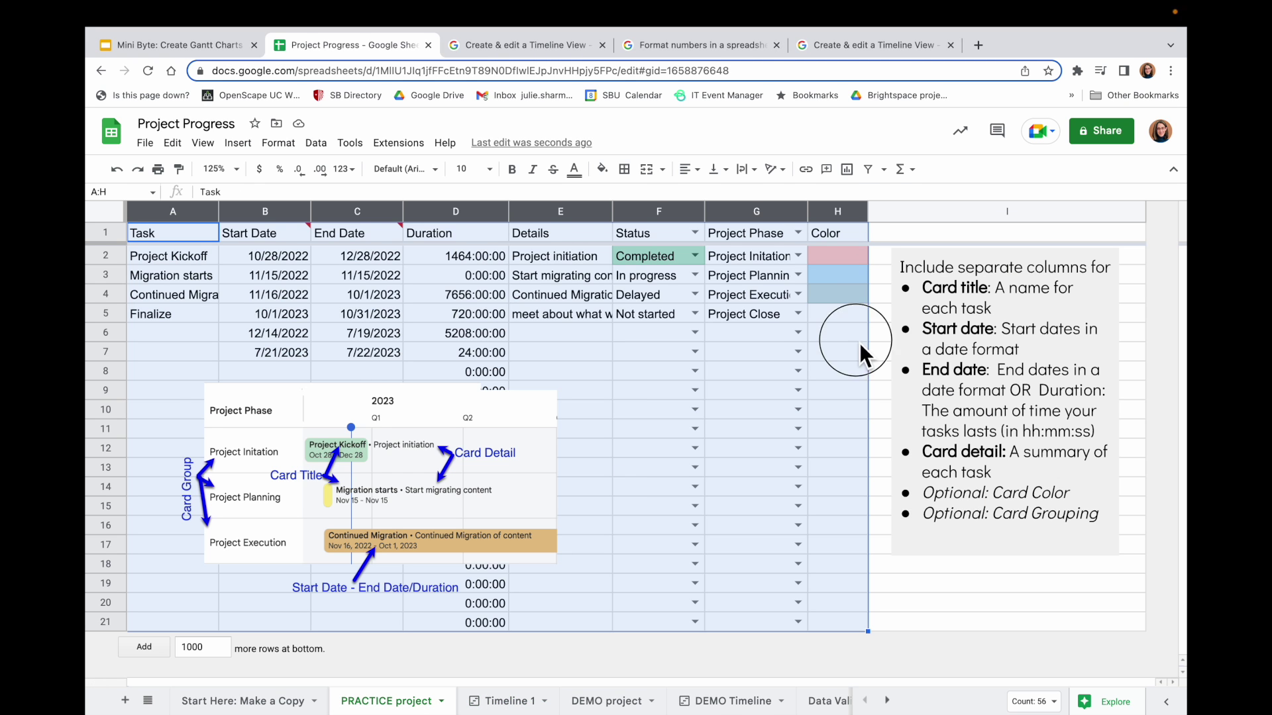
click(858, 338)
Select the Color column H, then the Status column F, on PRACTICE project
click(840, 212)
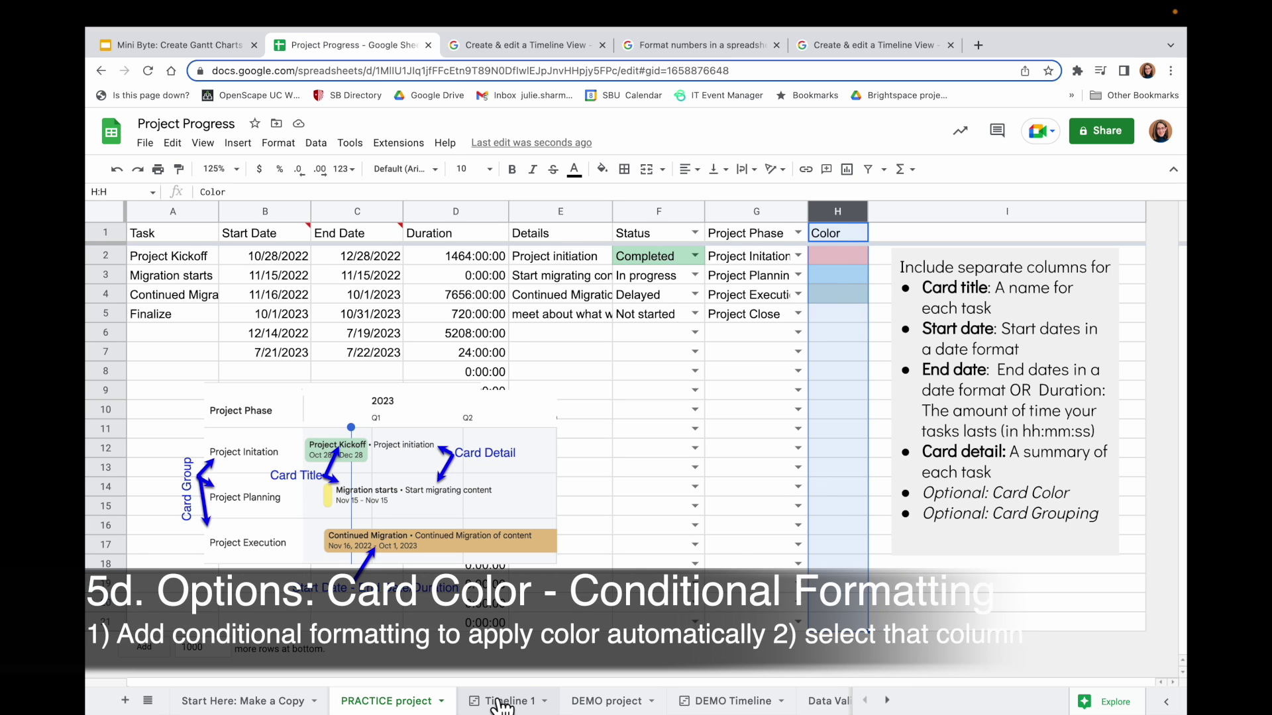
click(652, 211)
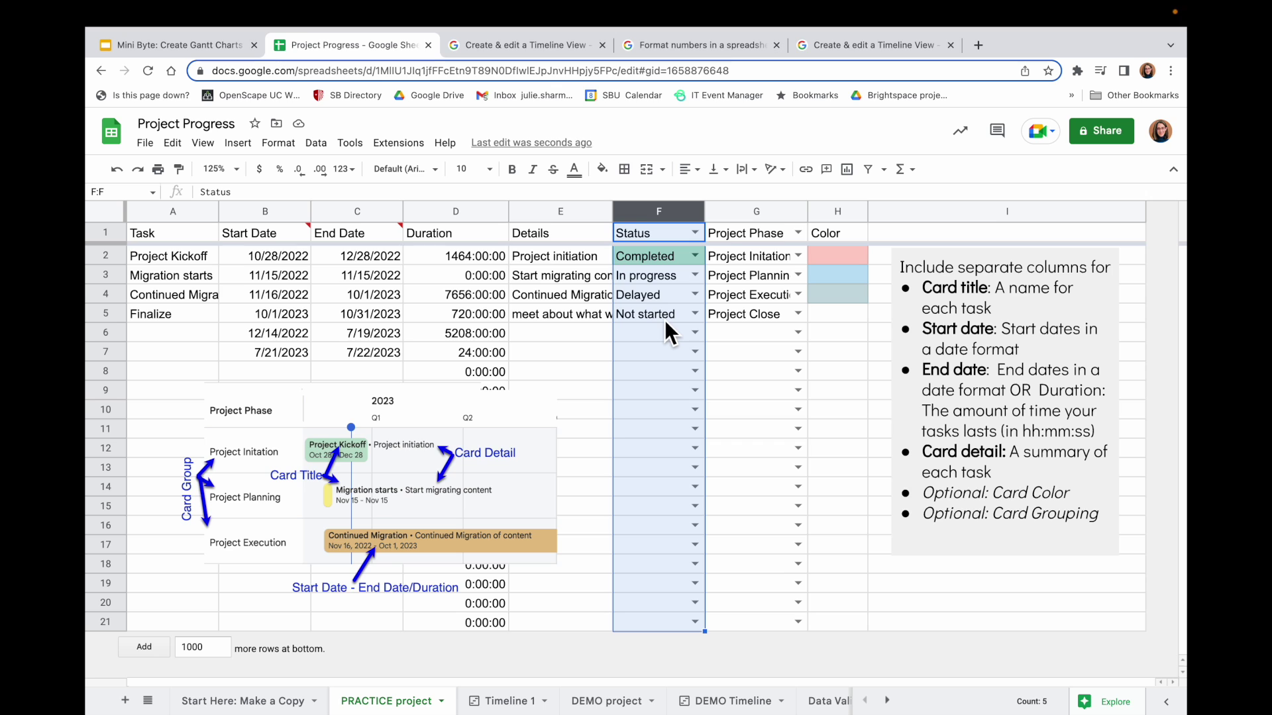
In Timeline 1, switch the card colour source from Color to Status, then return to PRACTICE project
click(511, 701)
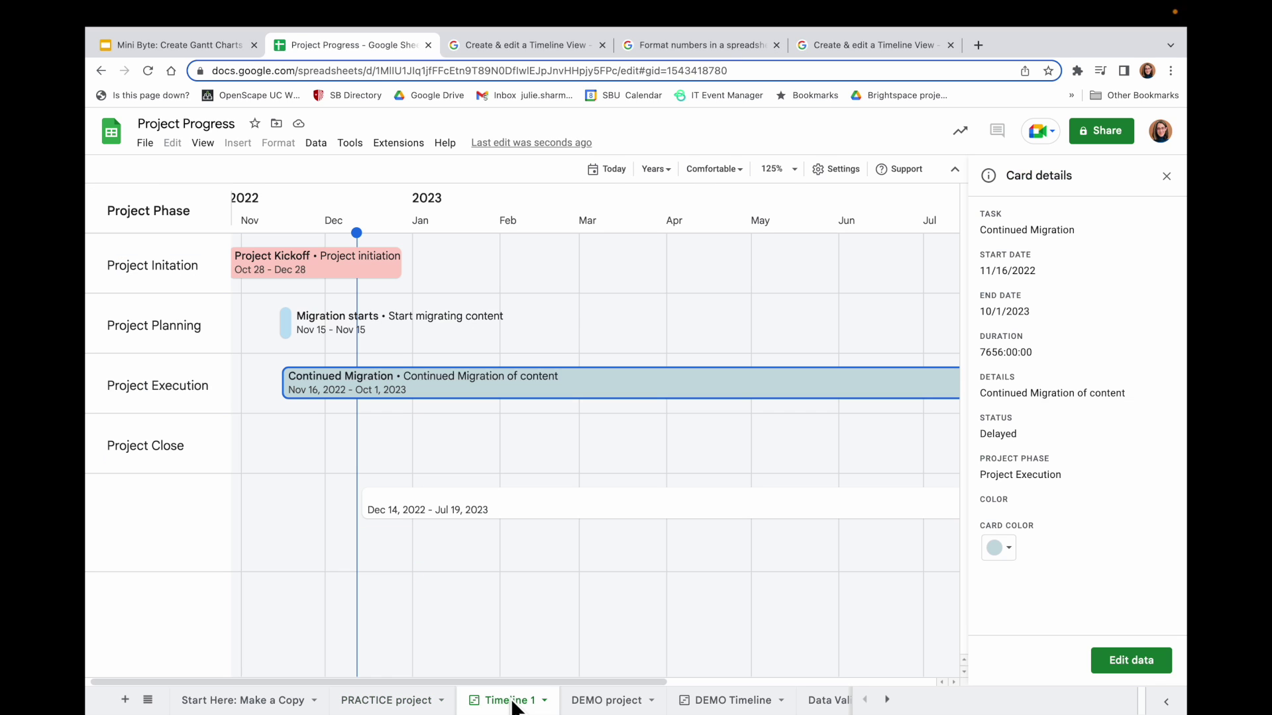
click(1164, 177)
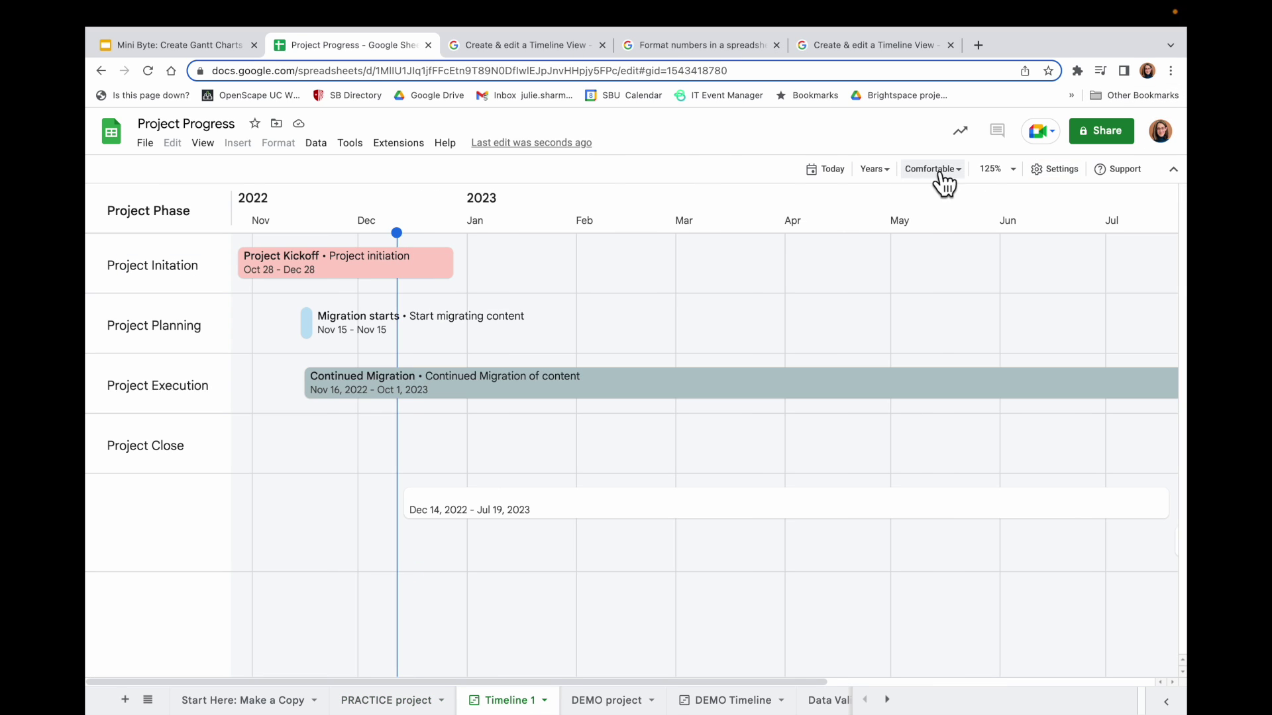
click(1047, 171)
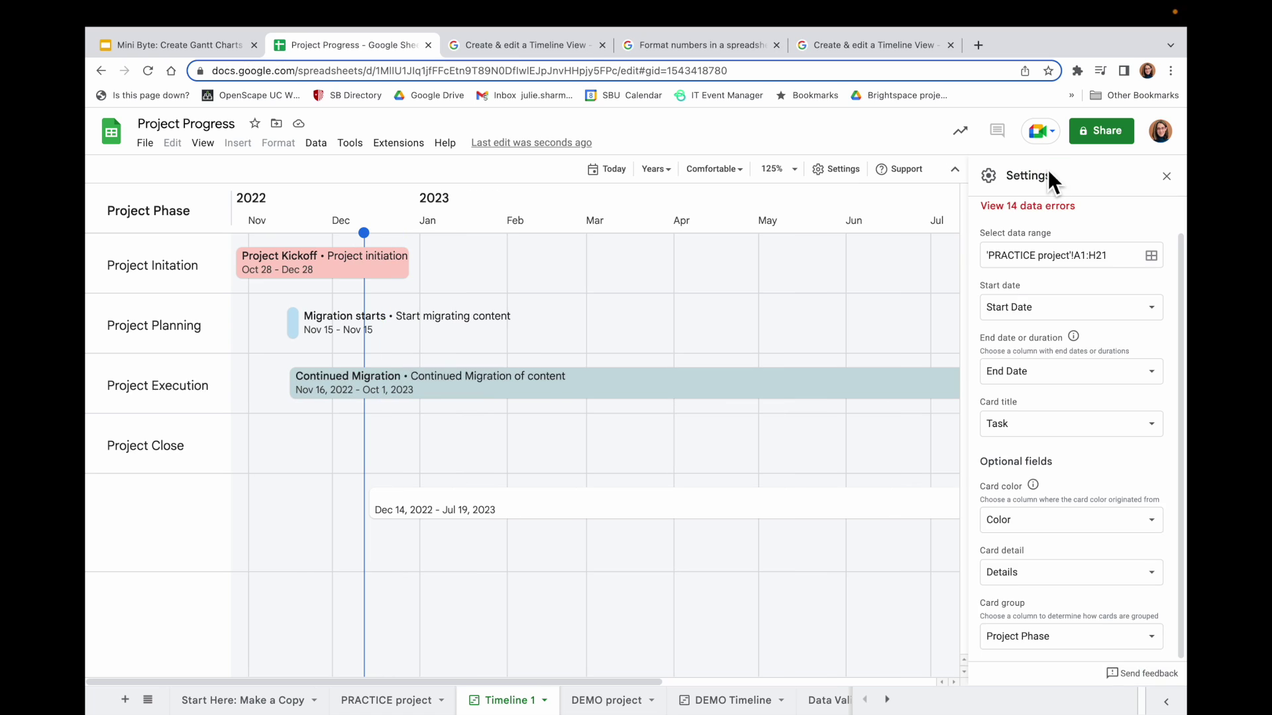
click(1078, 525)
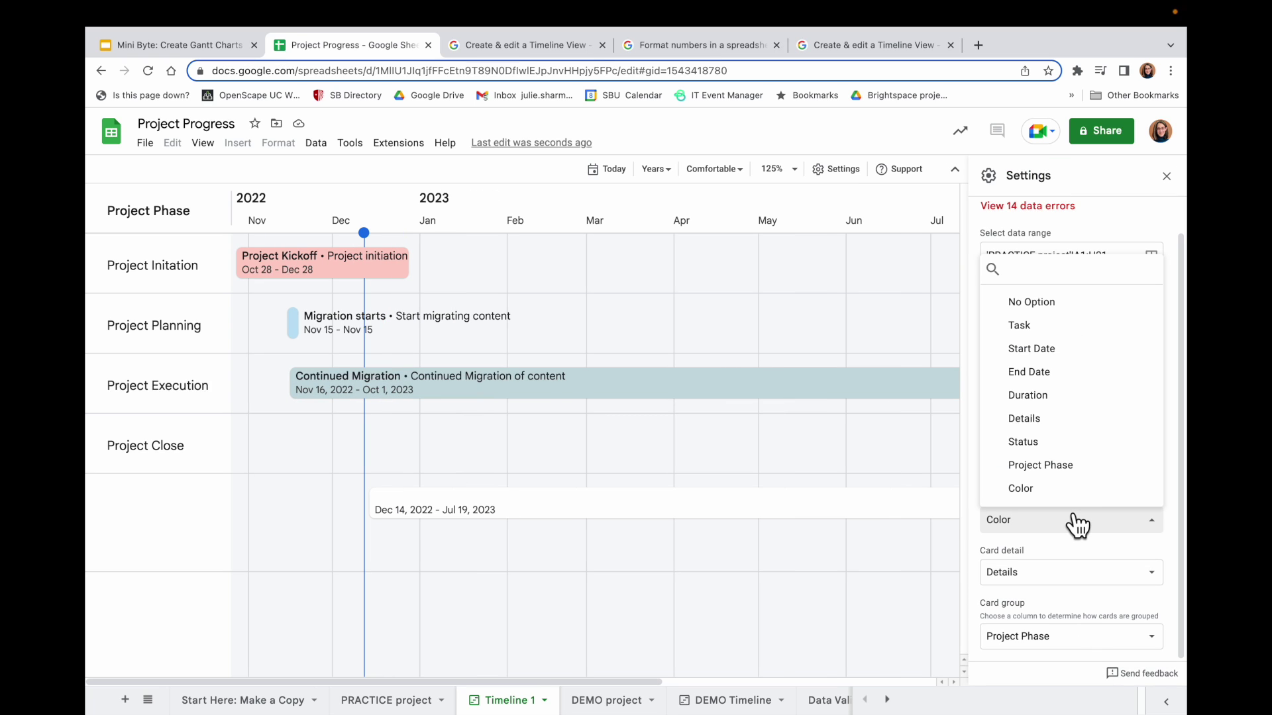
click(1099, 445)
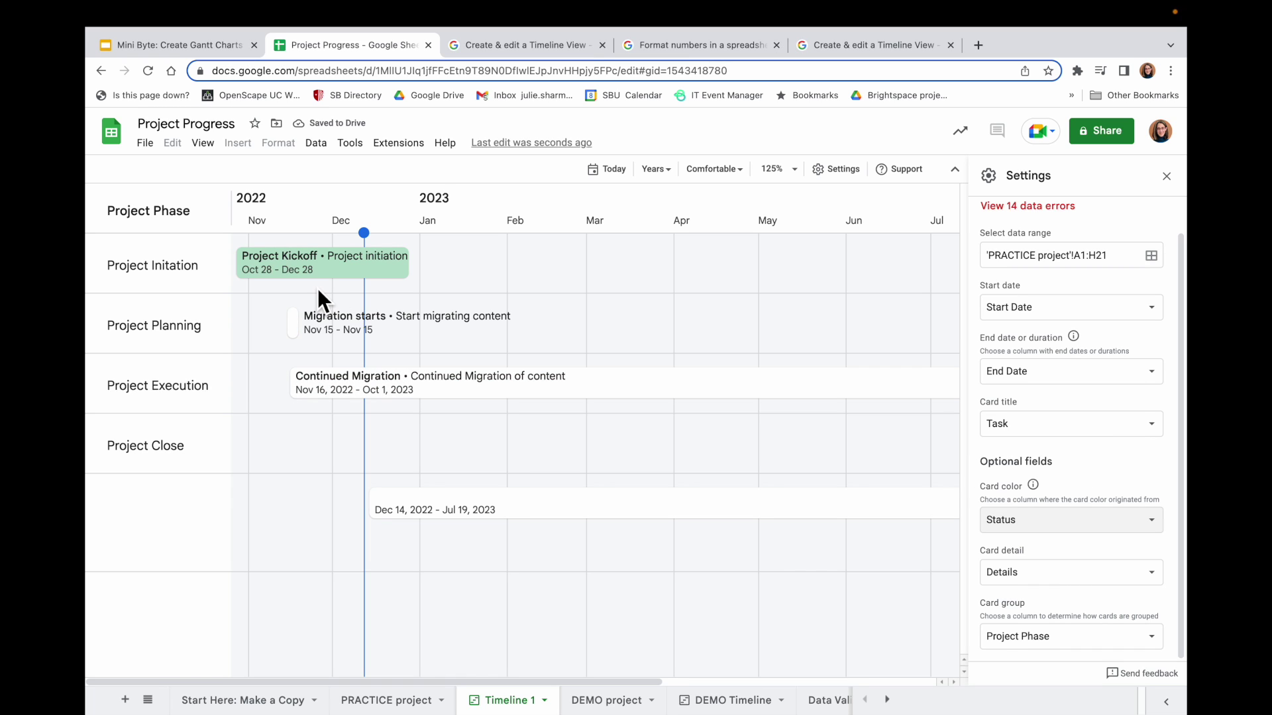
click(387, 702)
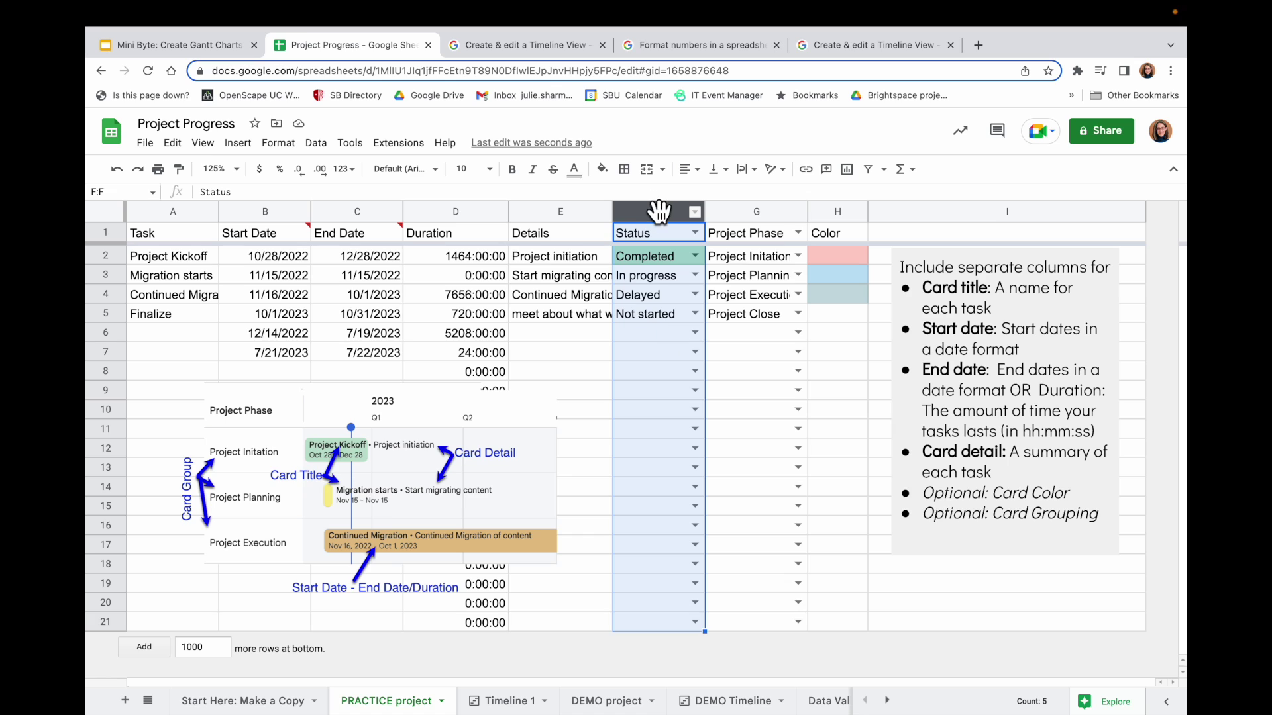
Add a conditional formatting rule giving 'In progress' Status cells a yellow fill
click(278, 144)
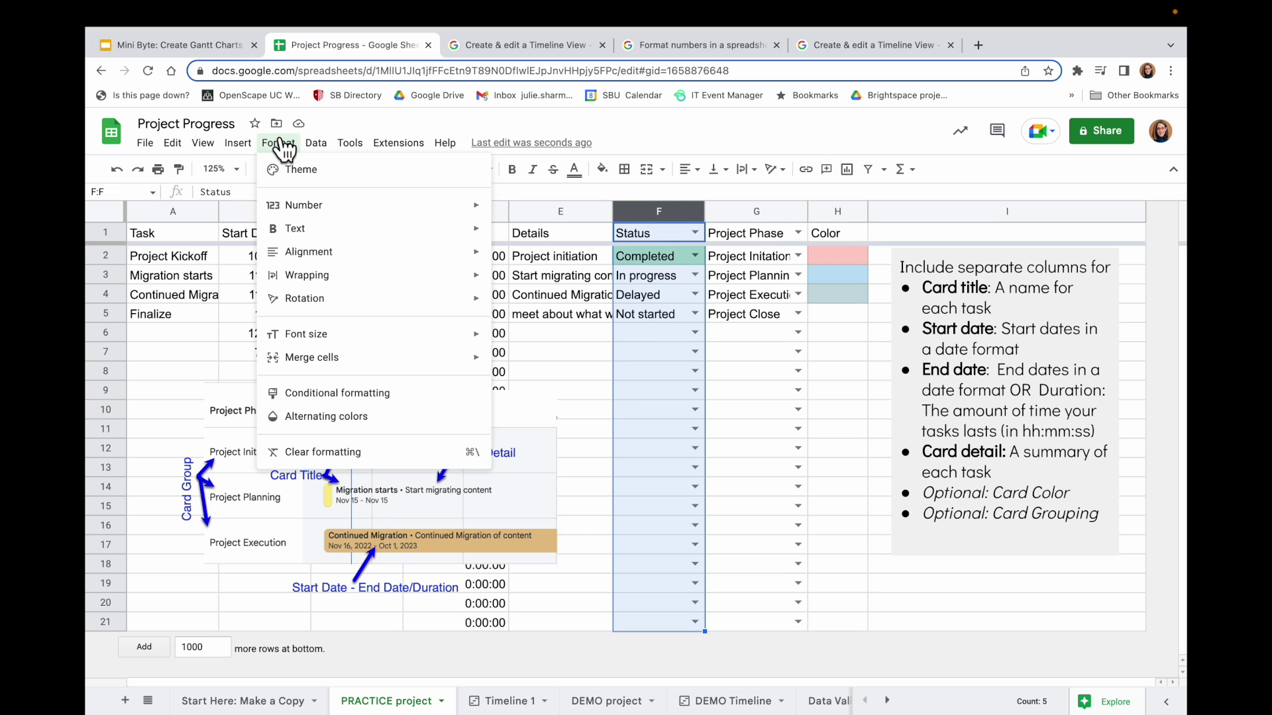
click(417, 401)
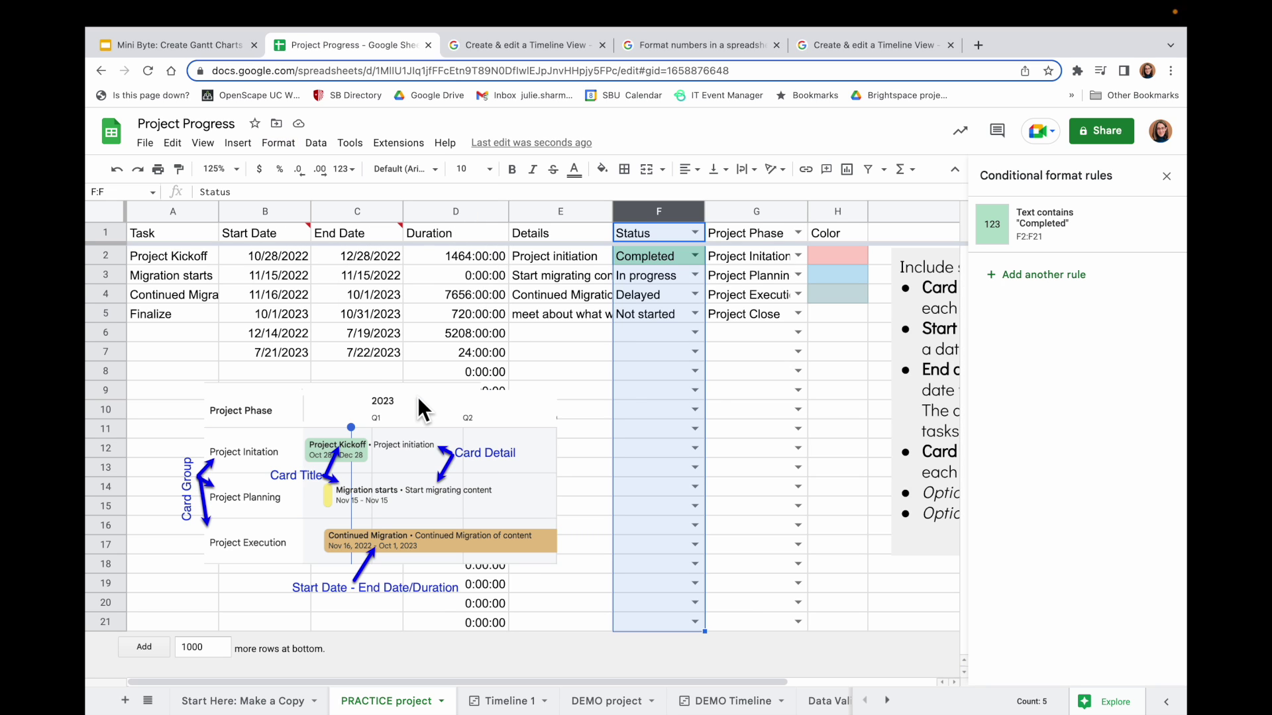
click(1067, 219)
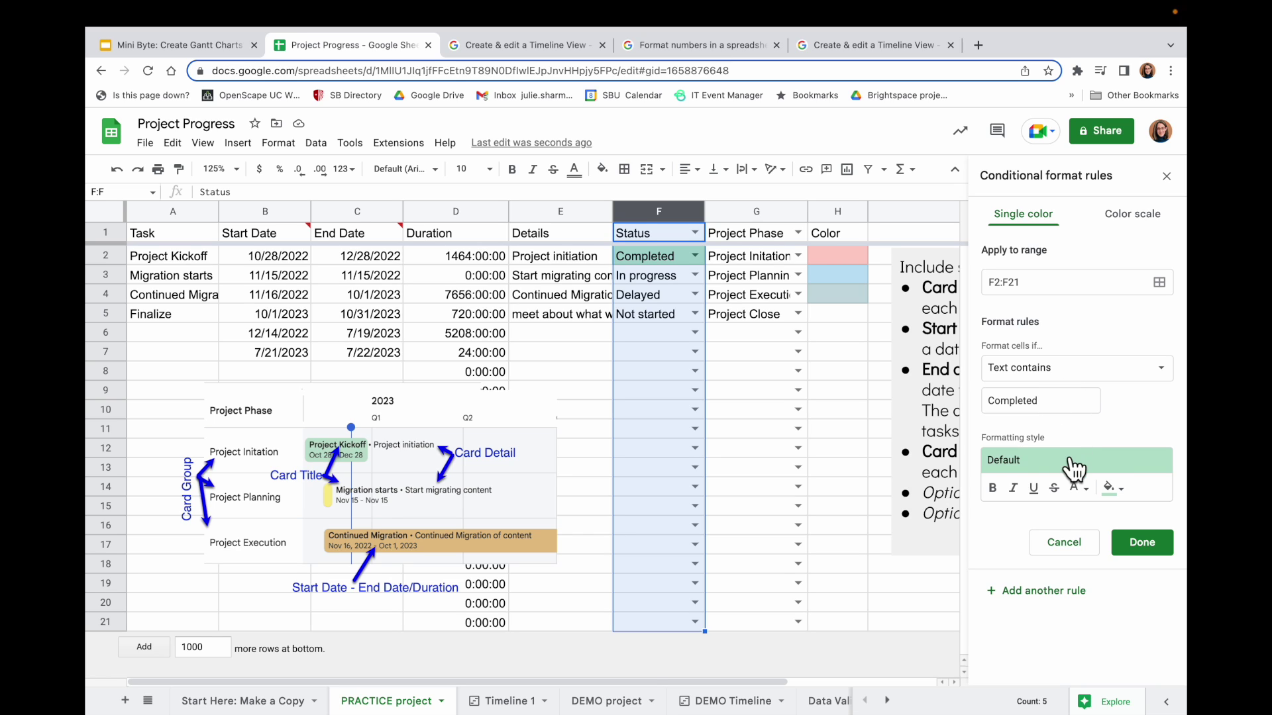
click(1068, 598)
double_click(1031, 409)
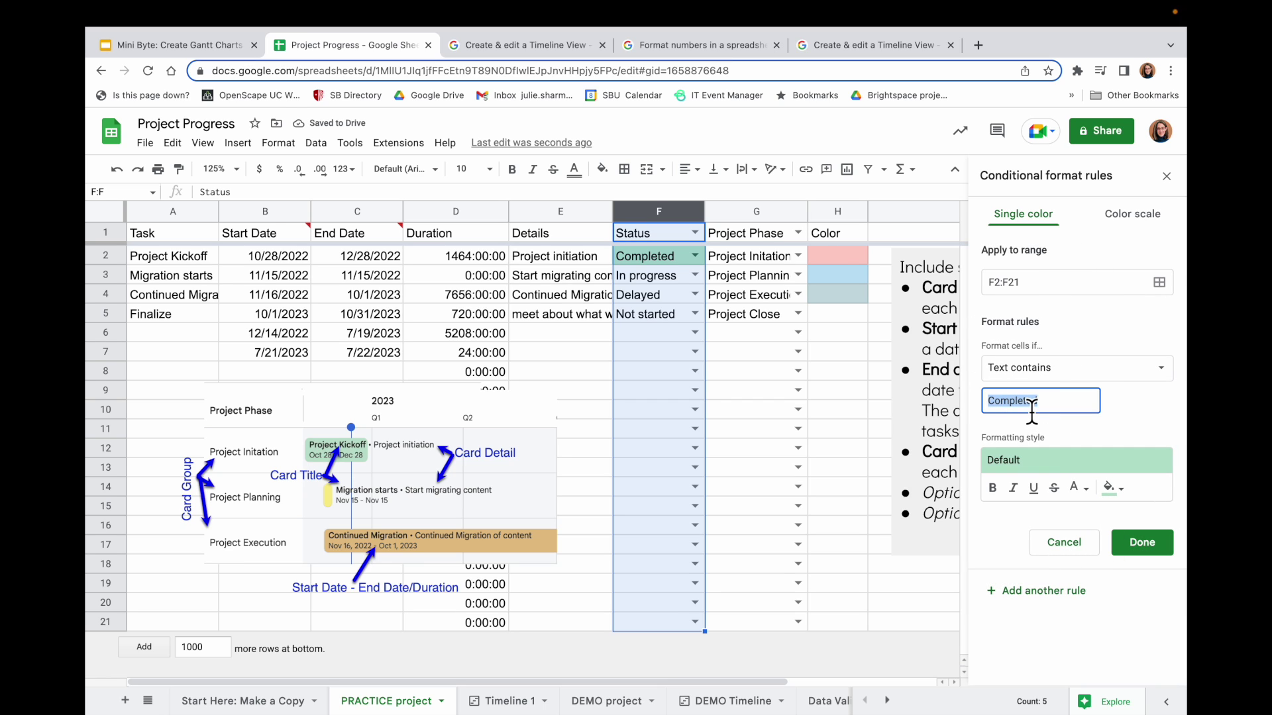
key(BackSpace)
text(In progress)
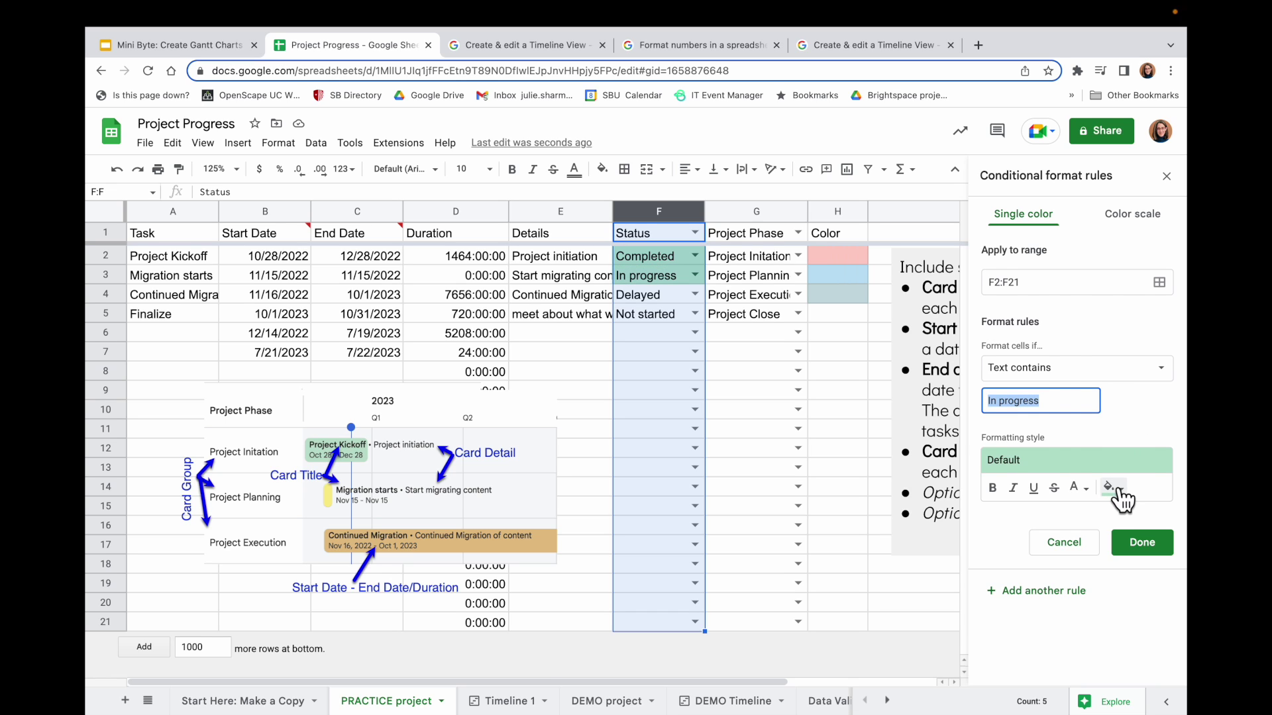
click(1118, 490)
click(1046, 461)
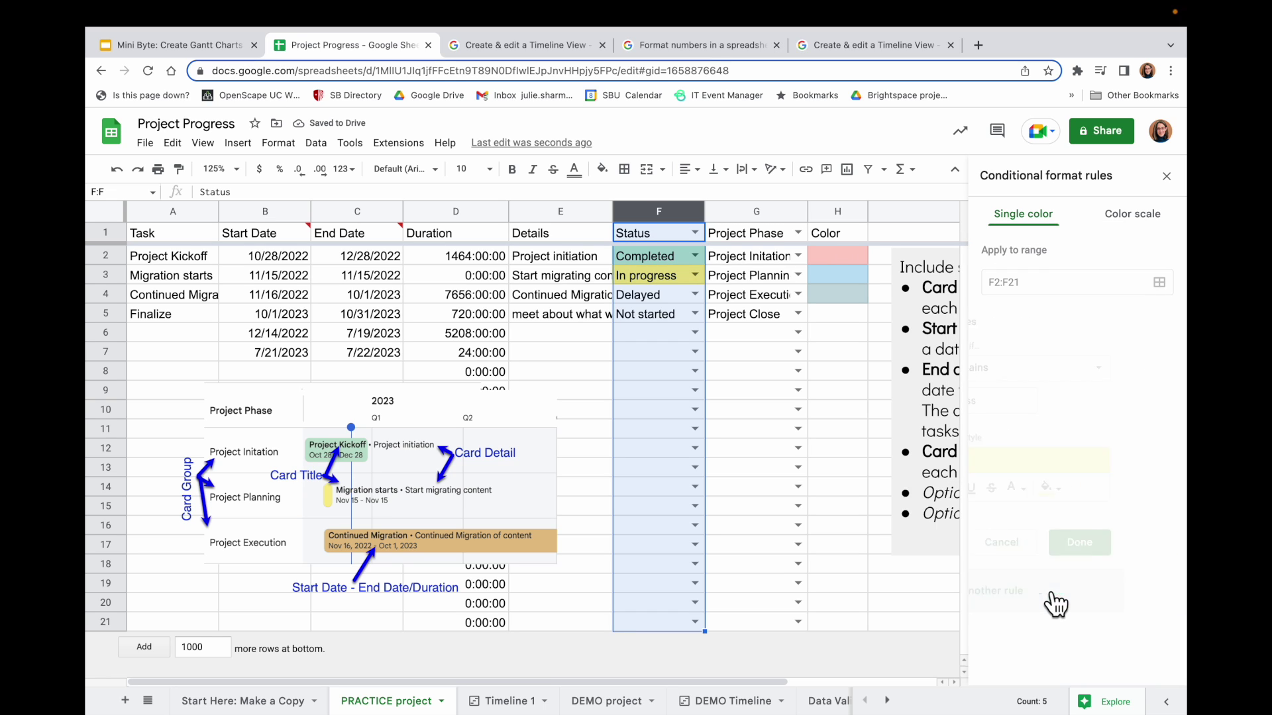
Add a rule giving 'Delayed' Status cells a tan fill
click(1058, 404)
key(ctrl+a)
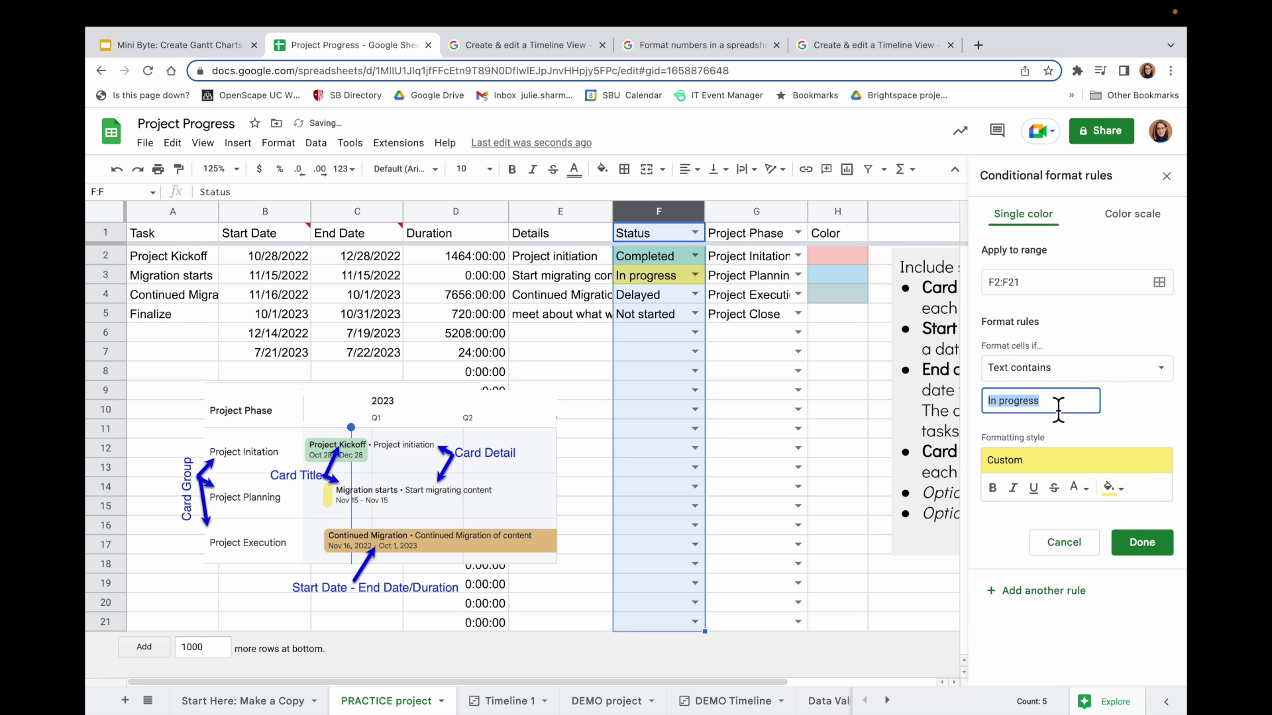
text(Delayed)
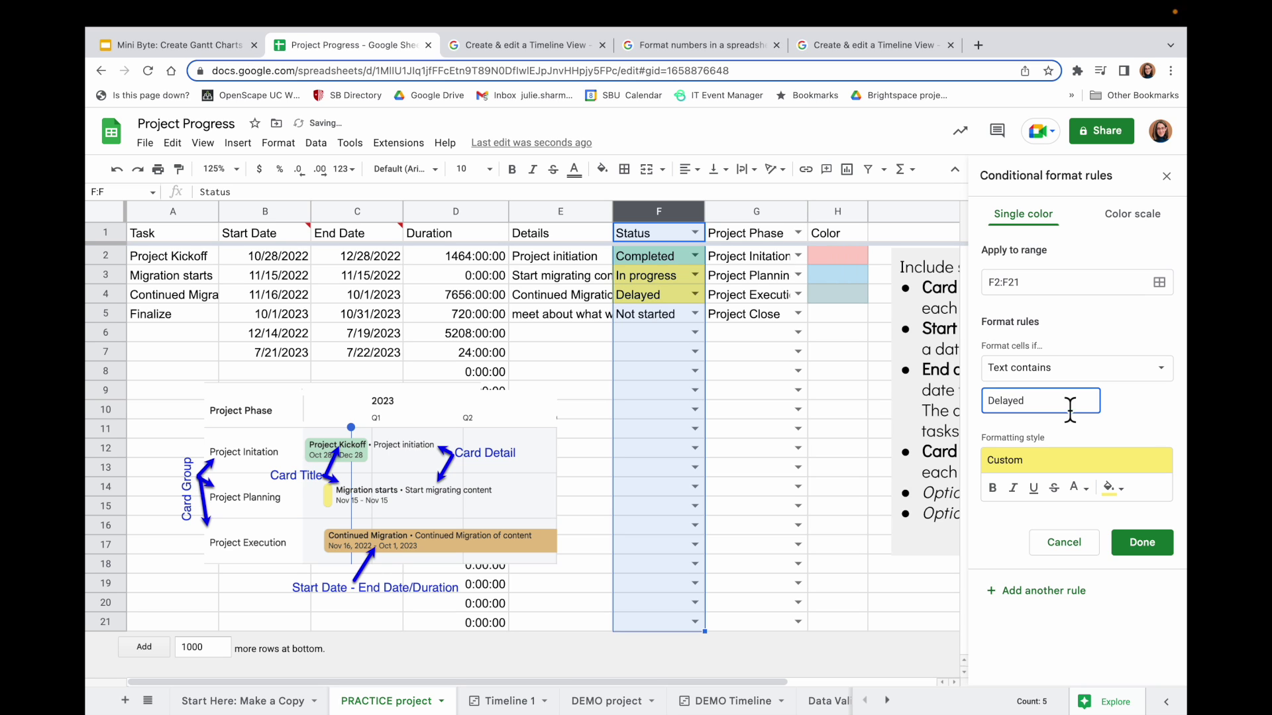
click(1119, 490)
click(1120, 490)
click(1119, 490)
click(1077, 489)
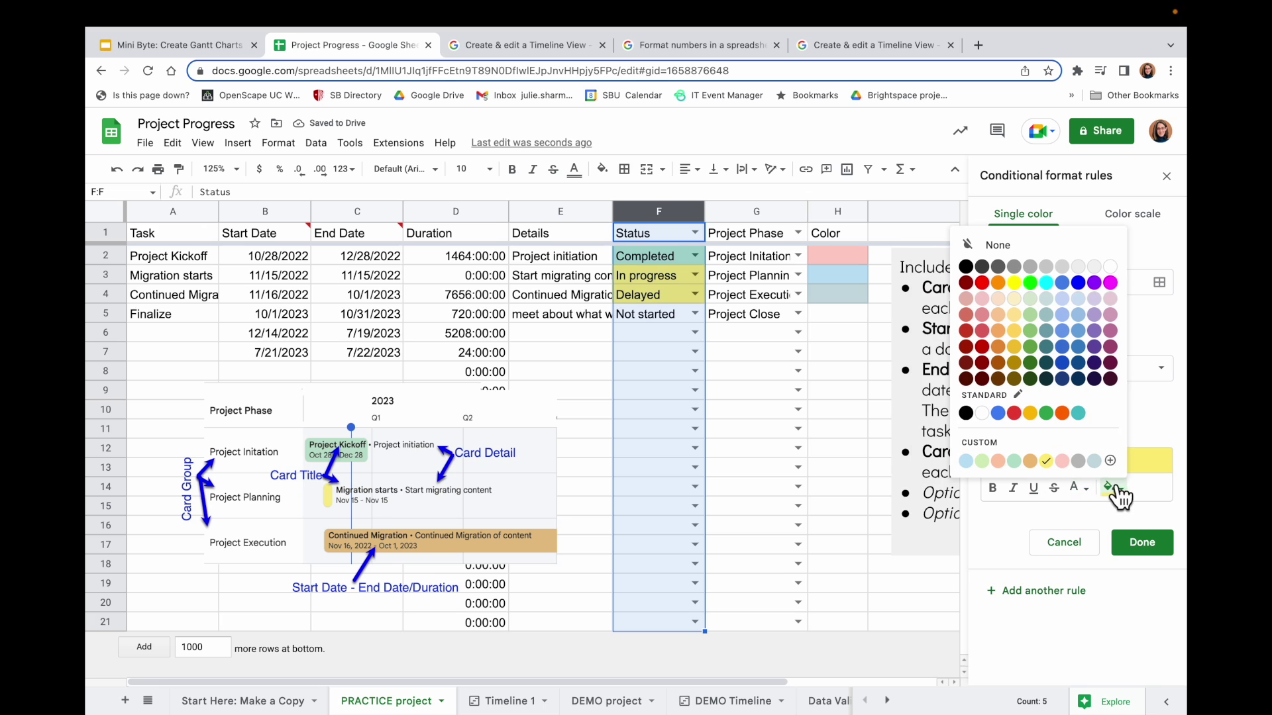
click(995, 460)
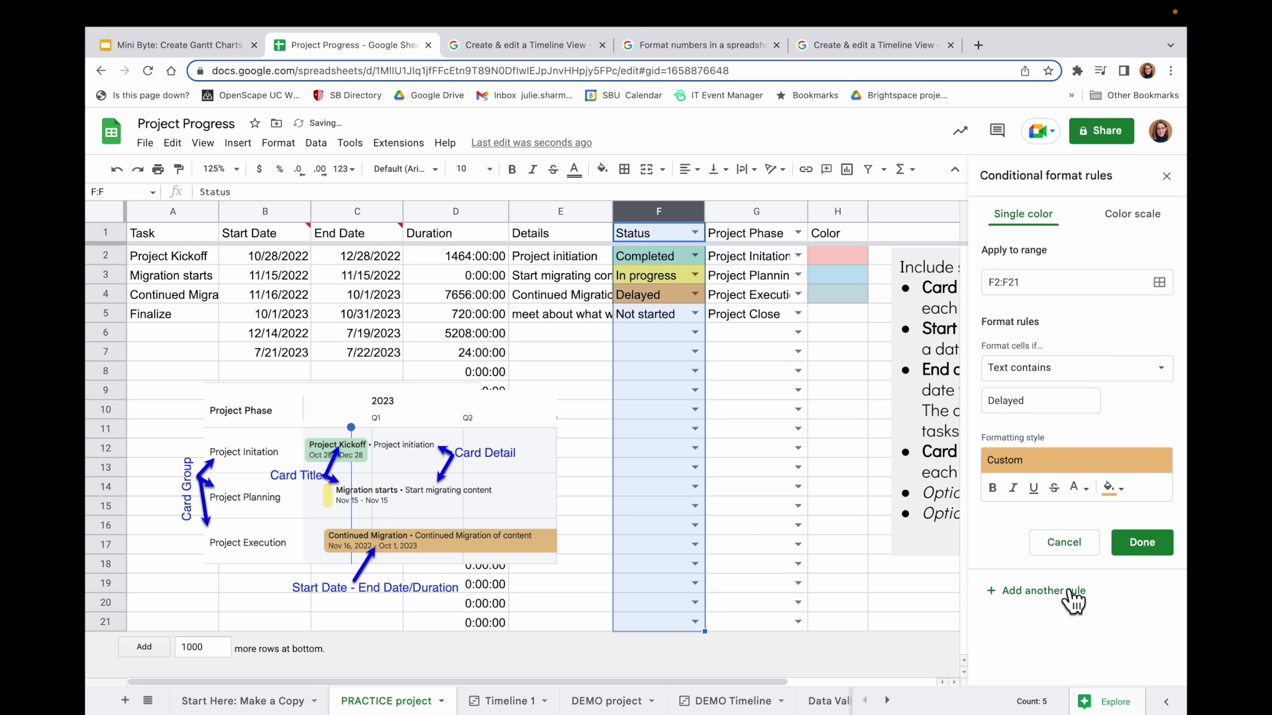
Add a rule giving 'Not started' Status cells a pink fill and save it
double_click(1051, 404)
text(Not s)
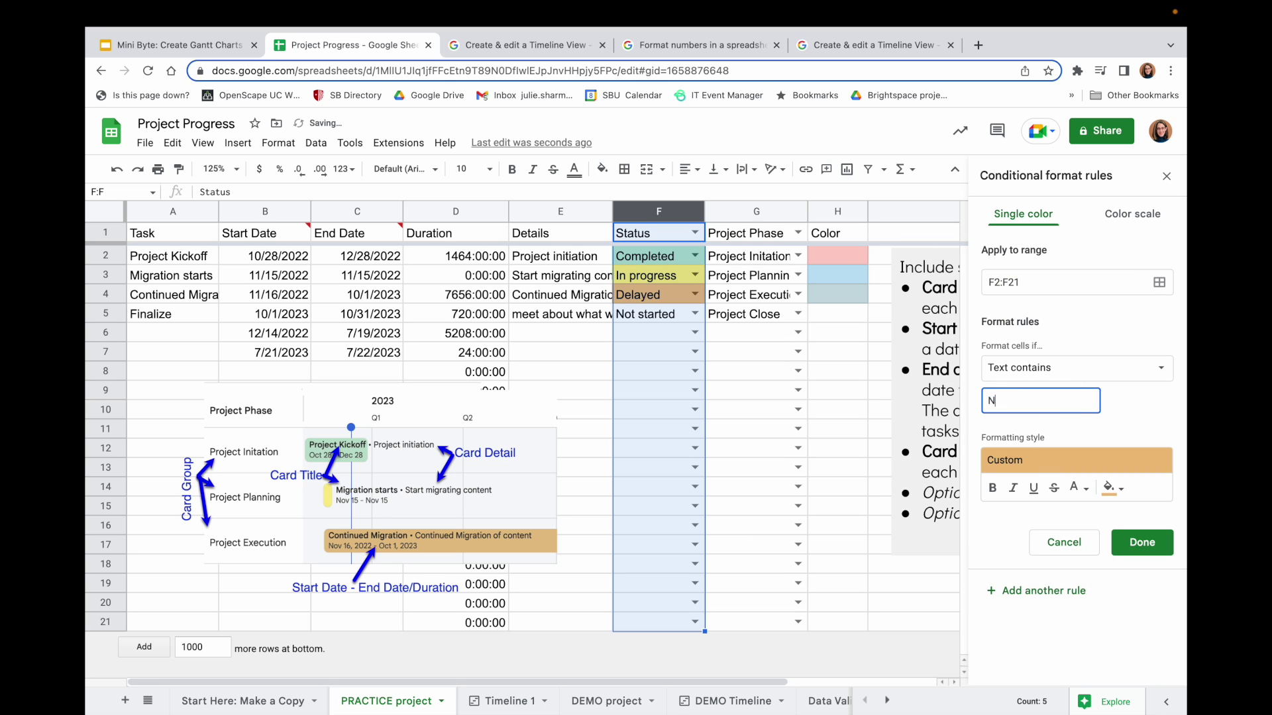
click(1115, 490)
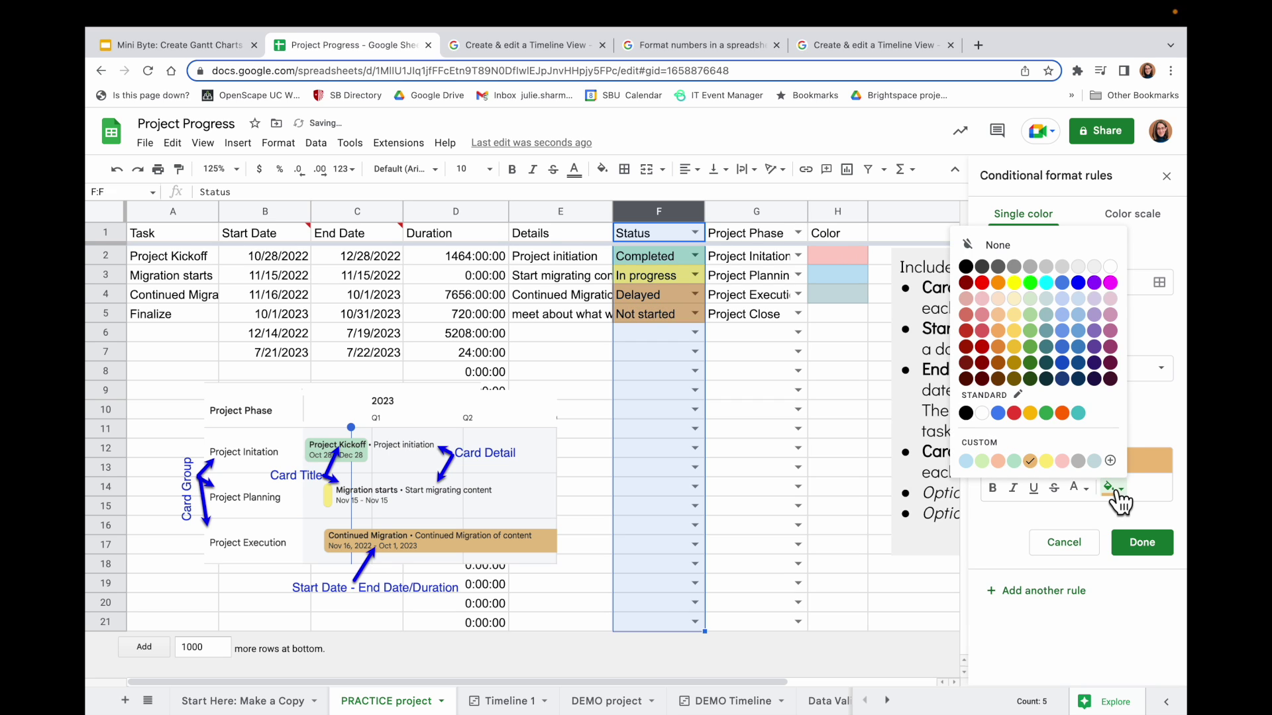
click(1062, 462)
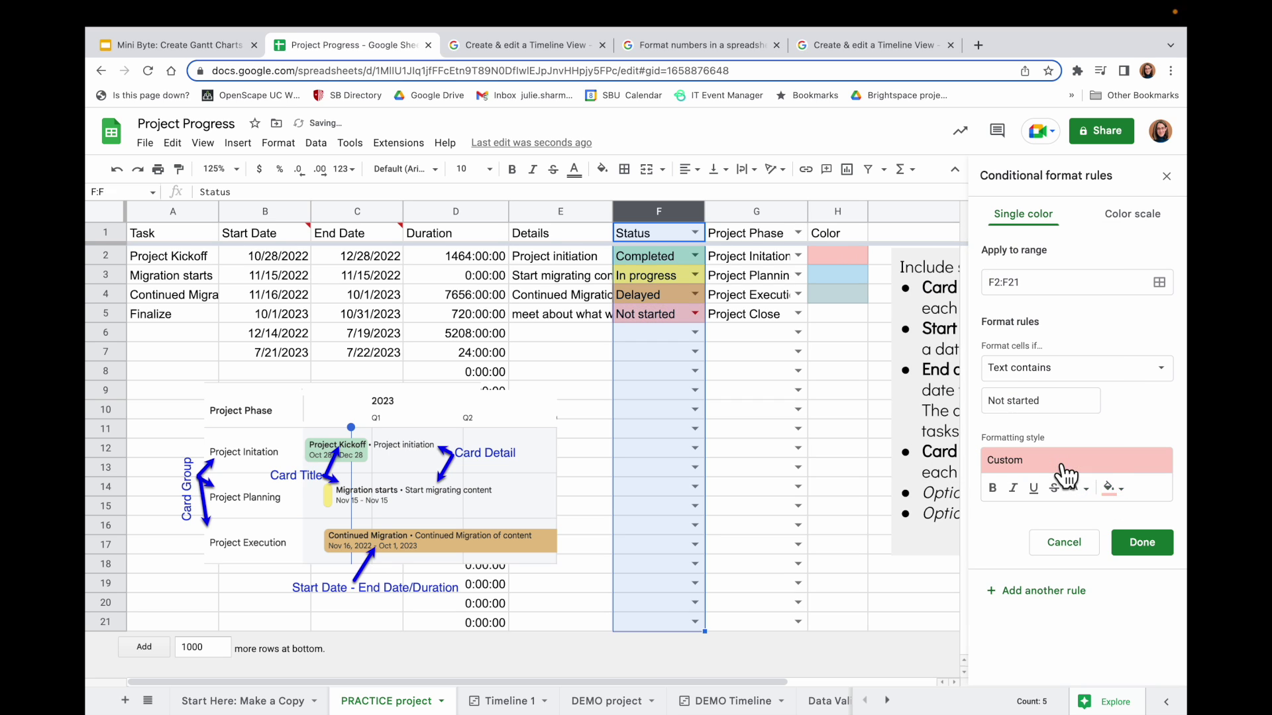
click(1144, 545)
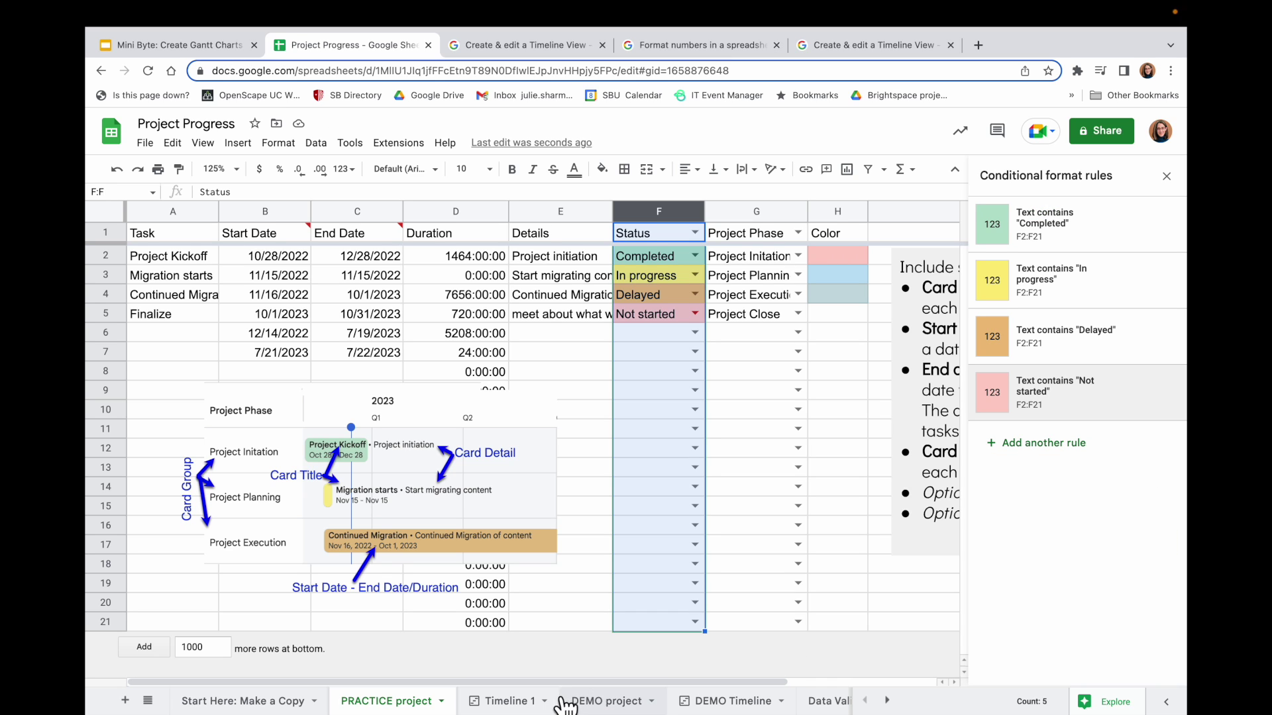
On Timeline 1, scroll across the cards and try the Day time scale
click(509, 700)
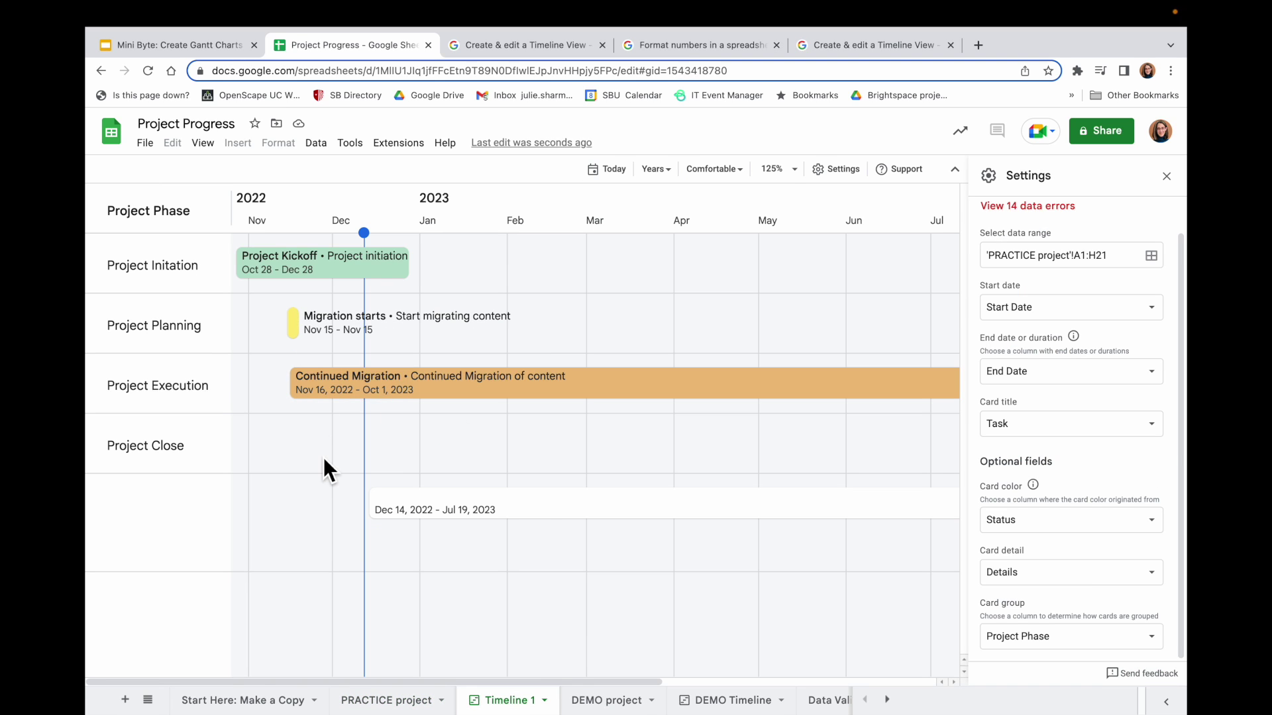
scroll(323, 457, right, 1)
scroll(567, 441, right, 10)
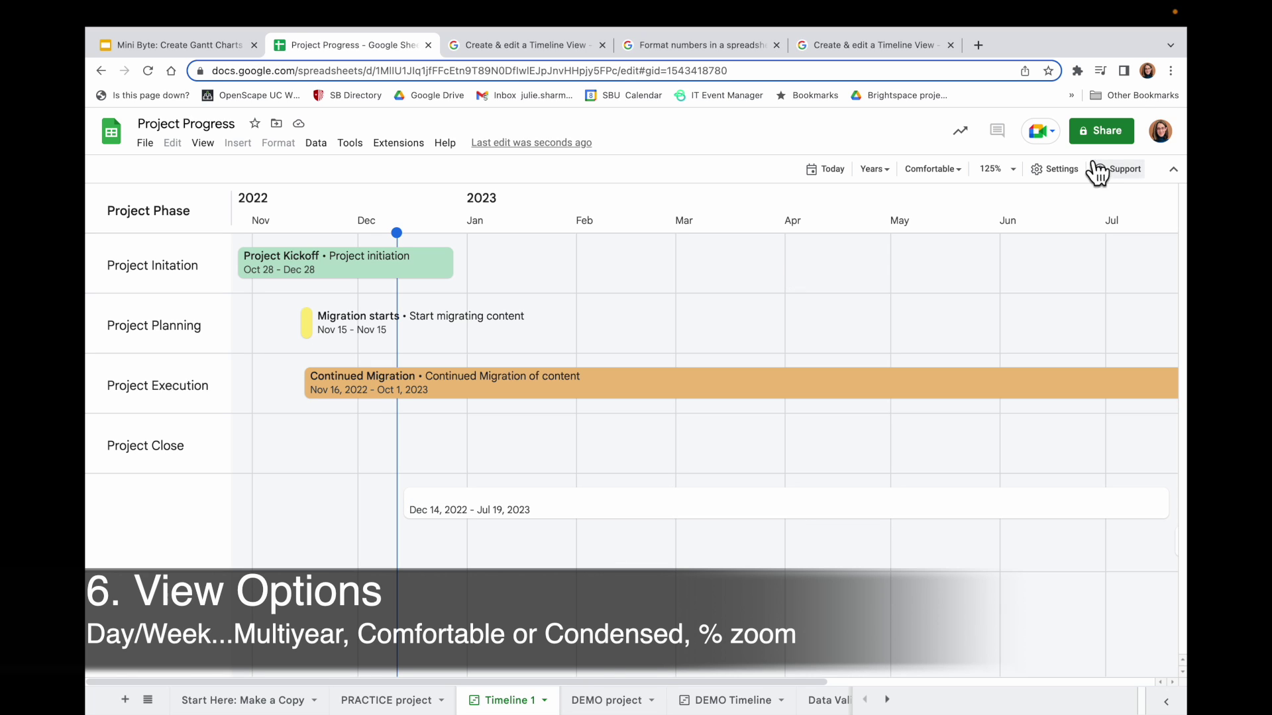
click(874, 169)
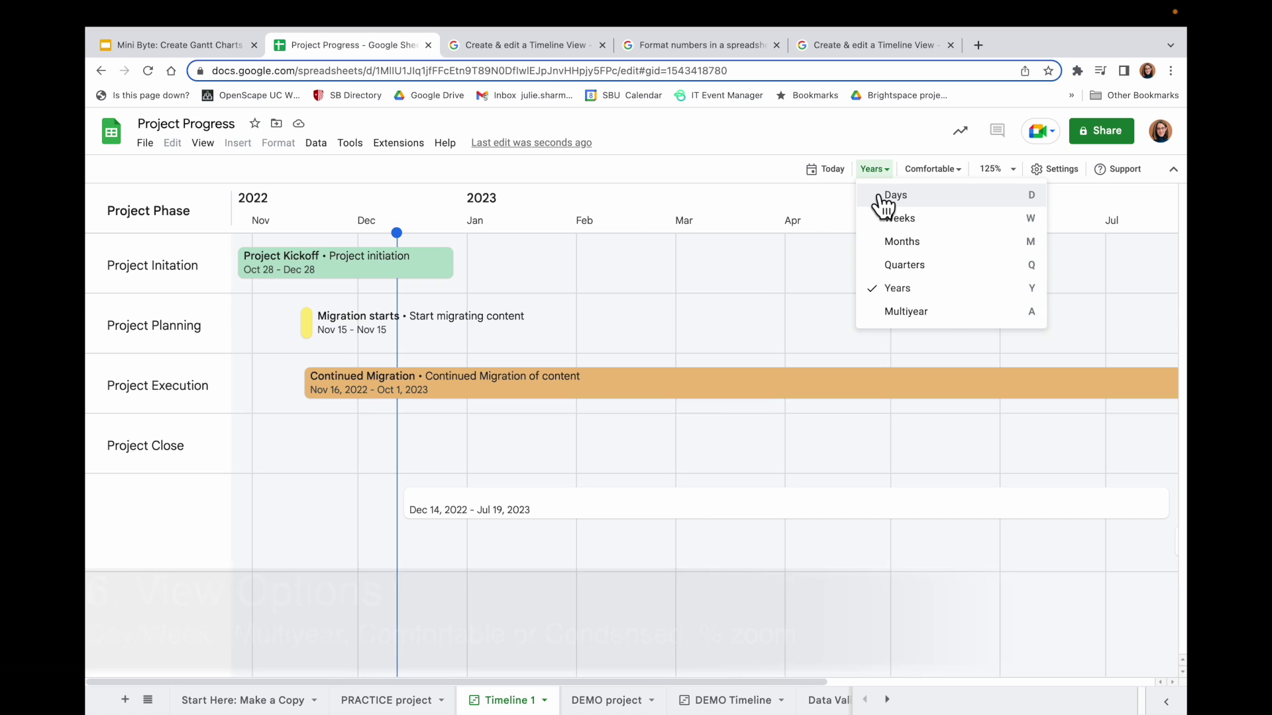
click(881, 195)
Set the timeline scale to Multiyear and the card density to Condensed
scroll(825, 427, right, 10)
click(876, 170)
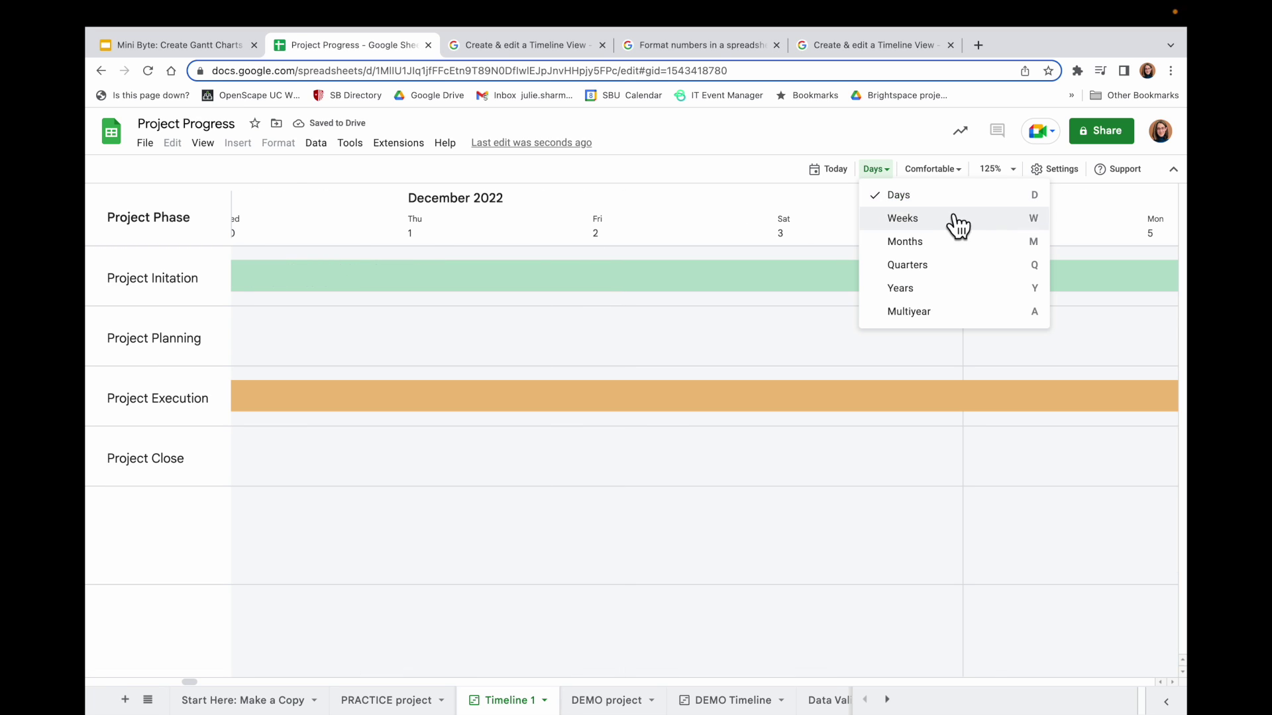
click(956, 319)
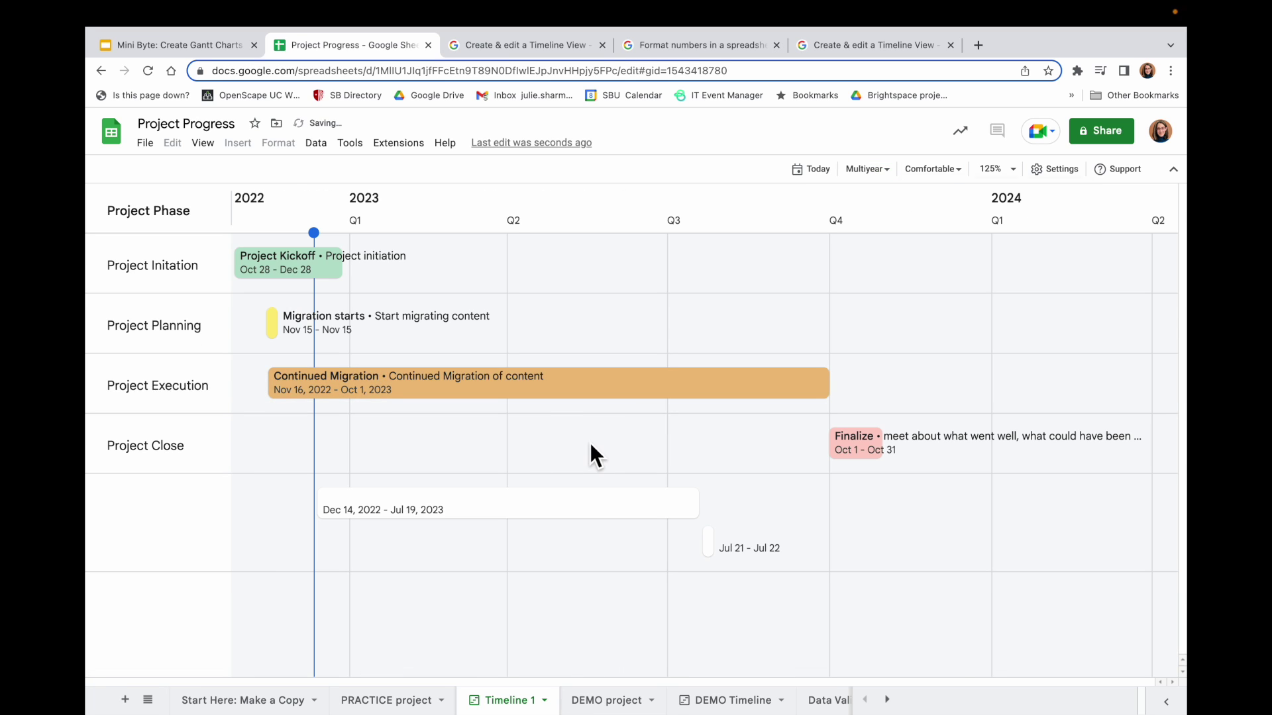
click(934, 169)
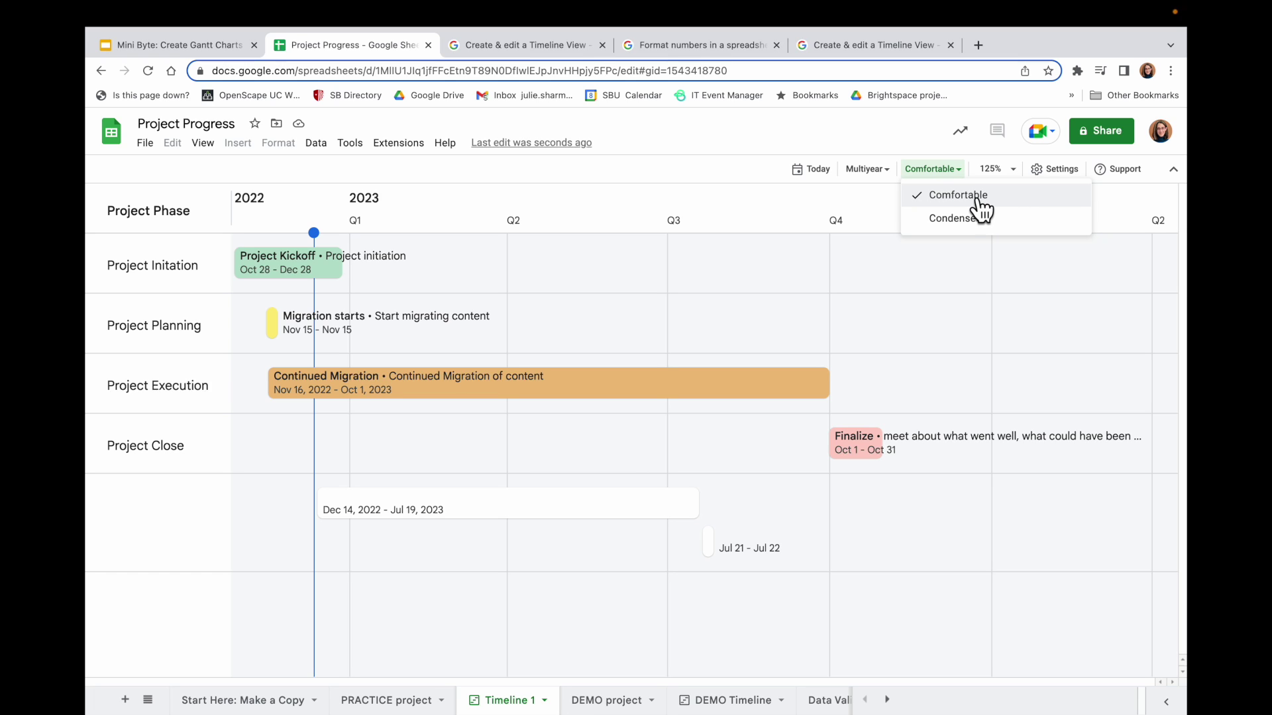
click(956, 219)
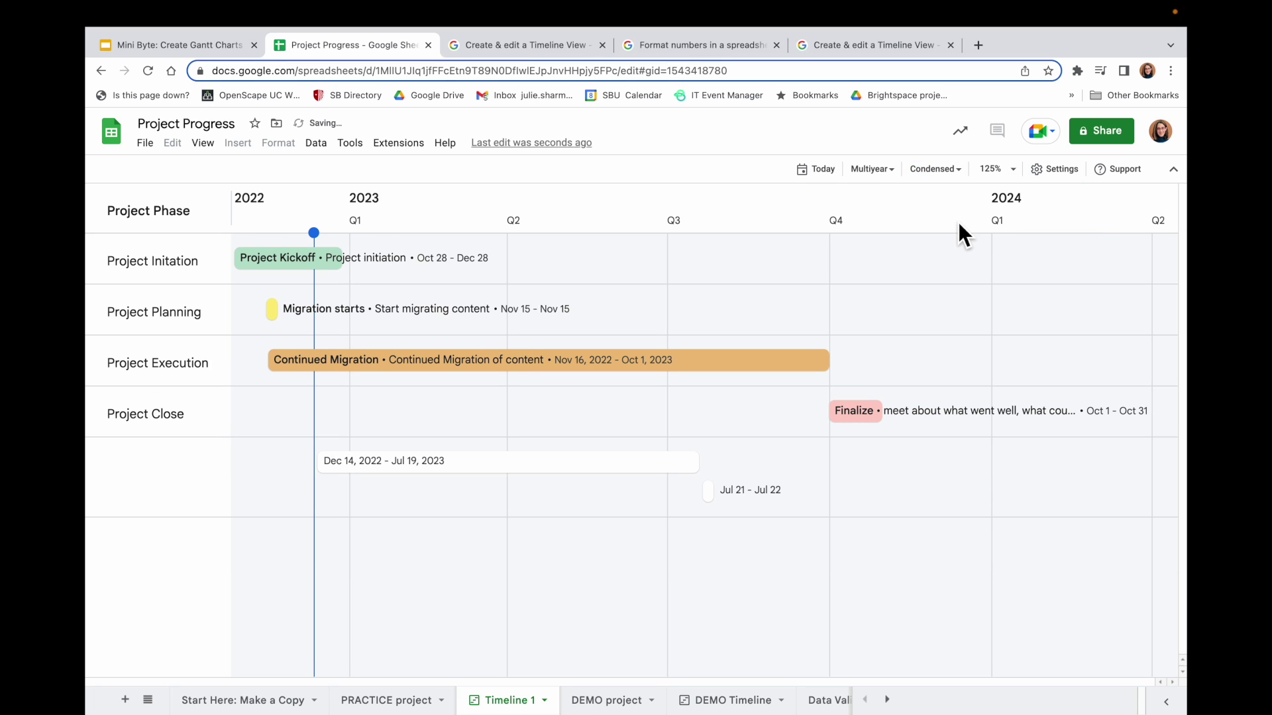
Try 75% and 50% timeline zoom, then return to 125%
click(1000, 171)
click(1000, 221)
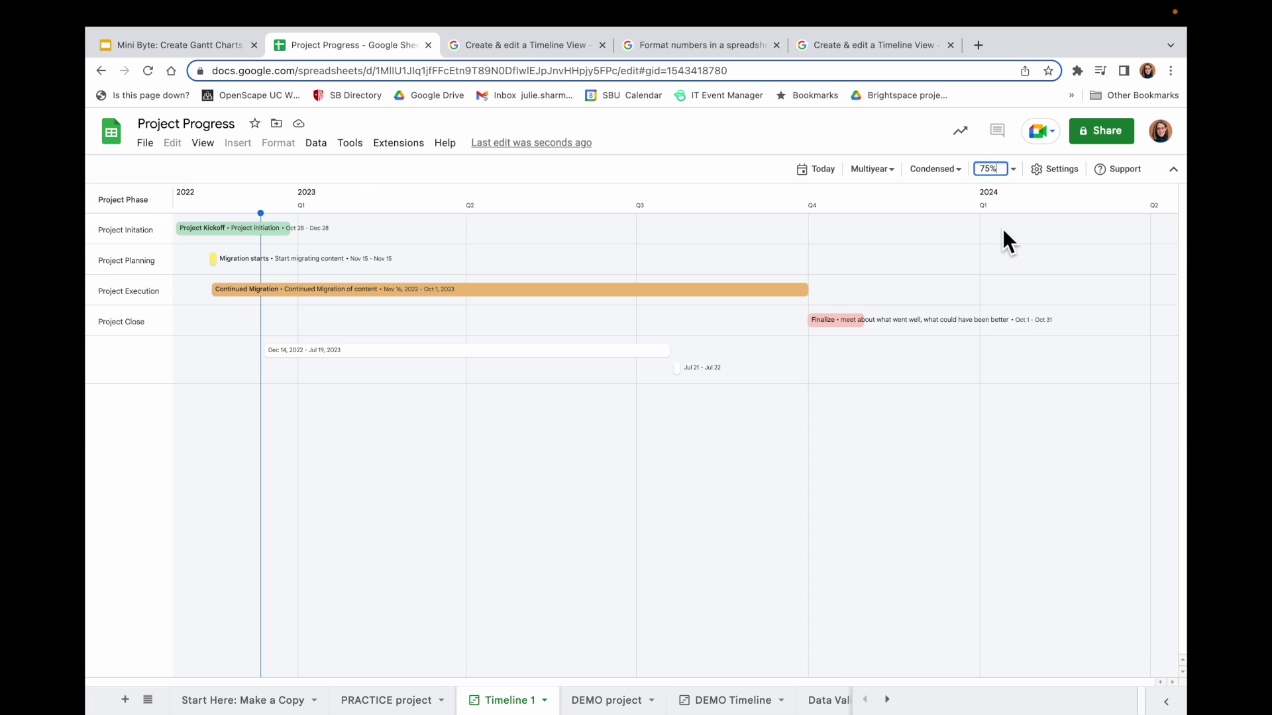
click(1014, 171)
click(1002, 196)
click(1015, 174)
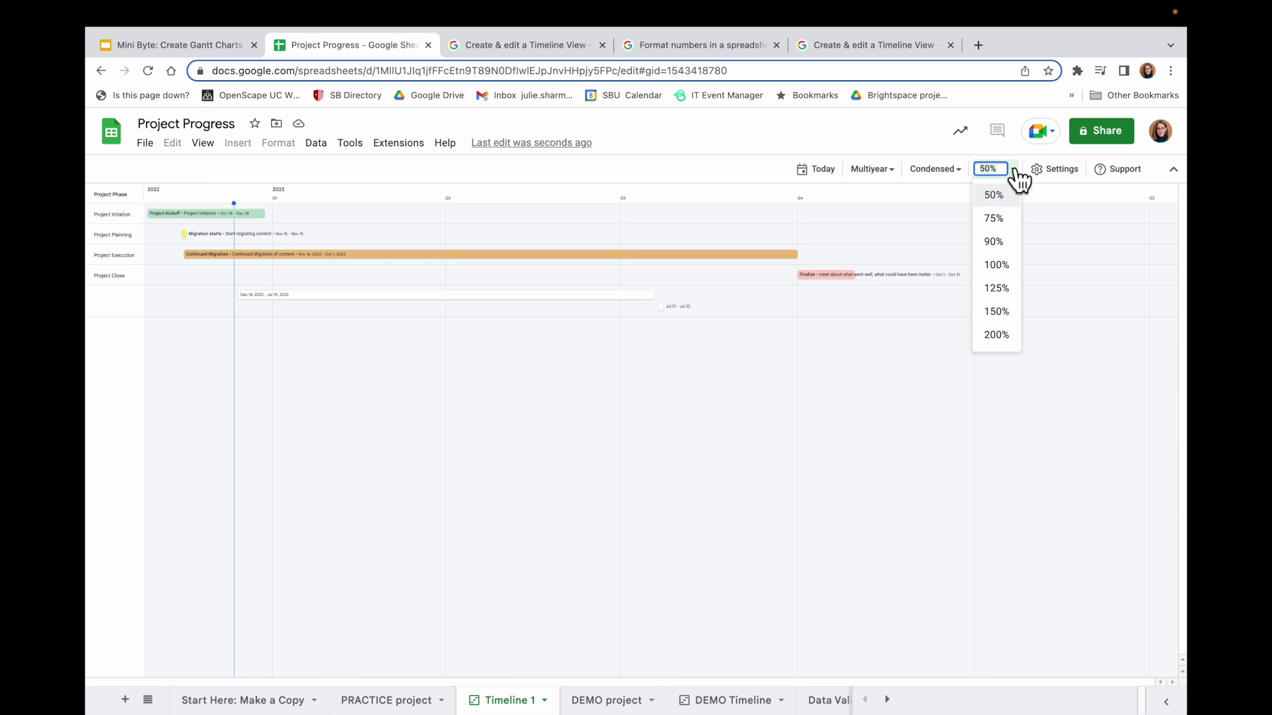
click(998, 288)
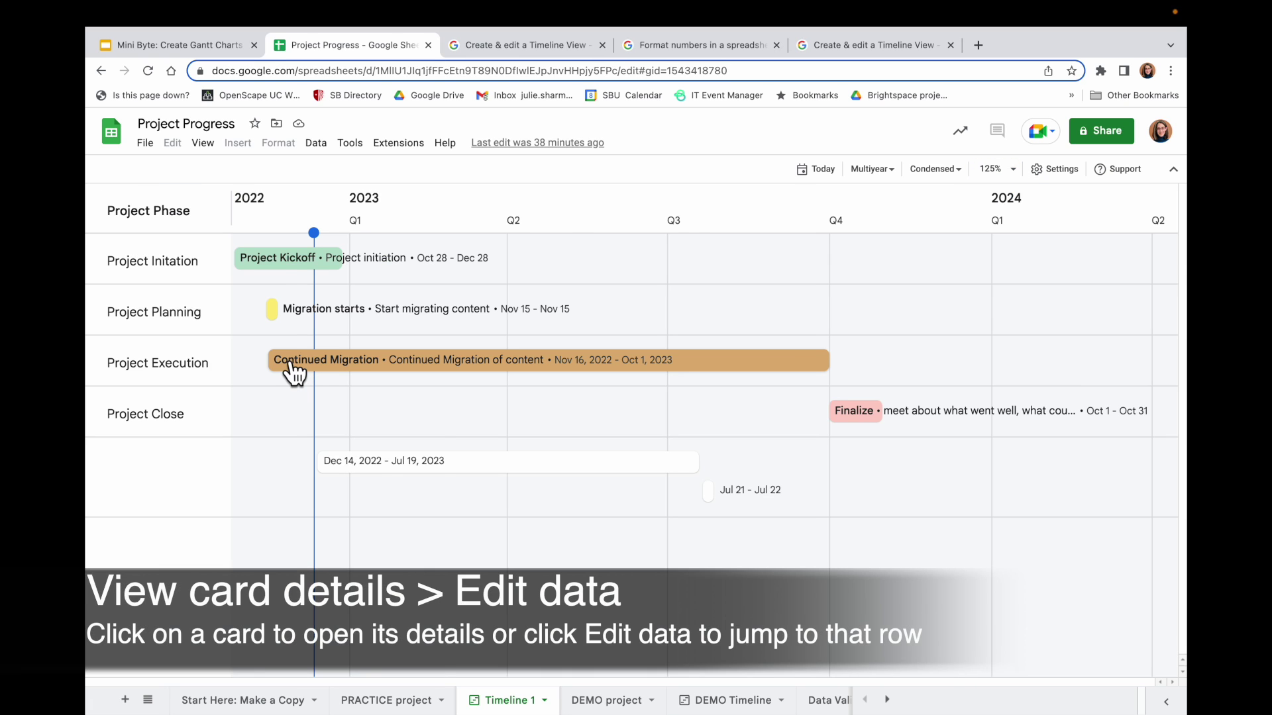
click(291, 369)
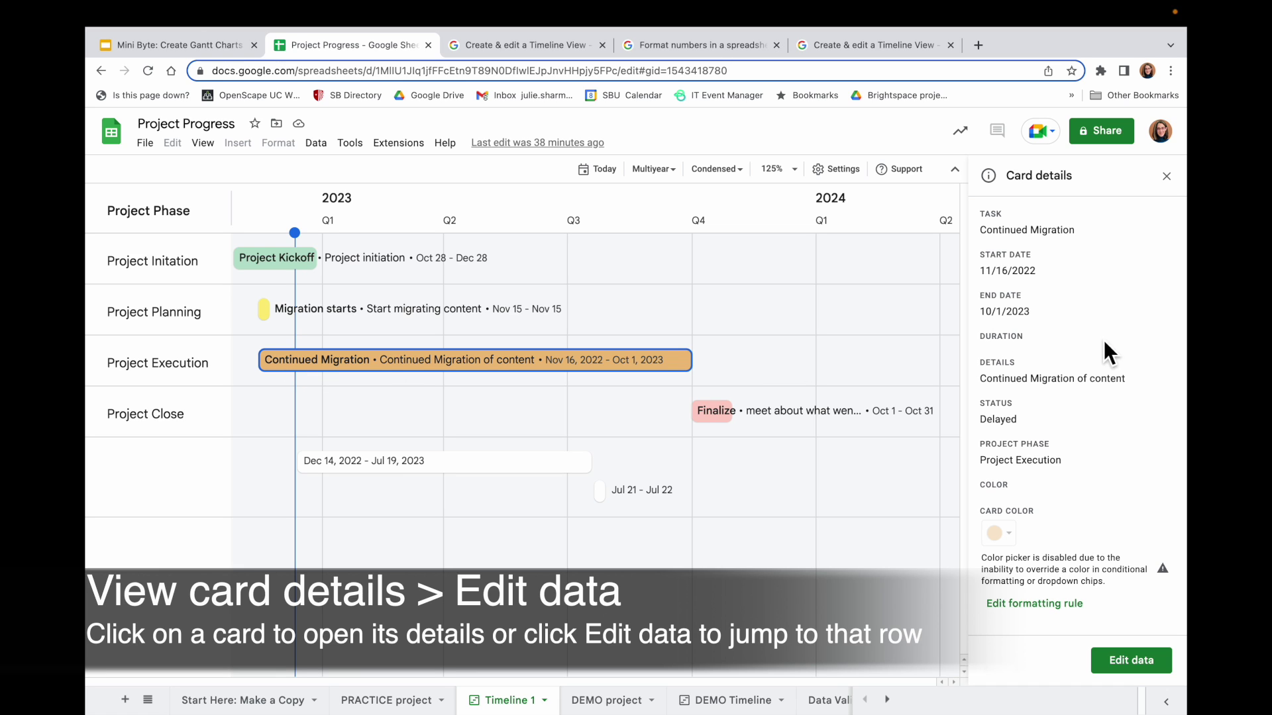
click(1137, 662)
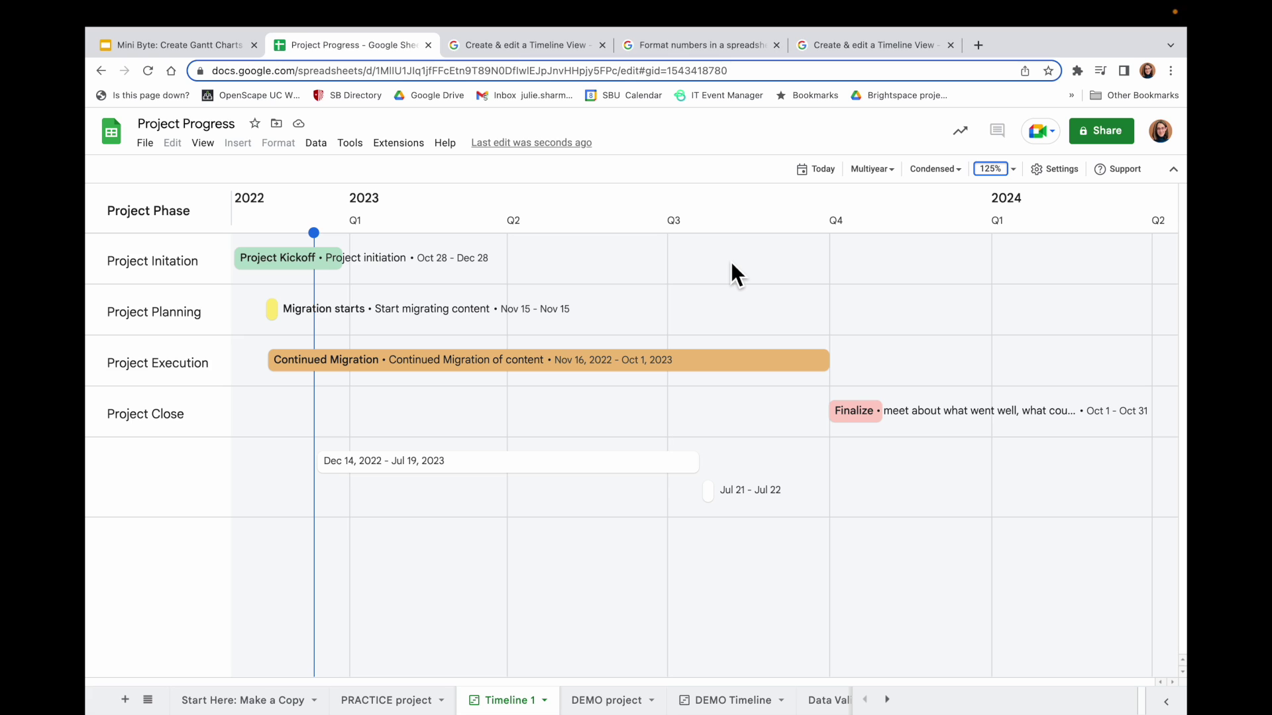
click(387, 700)
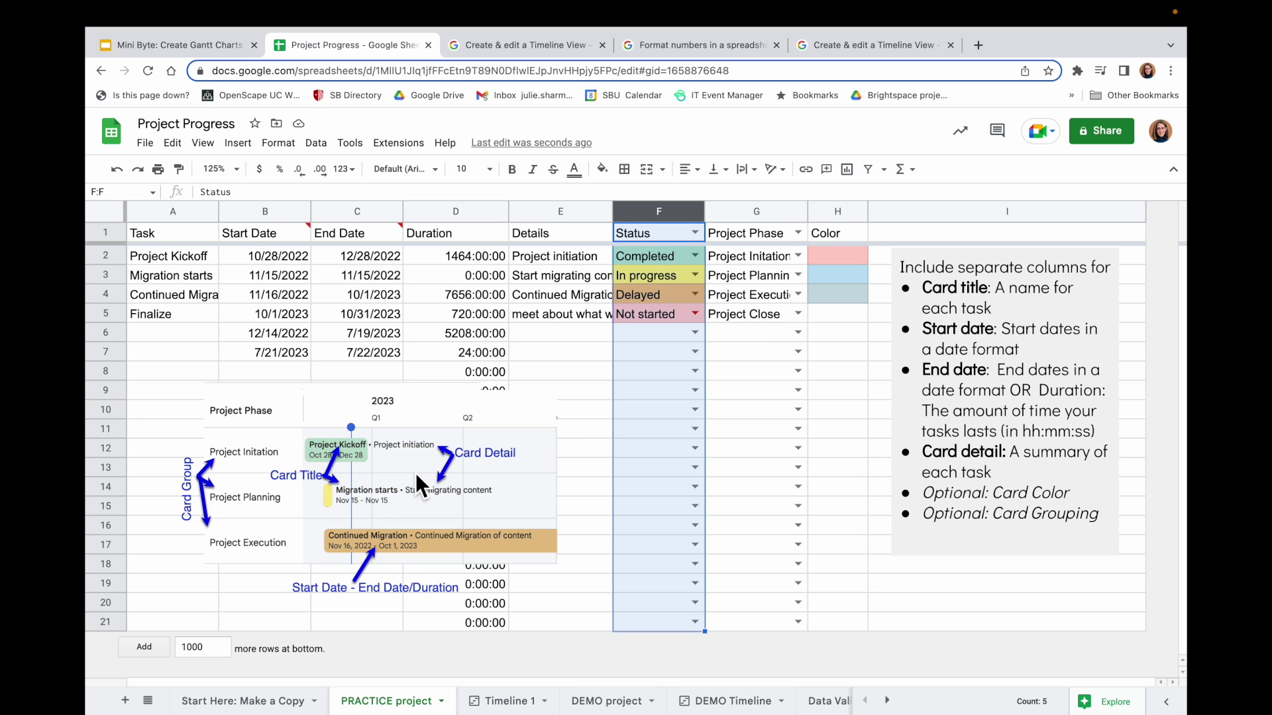
click(508, 700)
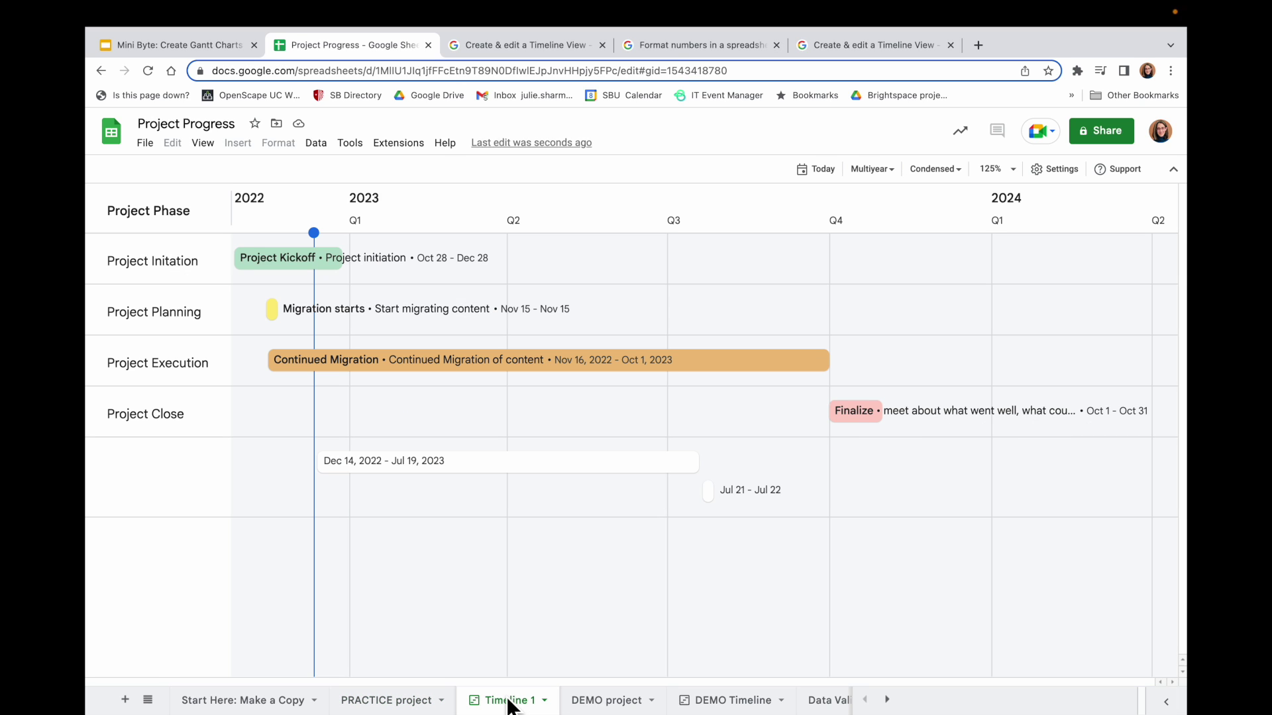